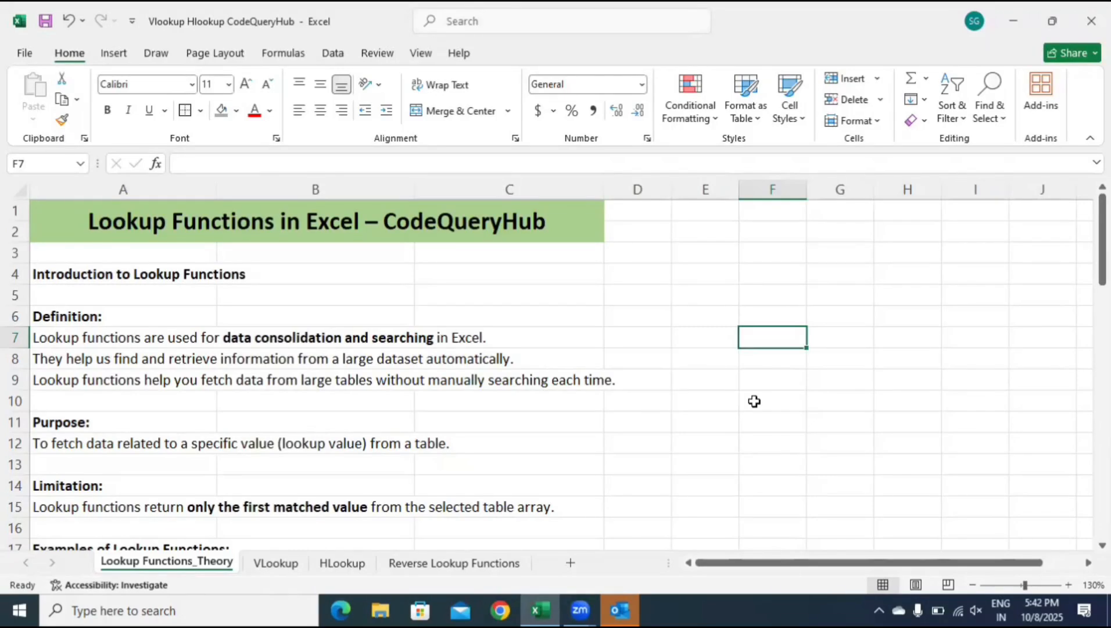
Read the definition, purpose and limitation of lookup functions on the theory sheet, down to the list of example functions
{"action": "left_click", "coordinate": [664, 409]}
{"action": "key", "text": "Down"}
{"action": "key", "text": "Down"}
{"action": "key", "text": "Down"}
{"action": "key", "text": "Down"}
{"action": "key", "text": "Down"}
{"action": "key", "text": "Down"}
{"action": "key", "text": "Down"}
{"action": "key", "text": "Down"}
{"action": "key", "text": "Down"}
{"action": "key", "text": "Down"}
{"action": "key", "text": "Down"}
{"action": "key", "text": "Down"}
{"action": "key", "text": "Down"}
{"action": "key", "text": "Down"}
{"action": "key", "text": "Down"}
{"action": "key", "text": "Down"}
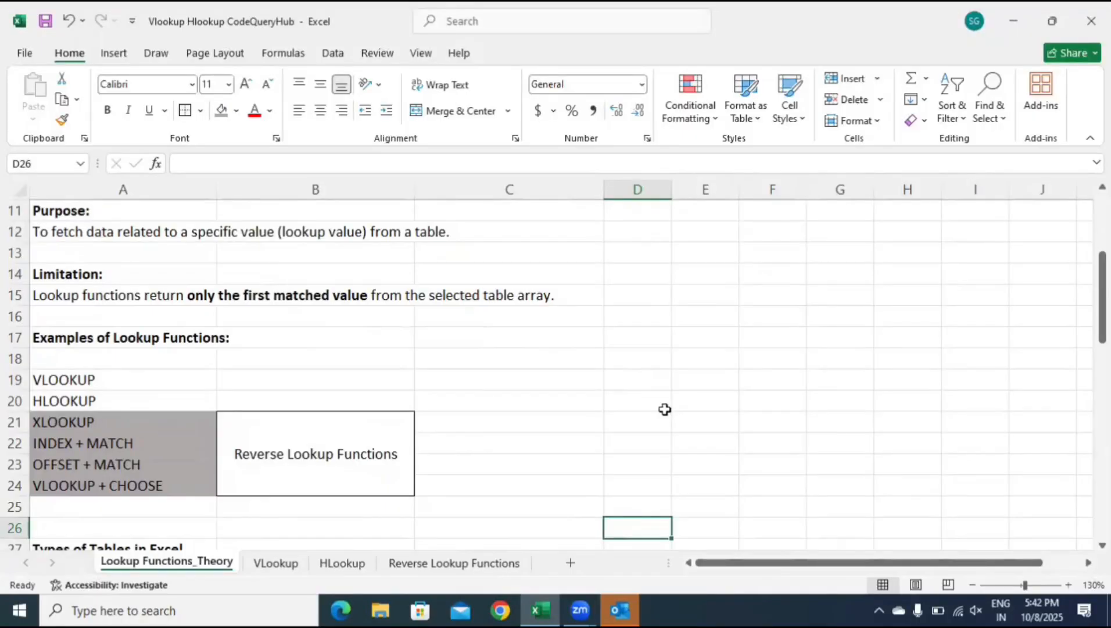
Examine the group of reverse lookup functions and the table comparing the types of tables in Excel
{"action": "left_click", "coordinate": [173, 426]}
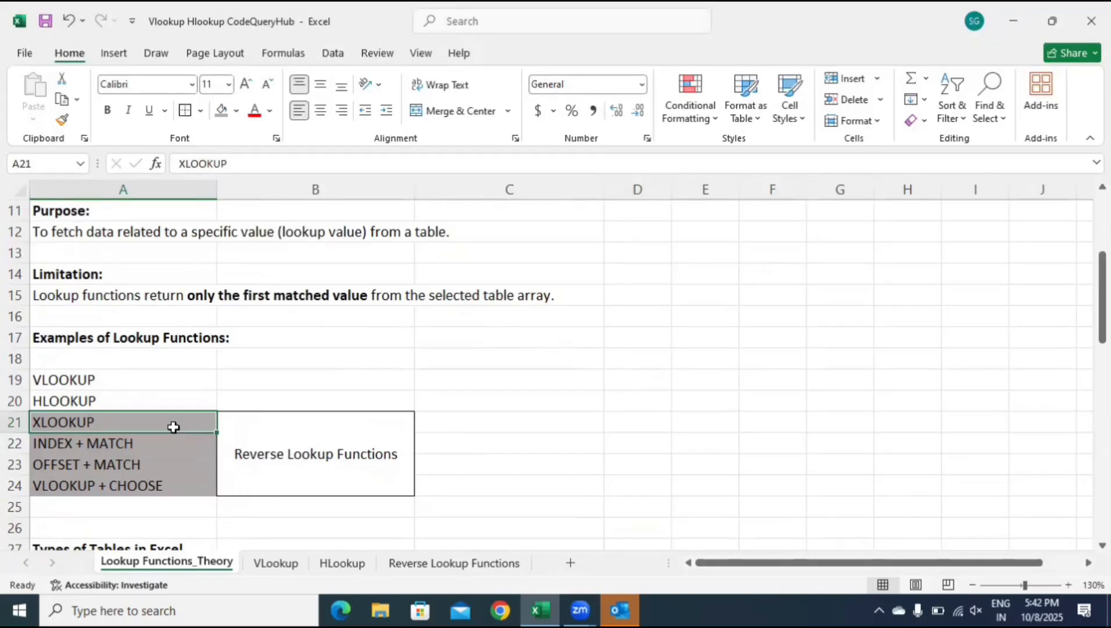
{"action": "left_click", "coordinate": [268, 434]}
{"action": "left_click", "coordinate": [463, 435]}
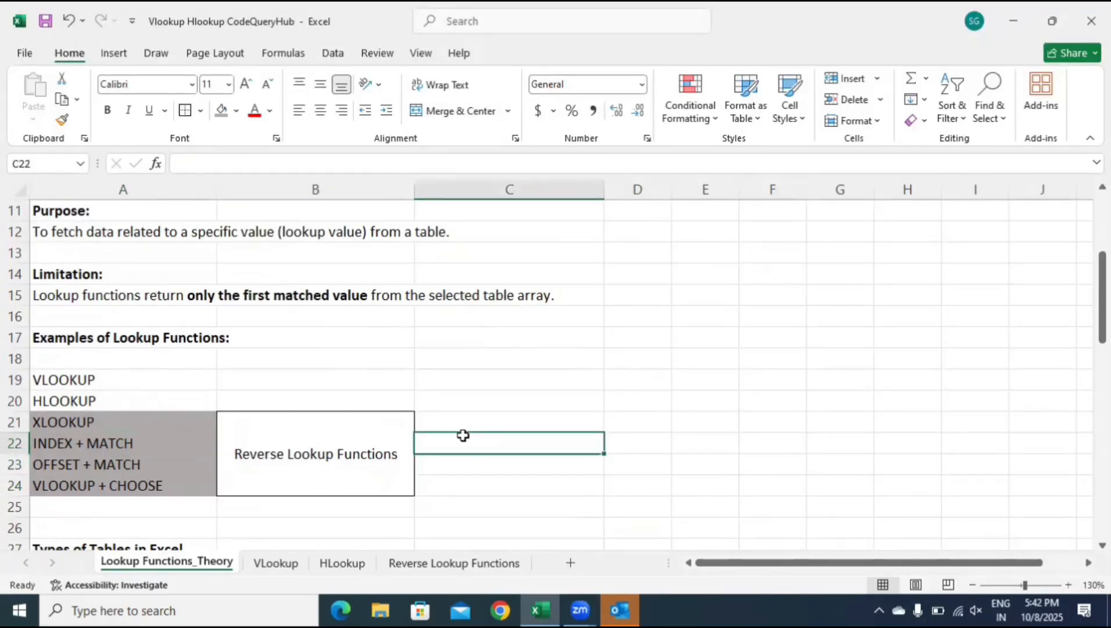
{"action": "key", "text": "Down"}
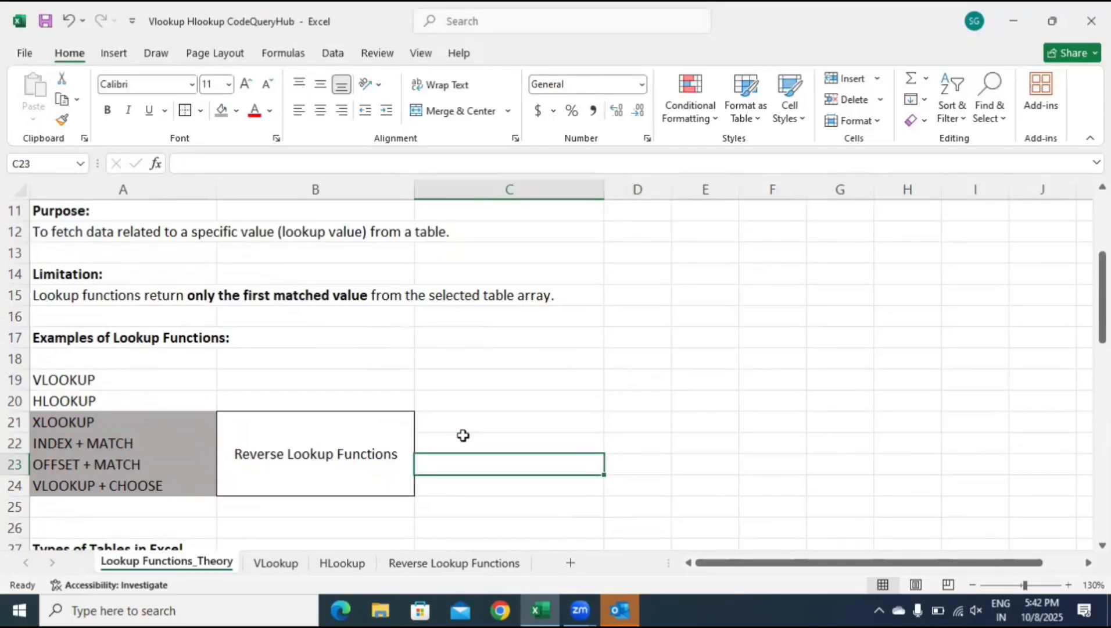
{"action": "key", "text": "Down"}
{"action": "key", "text": "Down"}
{"action": "key", "text": "Down"}
{"action": "key", "text": "Down"}
{"action": "key", "text": "Down"}
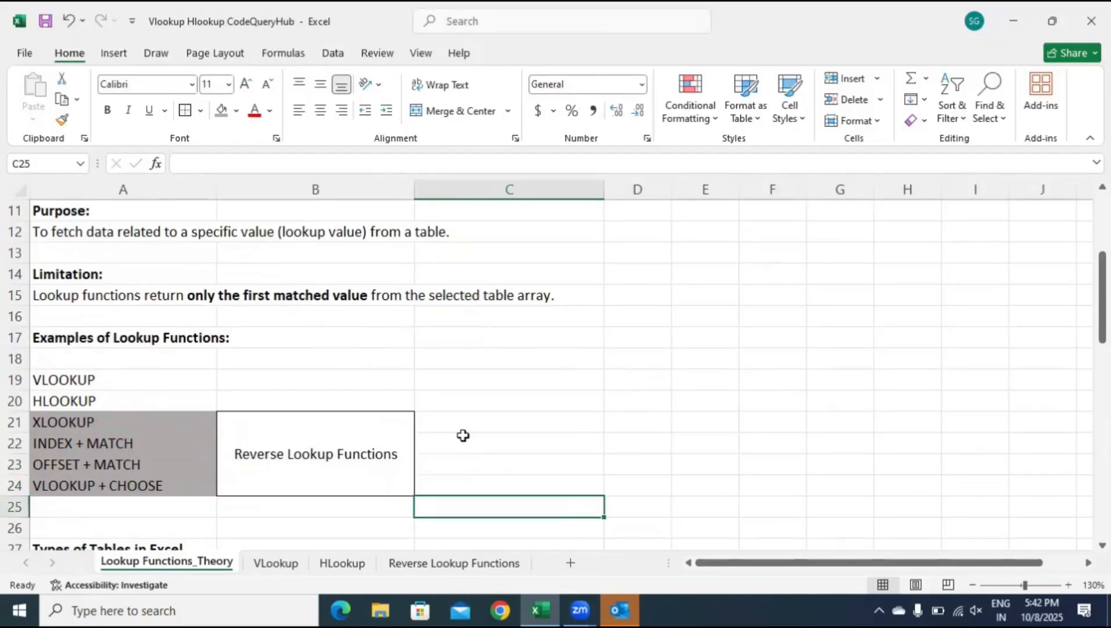
{"action": "key", "text": "Down"}
{"action": "key", "text": "Down"}
{"action": "key", "text": "Down"}
{"action": "key", "text": "Down"}
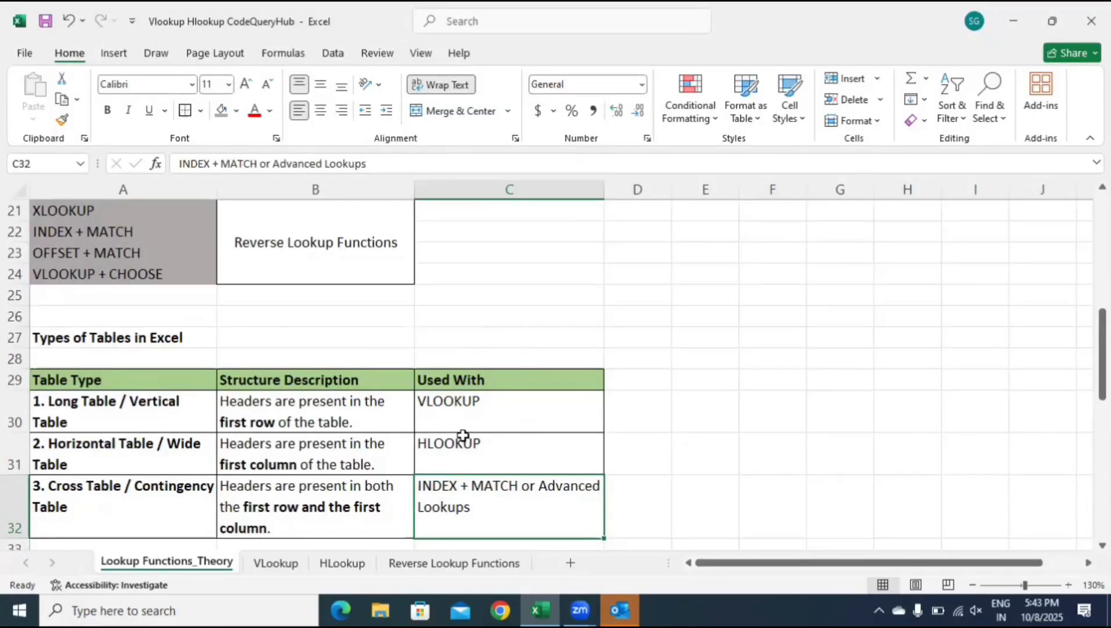
Examine the Long Table / Vertical Table example and its header row
{"action": "key", "text": "Down"}
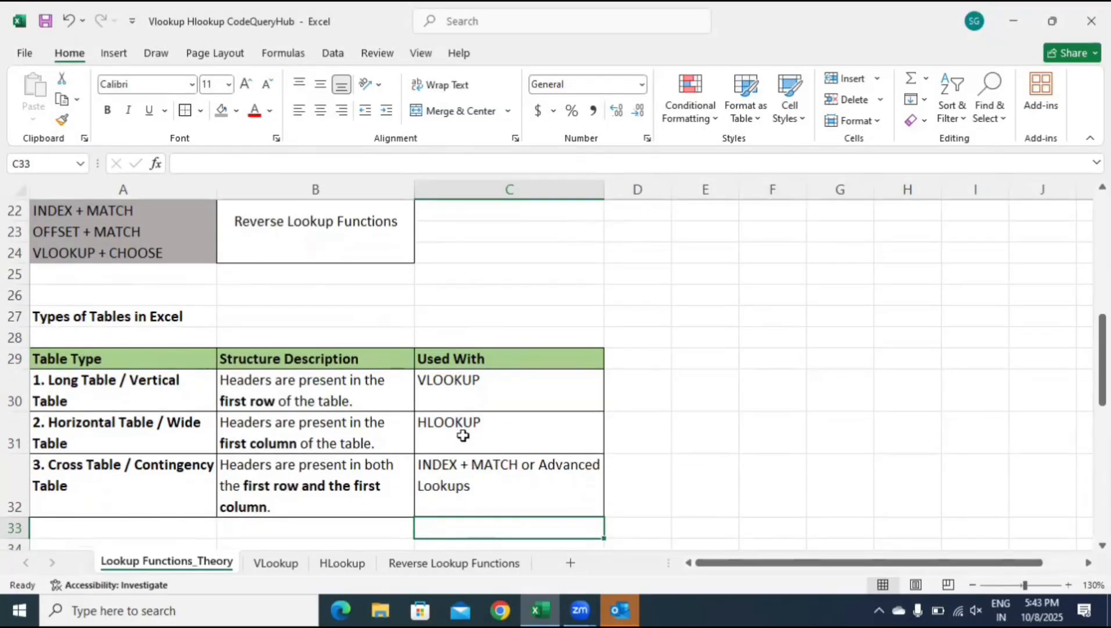
{"action": "key", "text": "Down"}
{"action": "key", "text": "Down"}
{"action": "key", "text": "Down"}
{"action": "key", "text": "Down"}
{"action": "key", "text": "Down"}
{"action": "key", "text": "Down"}
{"action": "key", "text": "Down"}
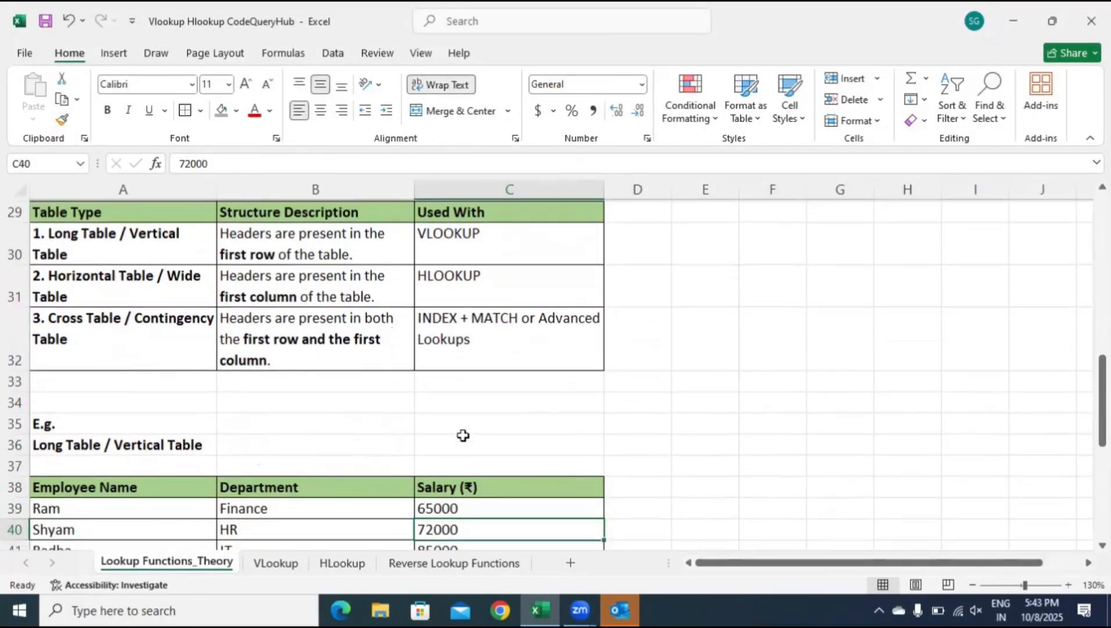
{"action": "key", "text": "Down"}
{"action": "key", "text": "Down"}
{"action": "key", "text": "Down"}
{"action": "key", "text": "Down"}
{"action": "key", "text": "Down"}
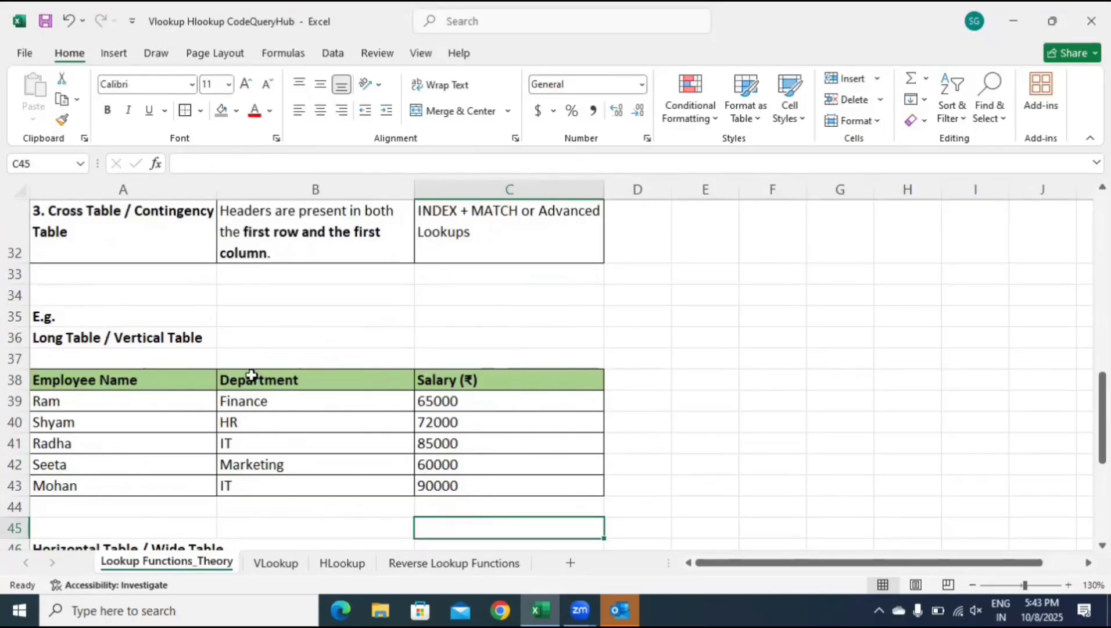
{"action": "left_click", "coordinate": [162, 378]}
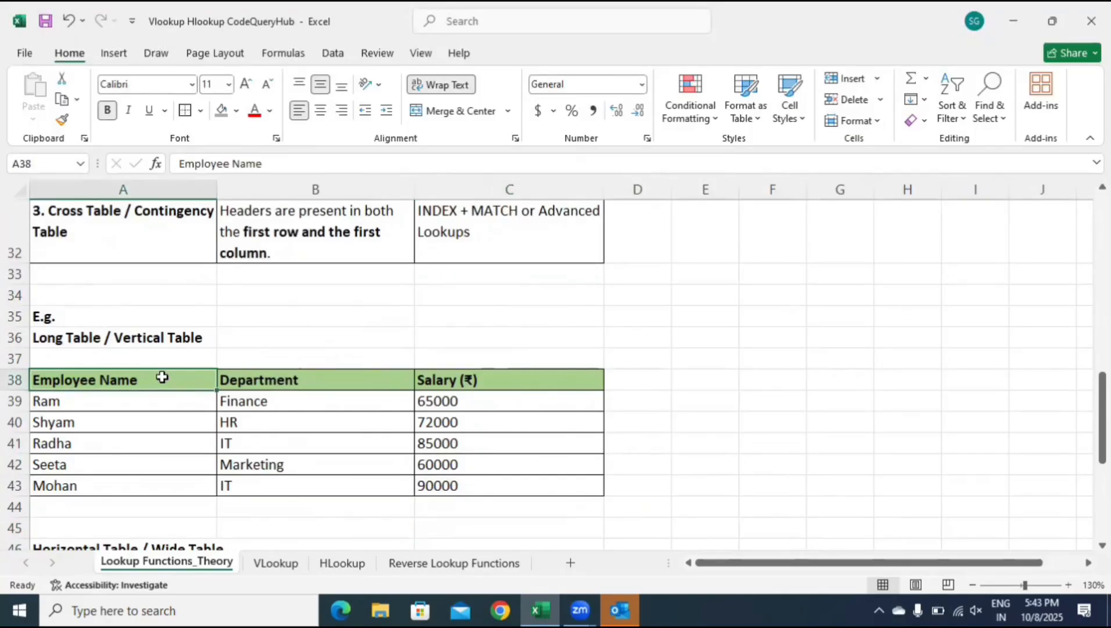
Review the structure description of the Horizontal Table / Wide Table and find its example further down the sheet
{"action": "scroll", "coordinate": [254, 344], "scroll_direction": "up", "scroll_amount": 5}
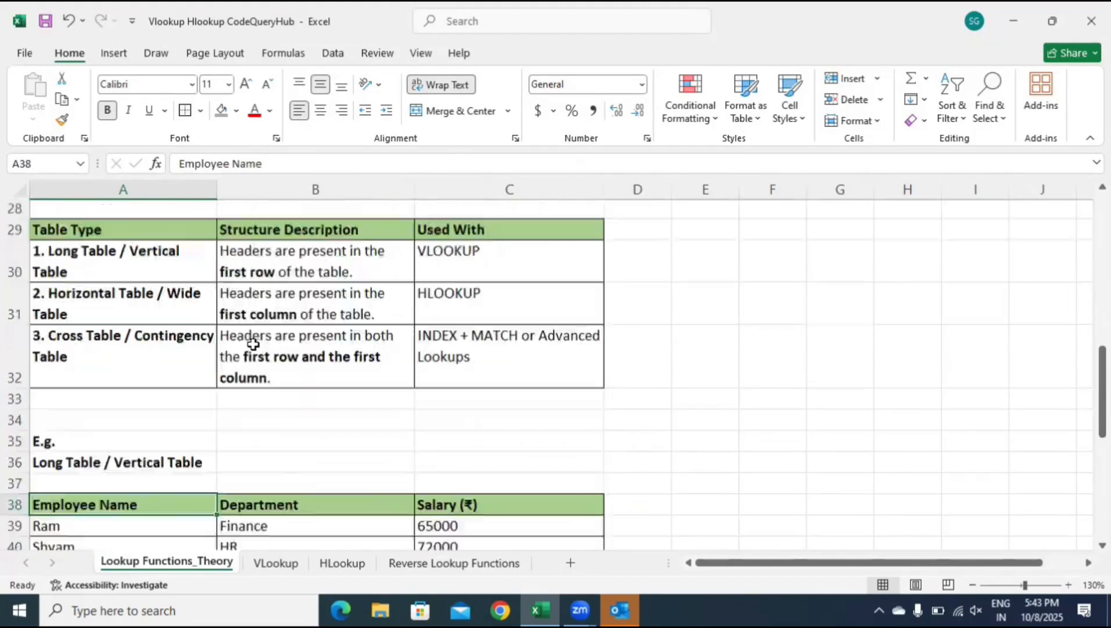
{"action": "scroll", "coordinate": [253, 344], "scroll_direction": "down", "scroll_amount": 2}
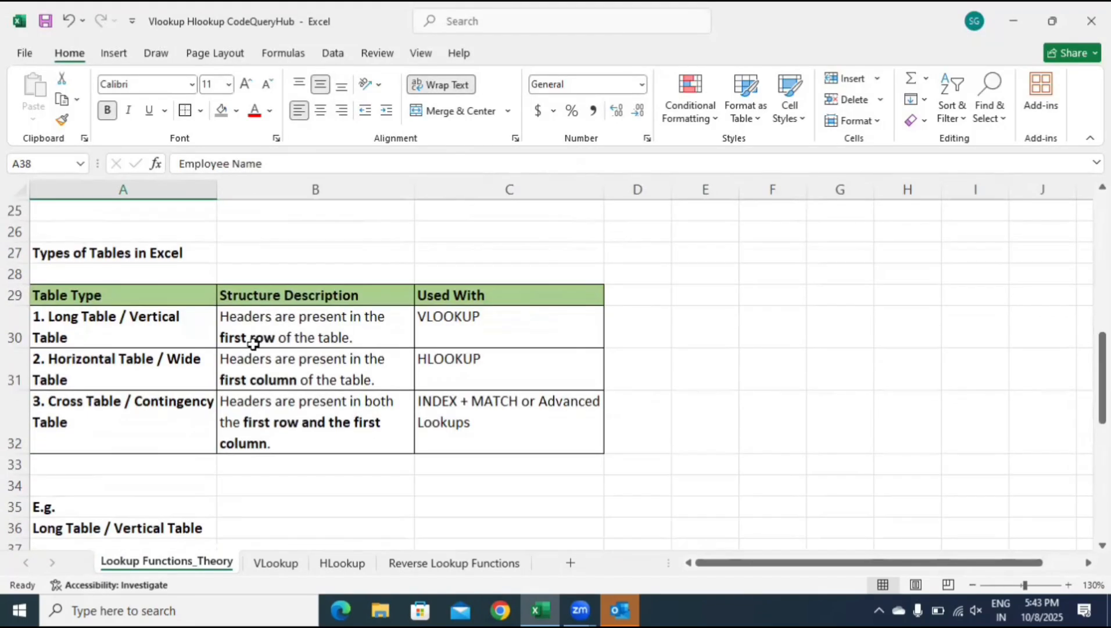
{"action": "left_click", "coordinate": [285, 371]}
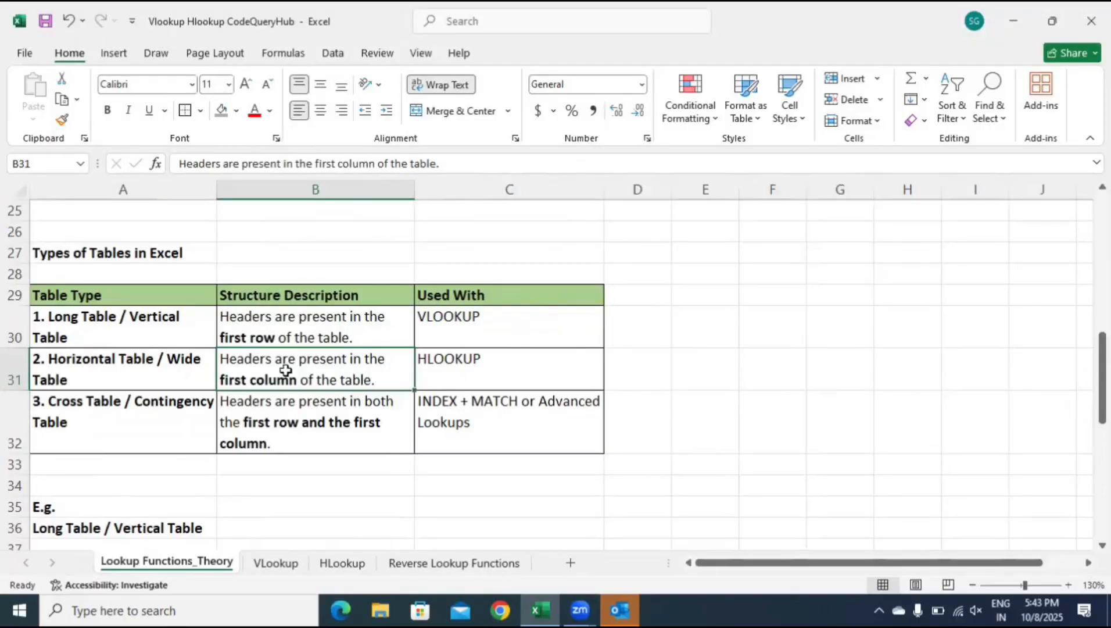
{"action": "key", "text": "Down"}
{"action": "key", "text": "Down"}
{"action": "key", "text": "Down"}
{"action": "key", "text": "Down"}
{"action": "key", "text": "Down"}
{"action": "key", "text": "Down"}
{"action": "key", "text": "Down"}
{"action": "key", "text": "Down"}
{"action": "key", "text": "Down"}
{"action": "key", "text": "Down"}
{"action": "key", "text": "Down"}
{"action": "key", "text": "Down"}
{"action": "key", "text": "Down"}
{"action": "key", "text": "Down"}
{"action": "key", "text": "Down"}
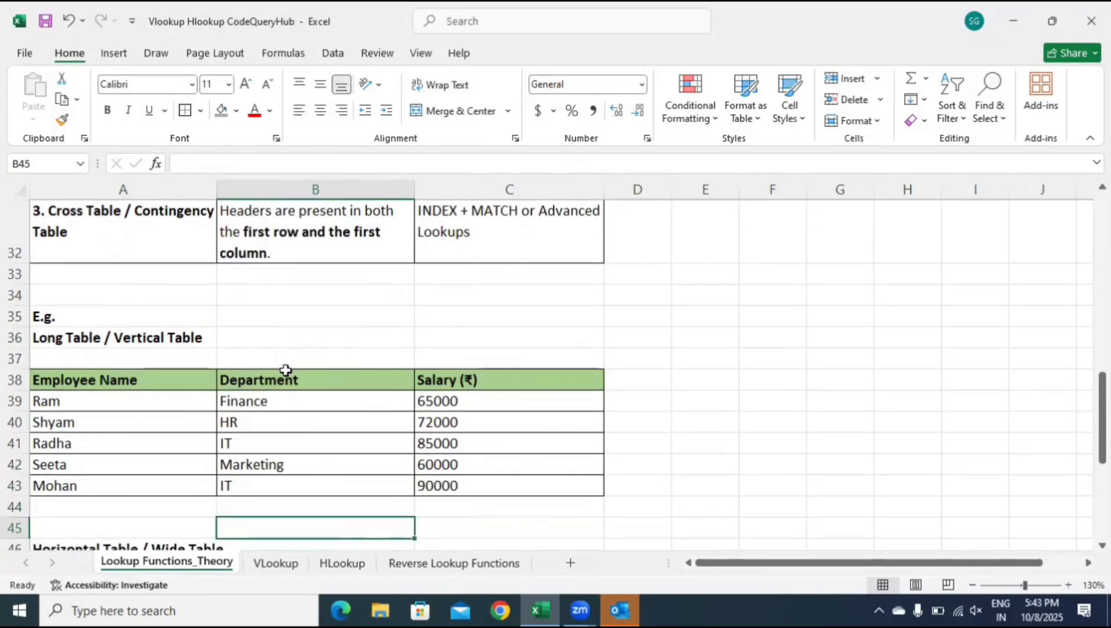
{"action": "key", "text": "Down"}
{"action": "key", "text": "Down"}
{"action": "key", "text": "Down"}
{"action": "key", "text": "Down"}
{"action": "key", "text": "Down"}
{"action": "key", "text": "Down"}
{"action": "key", "text": "Down"}
{"action": "key", "text": "Down"}
{"action": "key", "text": "Down"}
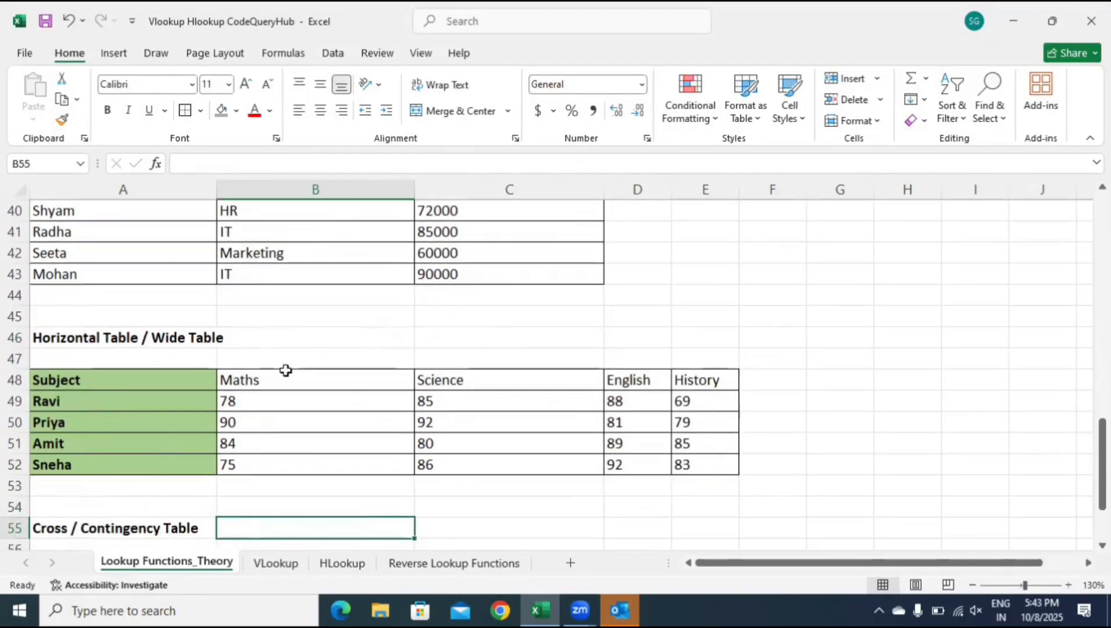
Go through the header column of the Horizontal Table / Wide Table example, starting at Subject
{"action": "left_click", "coordinate": [190, 384]}
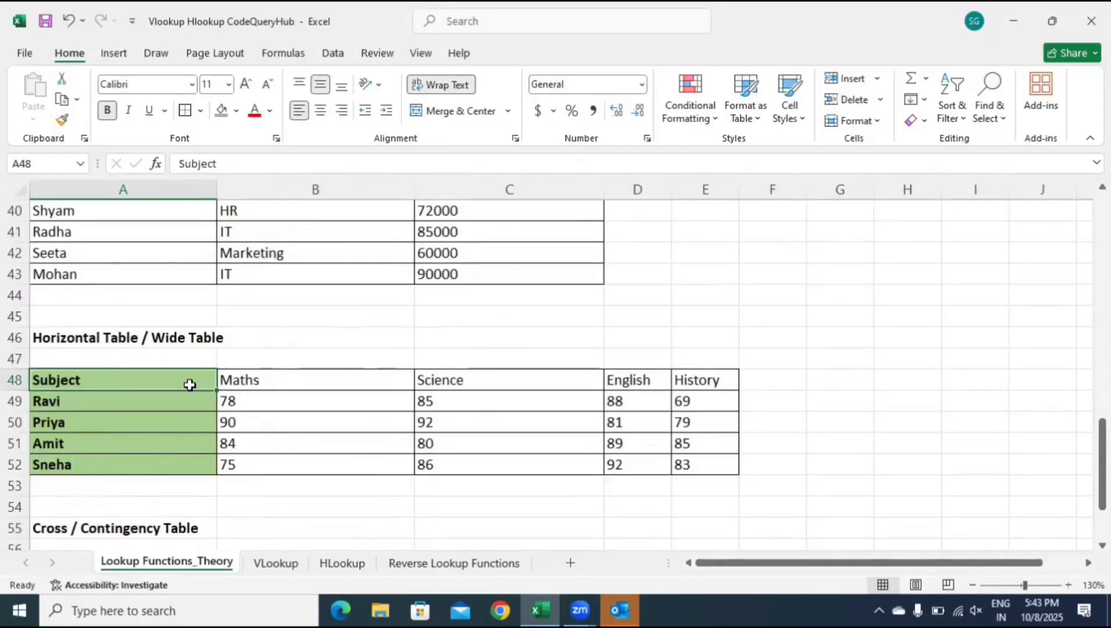
{"action": "key", "text": "Up"}
{"action": "key", "text": "Down"}
{"action": "key", "text": "Down"}
{"action": "key", "text": "Down"}
{"action": "key", "text": "Down"}
{"action": "key", "text": "Down"}
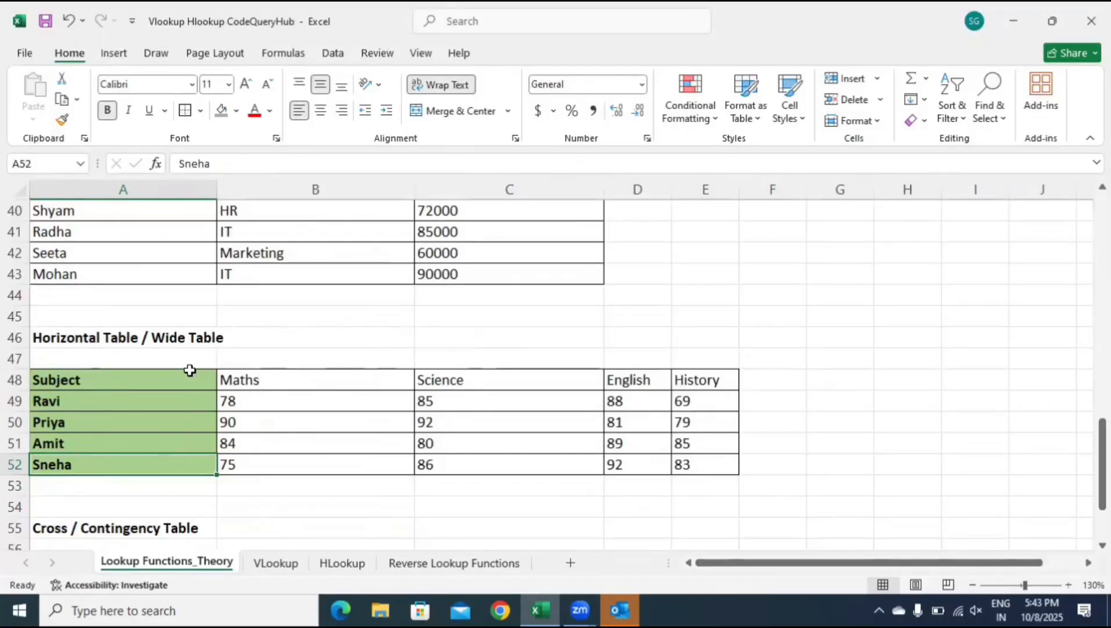
Review the Cross Table / Contingency Table description and examine its example of months against regions
{"action": "scroll", "coordinate": [190, 370], "scroll_direction": "up", "scroll_amount": 7}
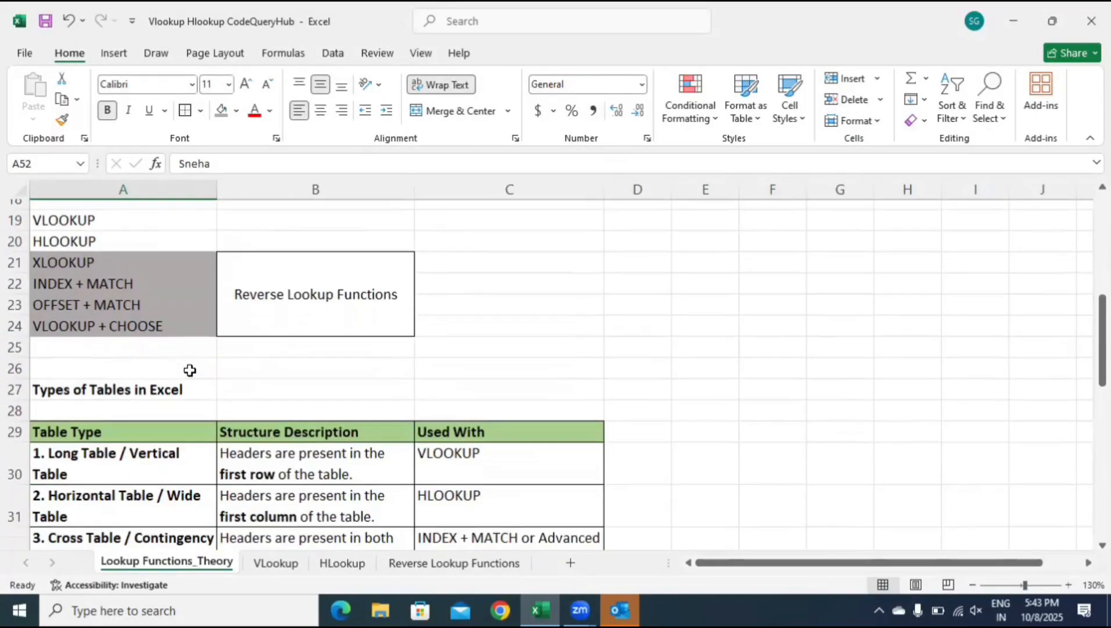
{"action": "scroll", "coordinate": [190, 370], "scroll_direction": "down", "scroll_amount": 5}
{"action": "scroll", "coordinate": [190, 370], "scroll_direction": "up", "scroll_amount": 3}
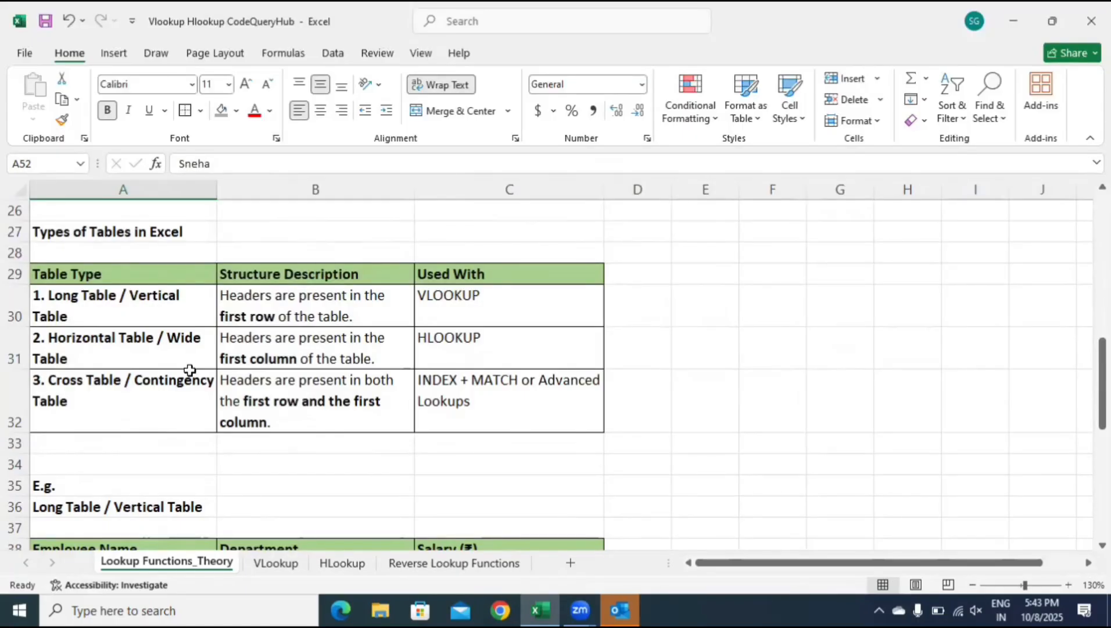
{"action": "key", "text": "Down"}
{"action": "key", "text": "Down"}
{"action": "key", "text": "Down"}
{"action": "key", "text": "Down"}
{"action": "key", "text": "Down"}
{"action": "key", "text": "Down"}
{"action": "key", "text": "Down"}
{"action": "key", "text": "Down"}
{"action": "key", "text": "Down"}
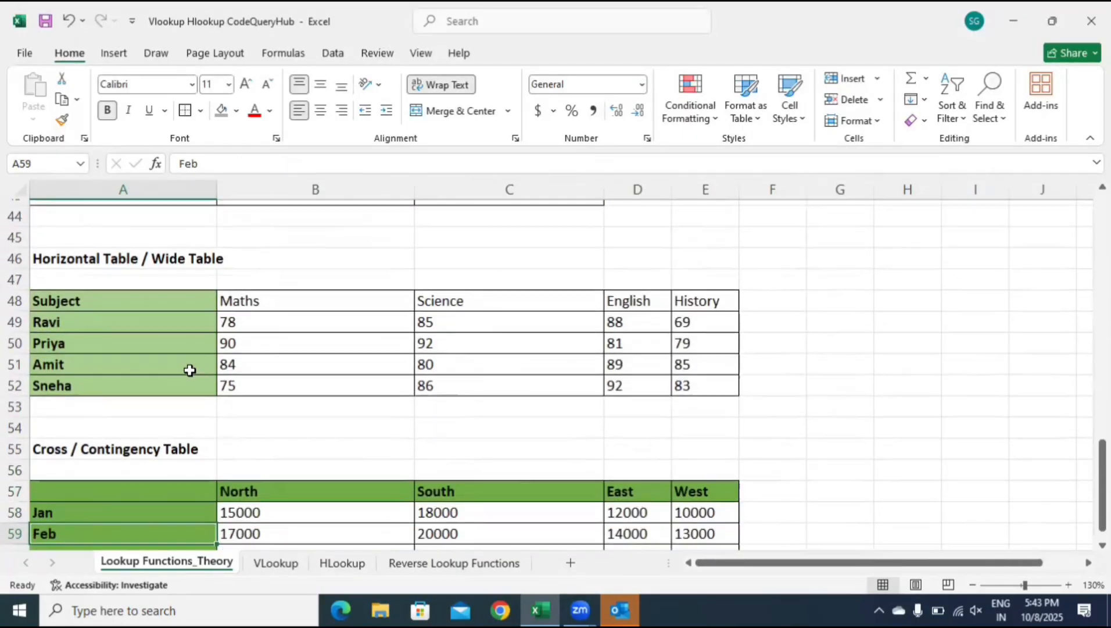
{"action": "key", "text": "Down"}
{"action": "left_click", "coordinate": [144, 436]}
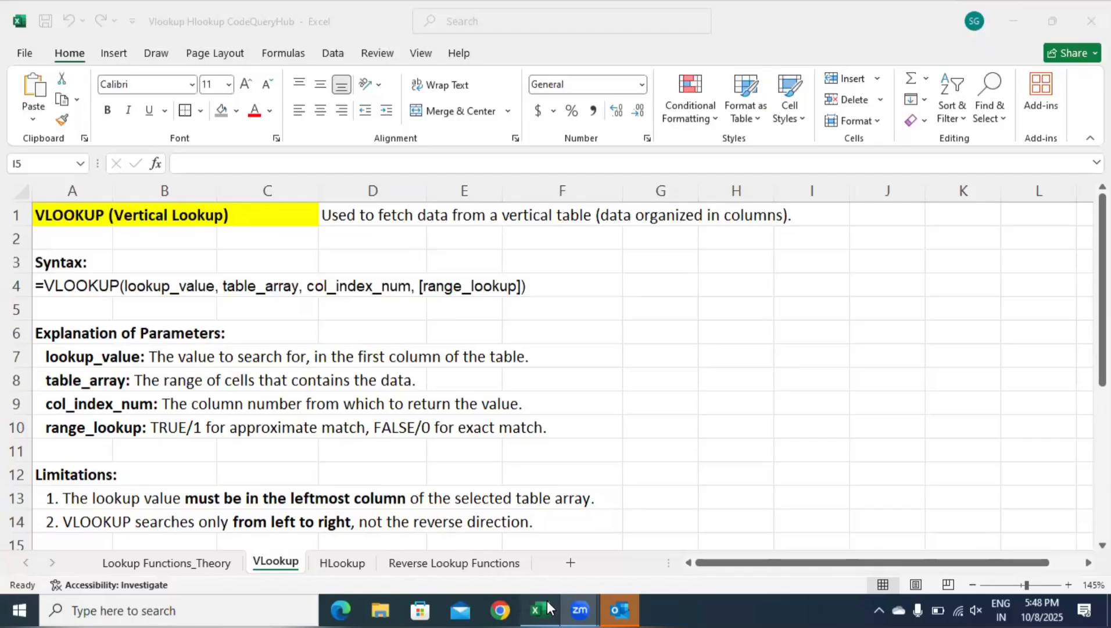
Read the VLOOKUP syntax, parameter explanations and limitations on the VLookup sheet, down to the employee table
{"action": "left_click", "coordinate": [547, 604]}
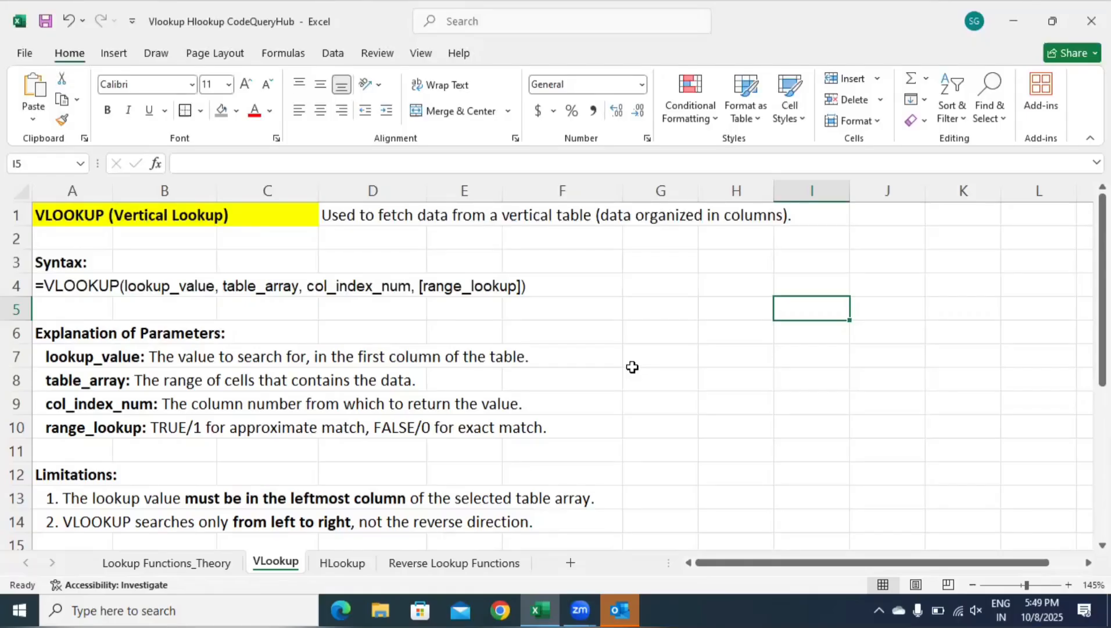
{"action": "key", "text": "Down"}
{"action": "key", "text": "Down"}
{"action": "key", "text": "Down"}
{"action": "key", "text": "Down"}
{"action": "key", "text": "Down"}
{"action": "key", "text": "Down"}
{"action": "key", "text": "Down"}
{"action": "key", "text": "Down"}
{"action": "key", "text": "Down"}
{"action": "key", "text": "Down"}
{"action": "key", "text": "Down"}
{"action": "key", "text": "Down"}
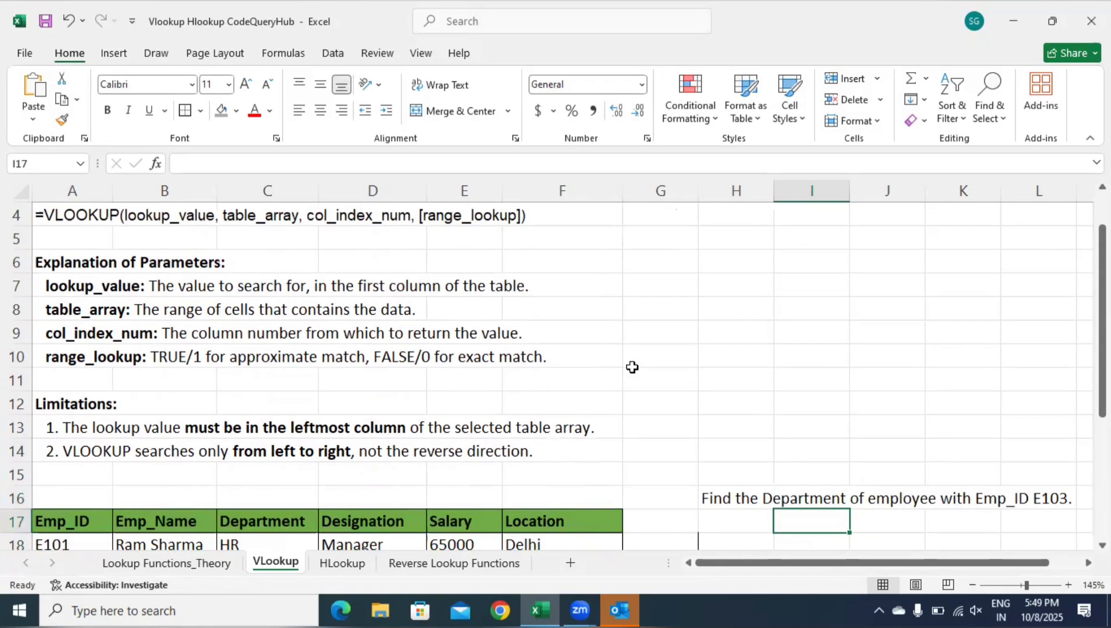
{"action": "key", "text": "Down"}
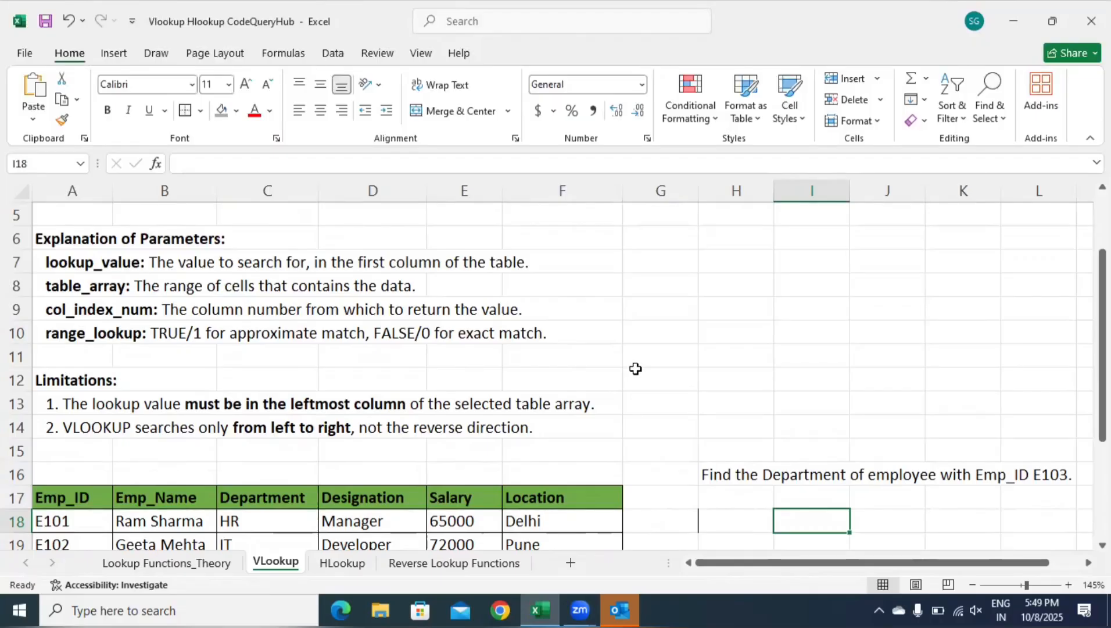
{"action": "left_click", "coordinate": [672, 376]}
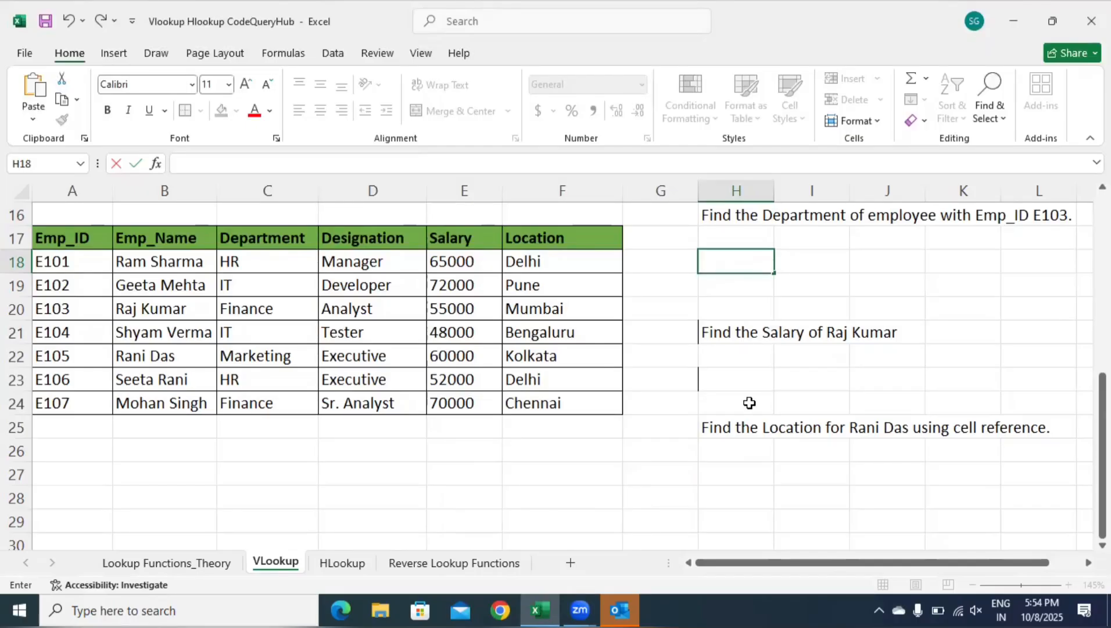
Locate Emp_ID E103 in the employee table and select its record from the ID through the Department column
{"action": "left_click", "coordinate": [64, 322]}
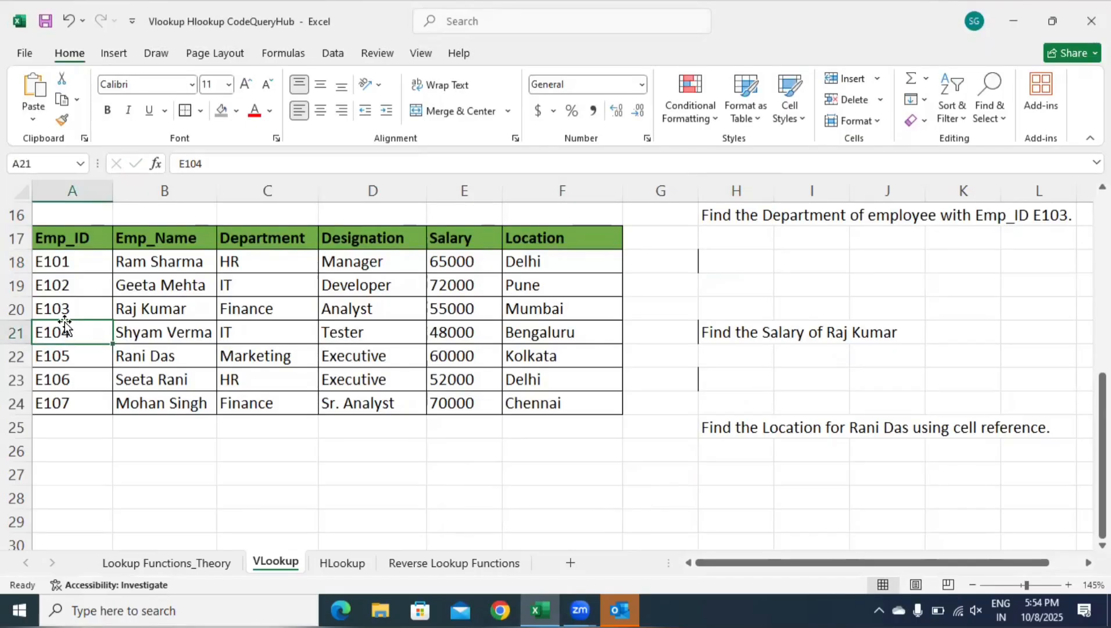
{"action": "left_click", "coordinate": [64, 304]}
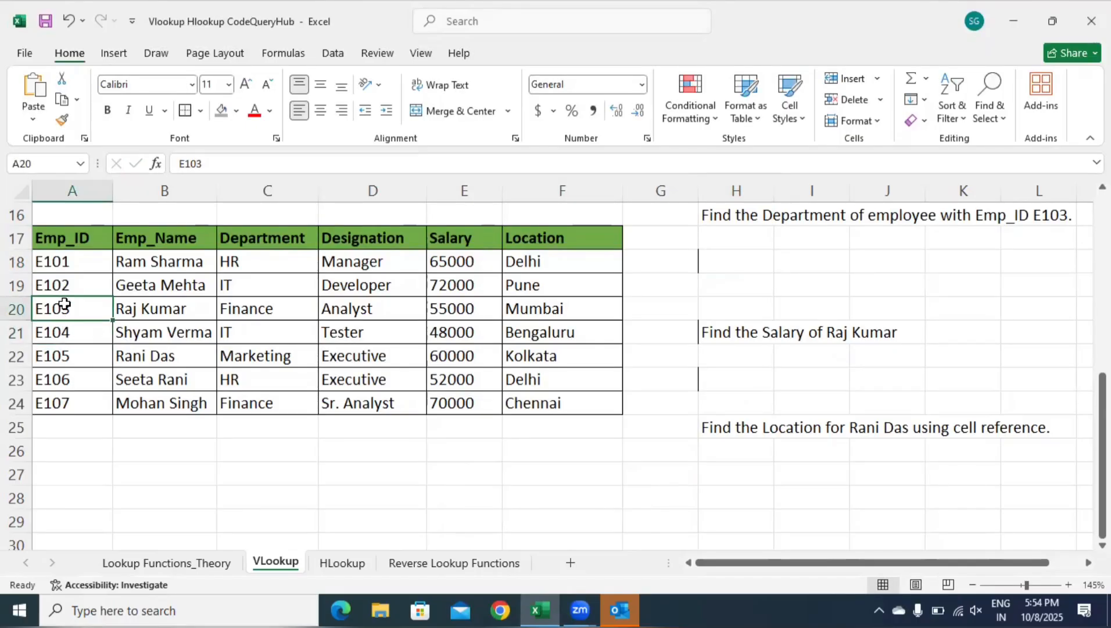
{"action": "key", "text": "shift+Right"}
{"action": "key", "text": "shift+Right"}
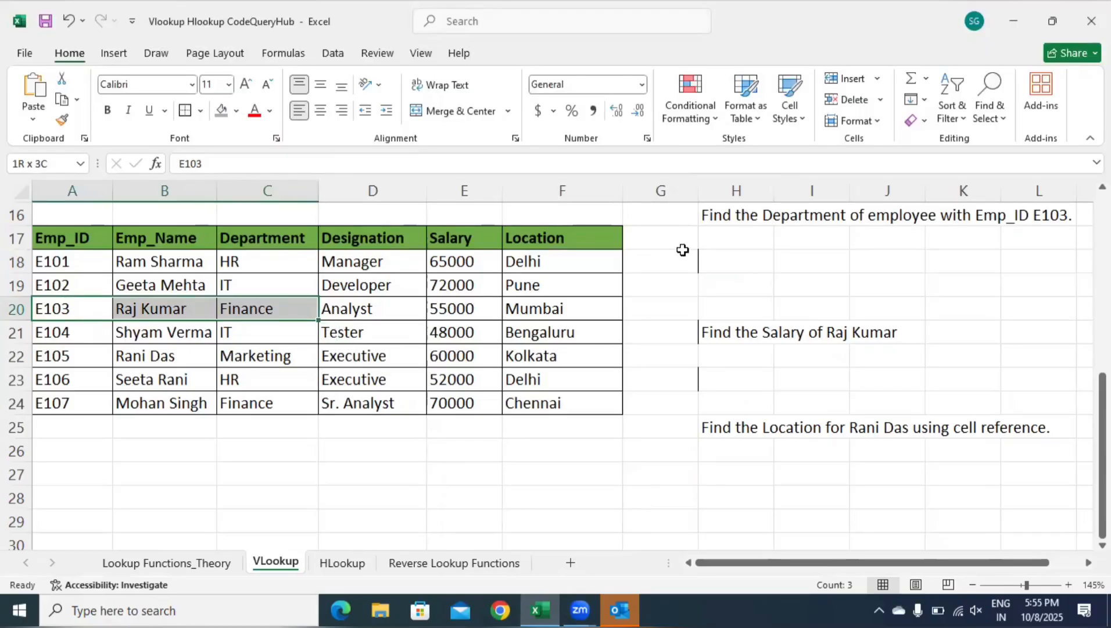
In H18, enter the formula =VLOOKUP("E103",A17:F24,3,0) to return the department for Emp_ID E103
{"action": "left_click", "coordinate": [727, 262]}
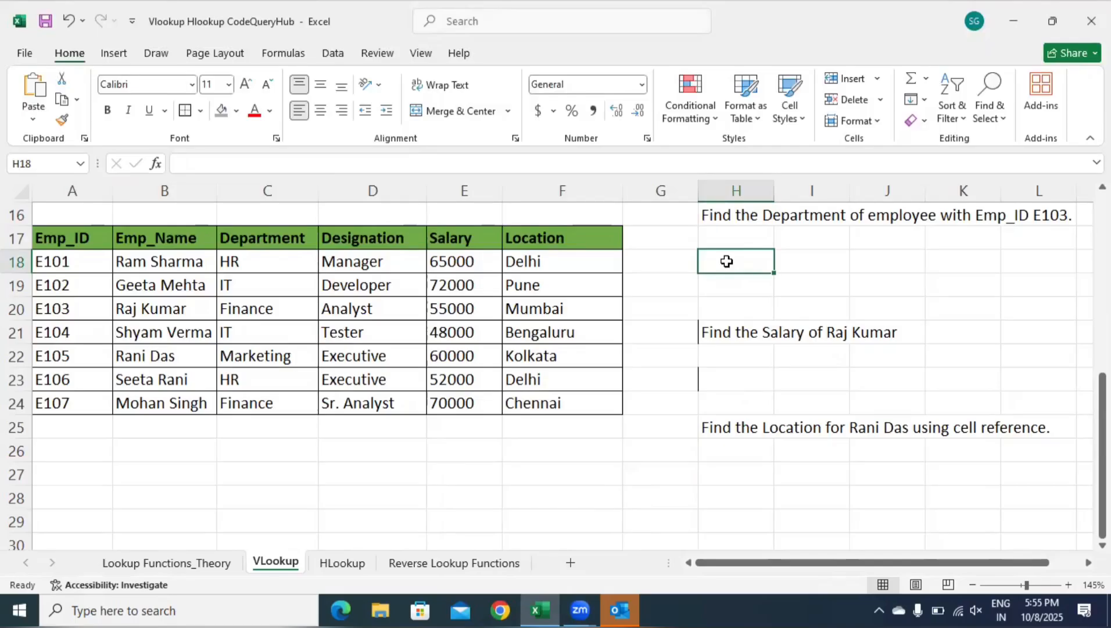
{"action": "type", "text": "=vlookup("}
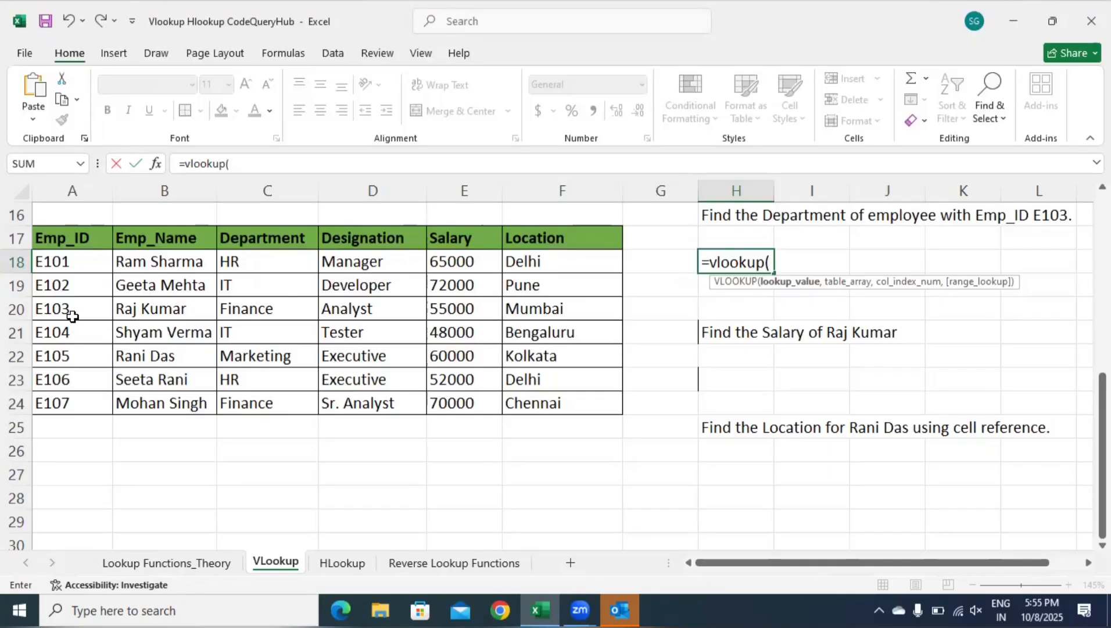
{"action": "type", "text": "\"E103"}
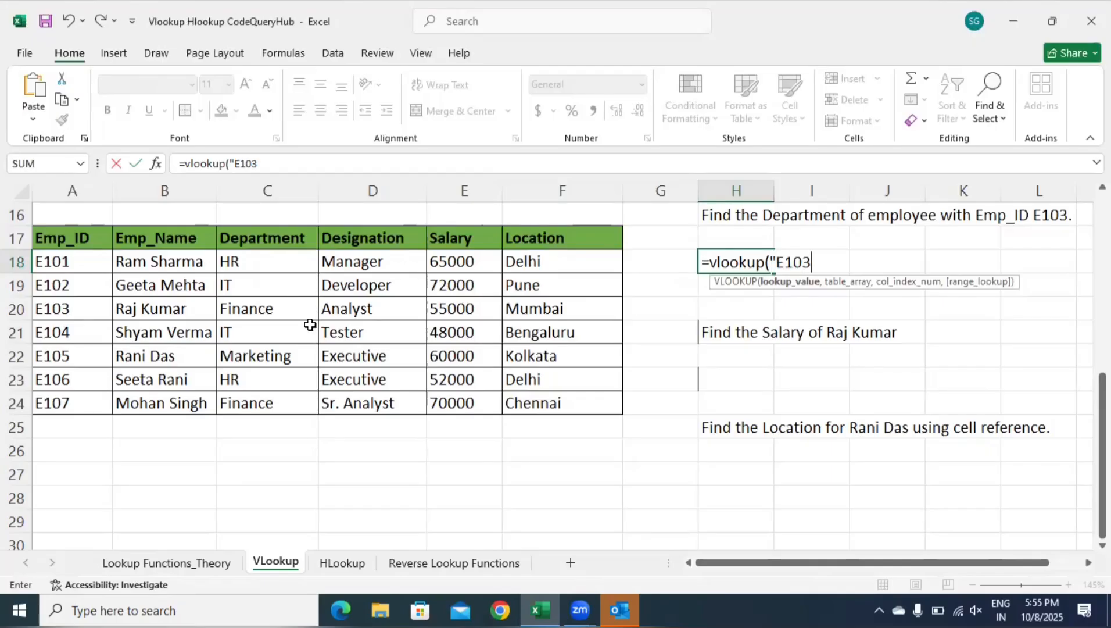
{"action": "type", "text": "\","}
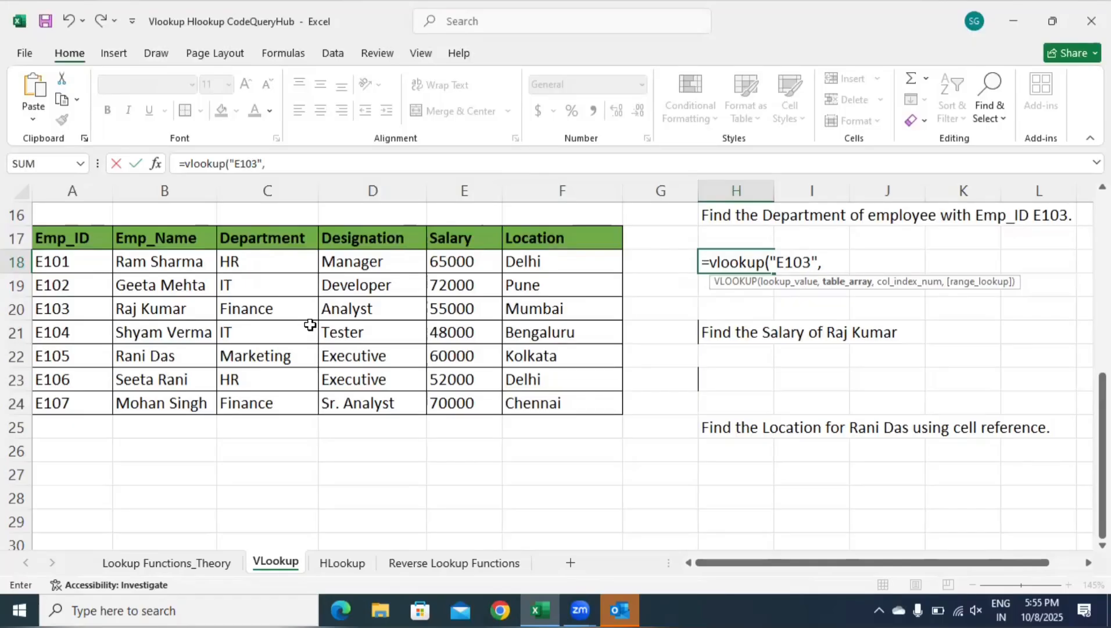
{"action": "left_click", "coordinate": [86, 239]}
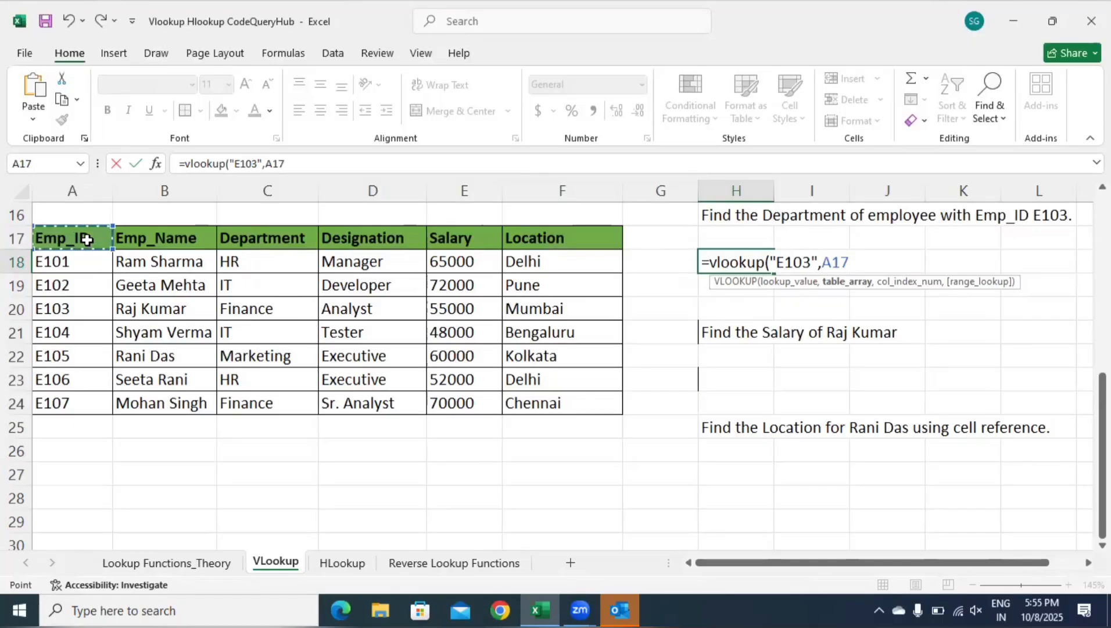
{"action": "left_click_drag", "start_coordinate": [86, 239], "coordinate": [532, 403]}
{"action": "type", "text": ","}
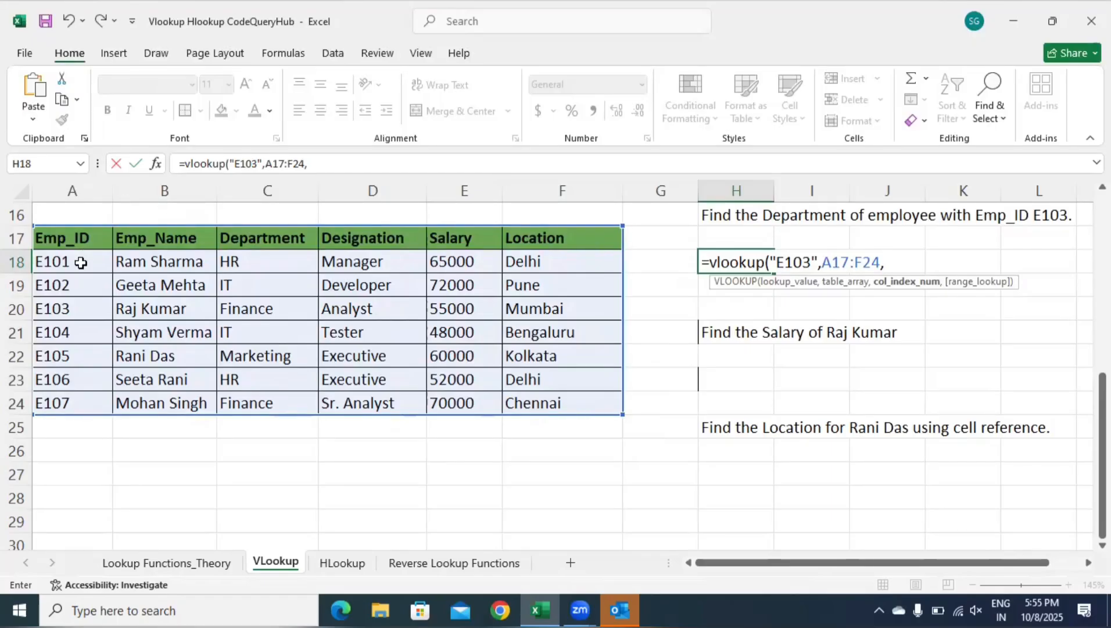
{"action": "type", "text": "3,"}
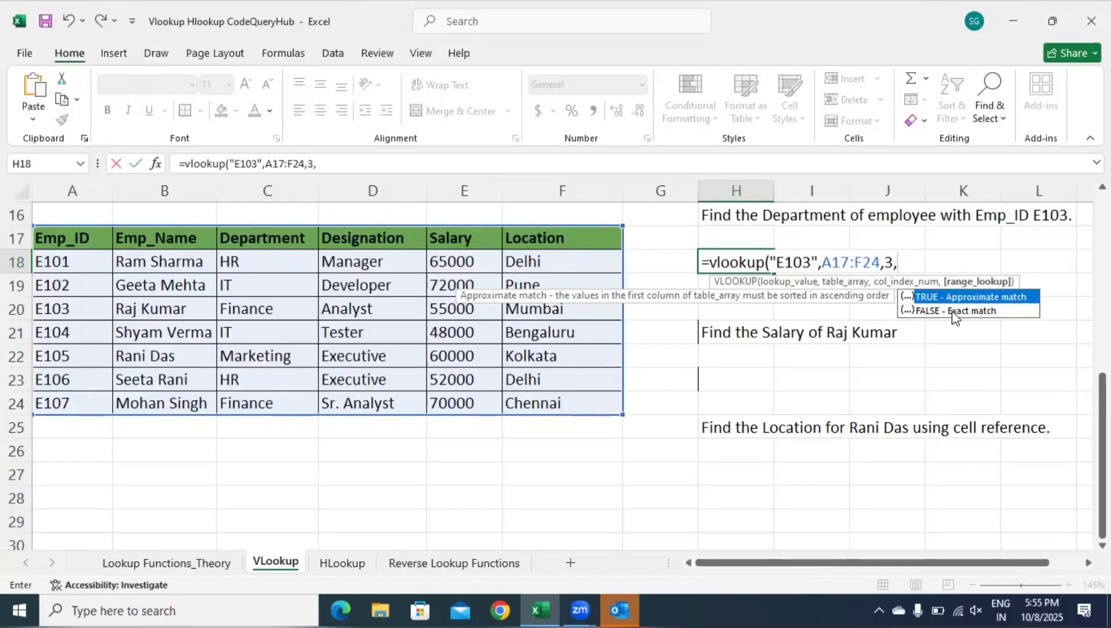
{"action": "type", "text": "0)"}
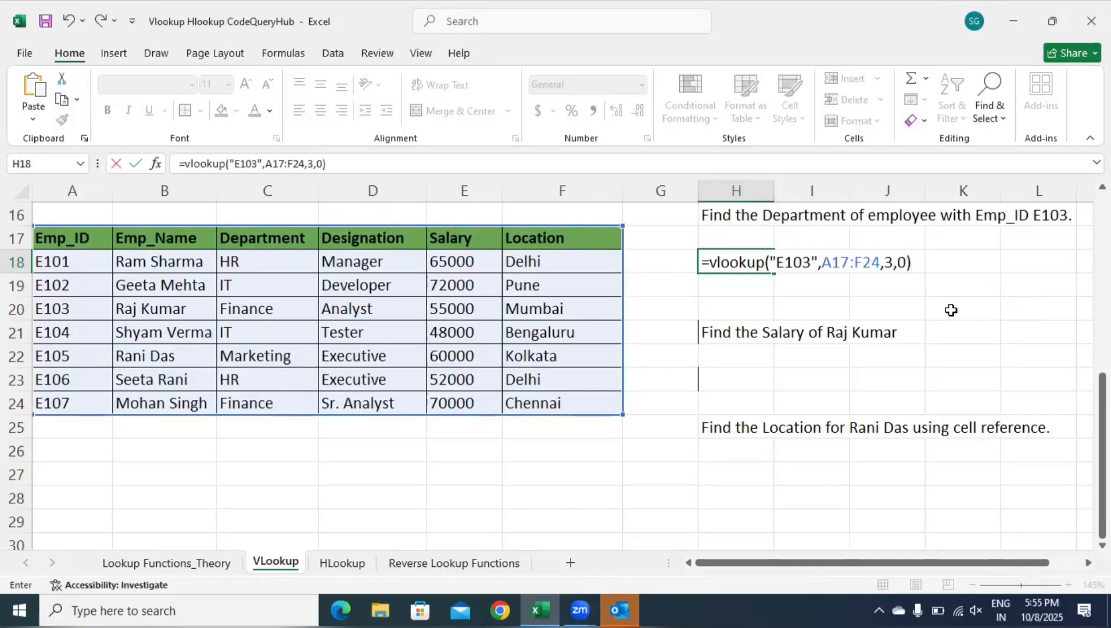
{"action": "key", "text": "Return"}
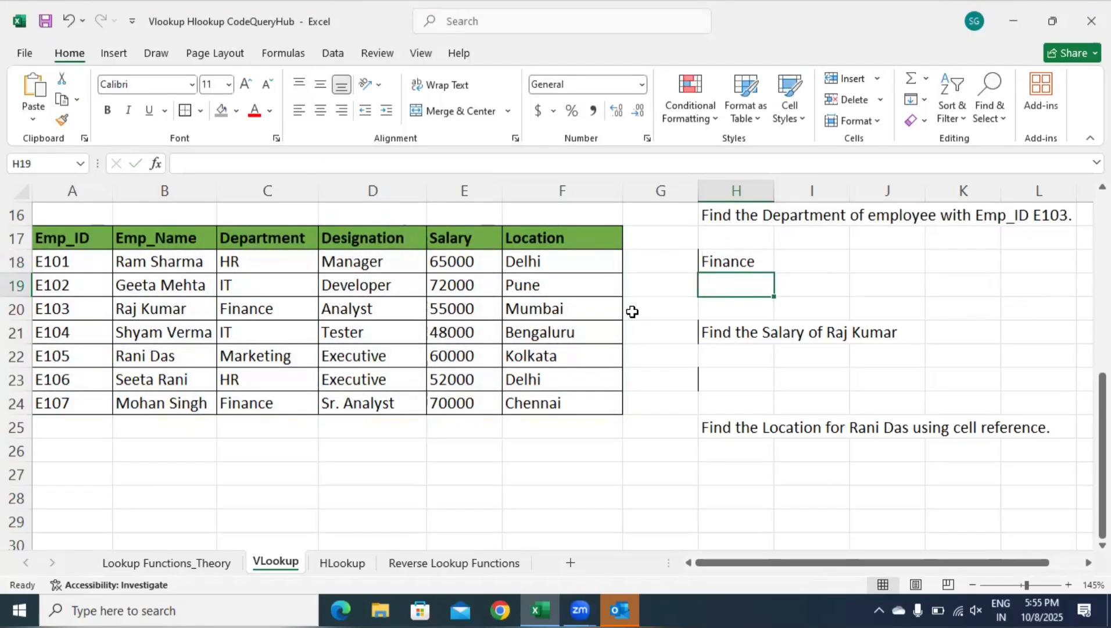
Copy the department formula's text from H18 and place it as visible text, prefixed with an apostrophe, in J18
{"action": "left_click", "coordinate": [722, 263]}
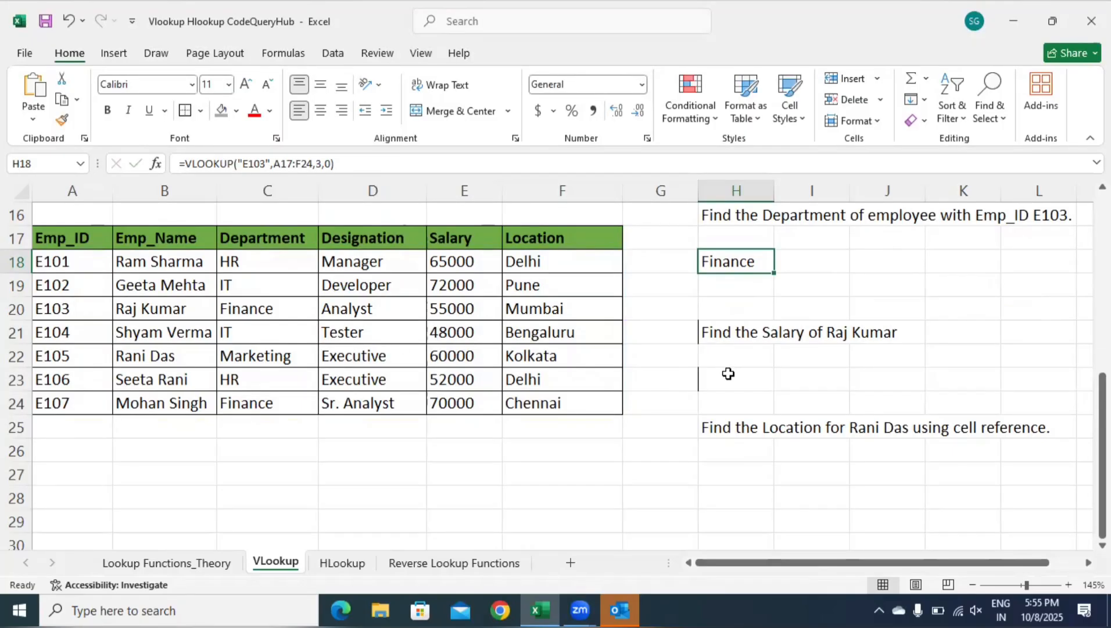
{"action": "left_click", "coordinate": [367, 164]}
{"action": "left_click_drag", "start_coordinate": [367, 164], "coordinate": [156, 153]}
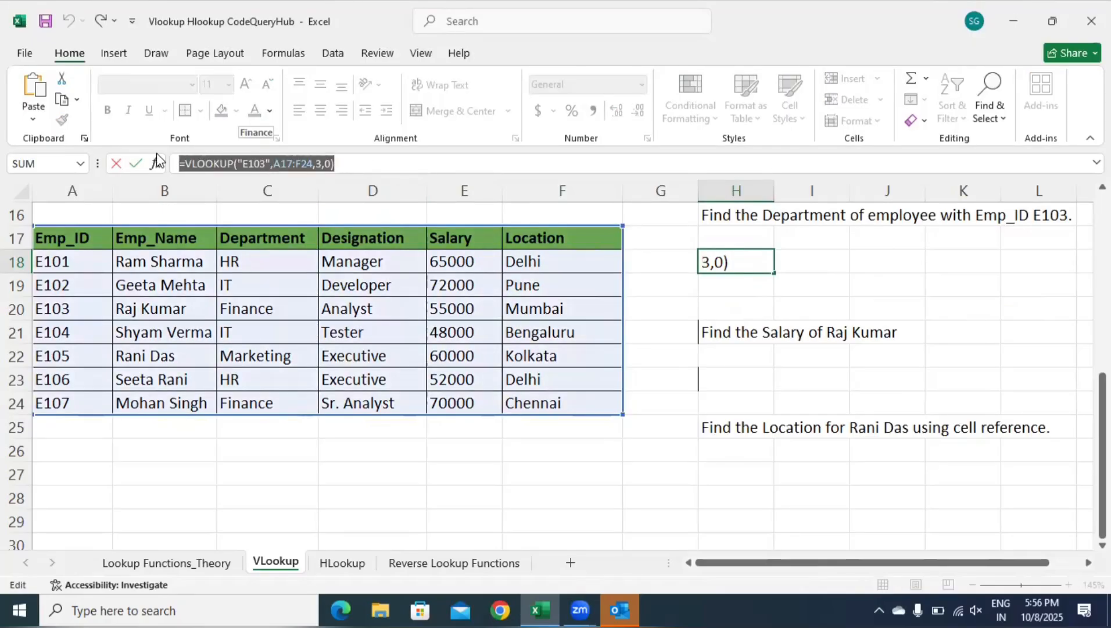
{"action": "left_click", "coordinate": [488, 171]}
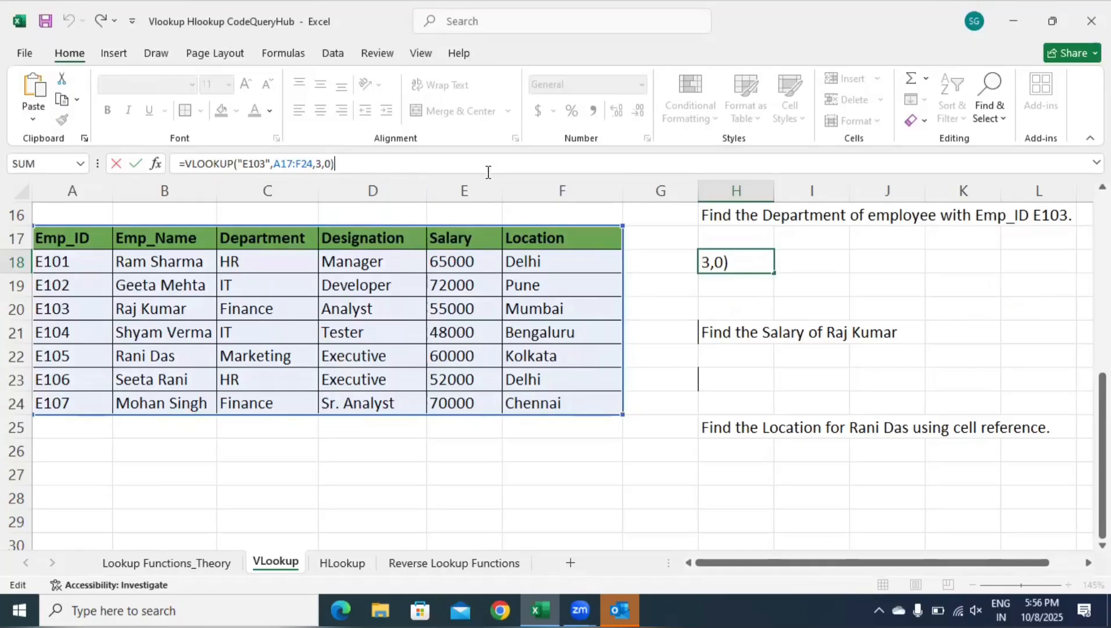
{"action": "key", "text": "Return"}
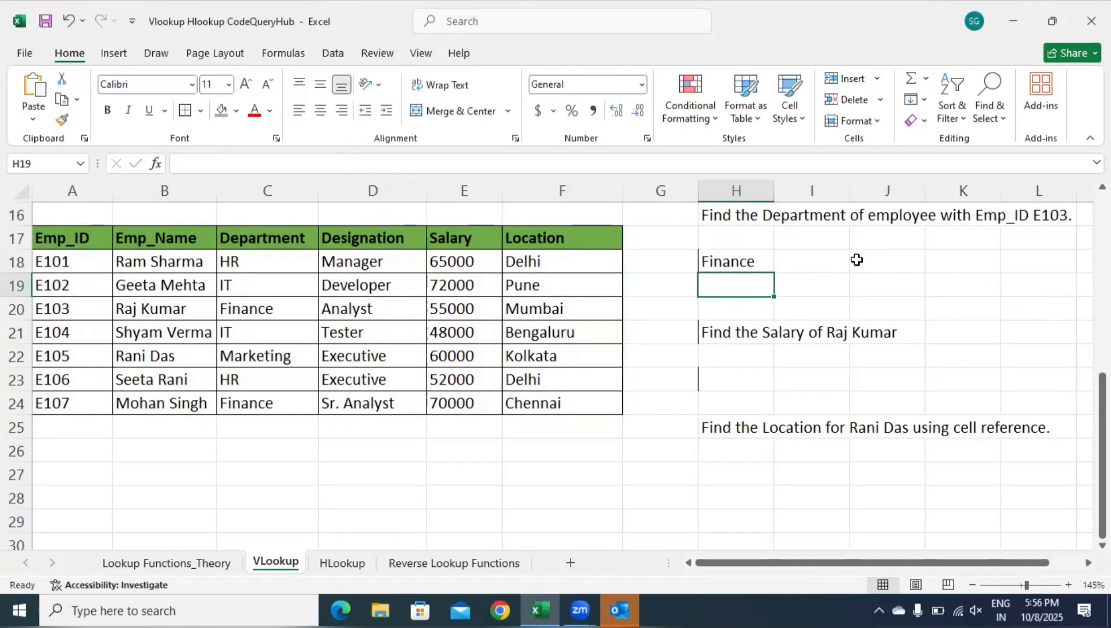
{"action": "double_click", "coordinate": [858, 260]}
{"action": "type", "text": "'"}
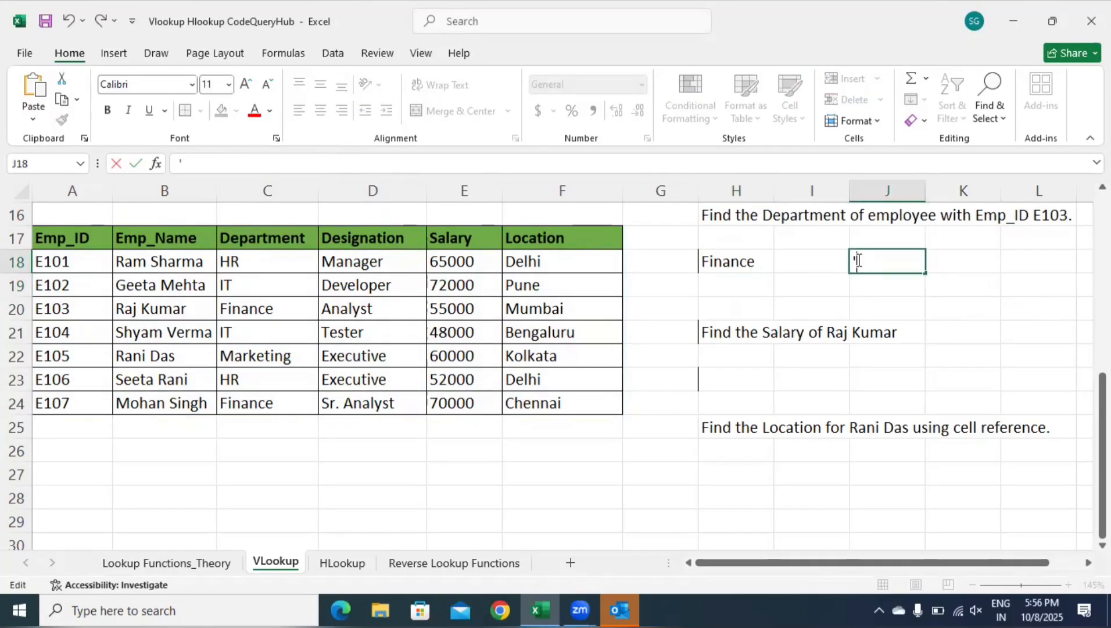
{"action": "key", "text": "ctrl+v"}
{"action": "left_click", "coordinate": [828, 303]}
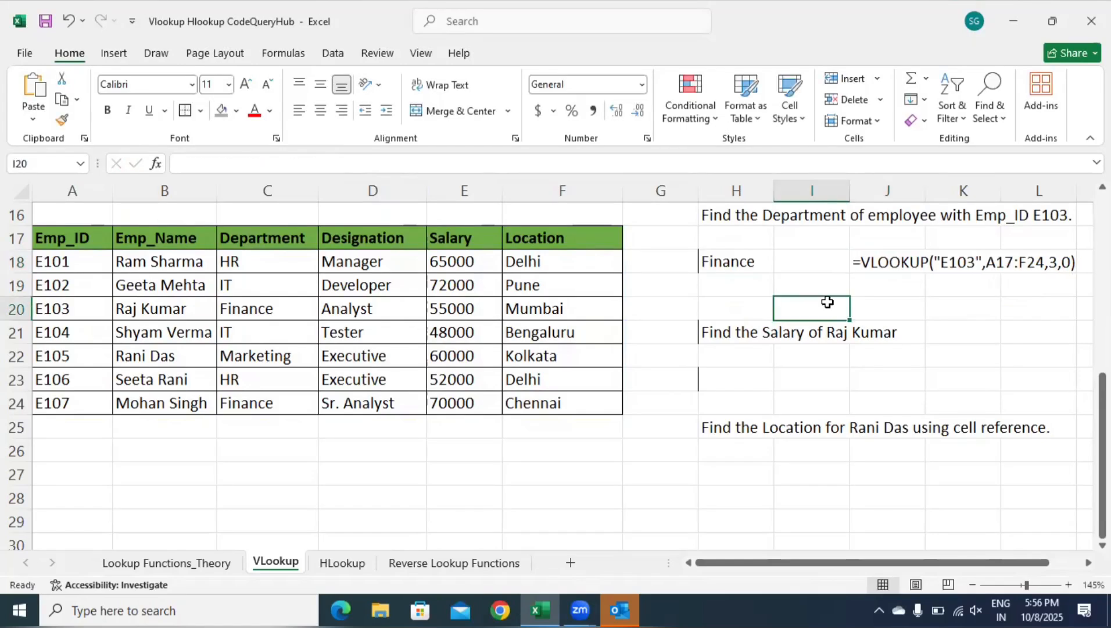
Locate the employee named in the salary task and select that record from Emp_Name through Salary
{"action": "left_click", "coordinate": [740, 366]}
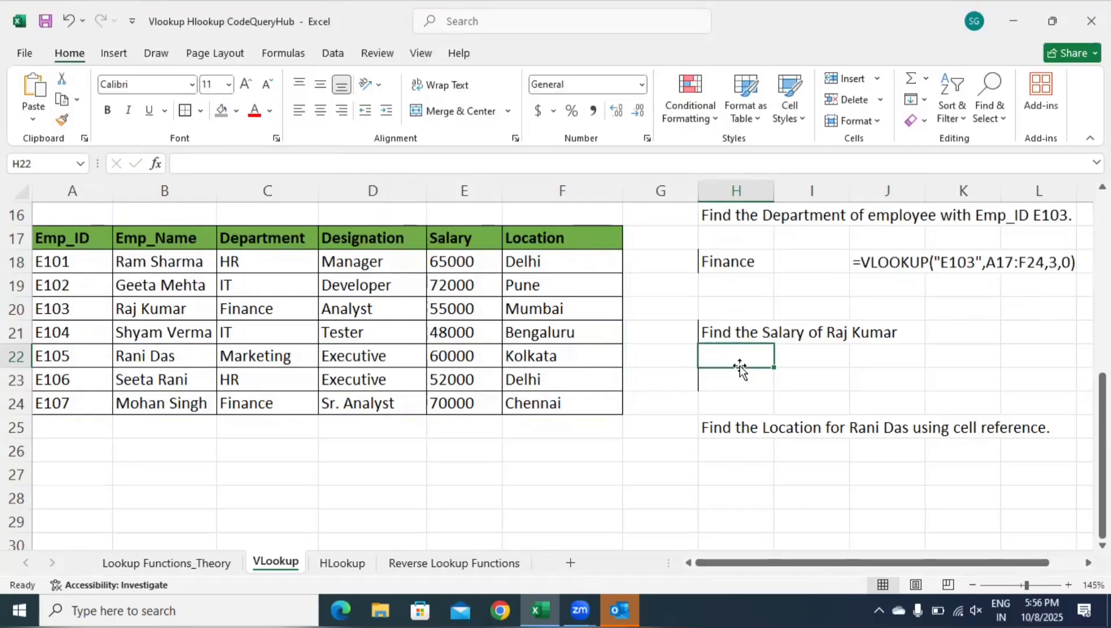
{"action": "left_click", "coordinate": [172, 309]}
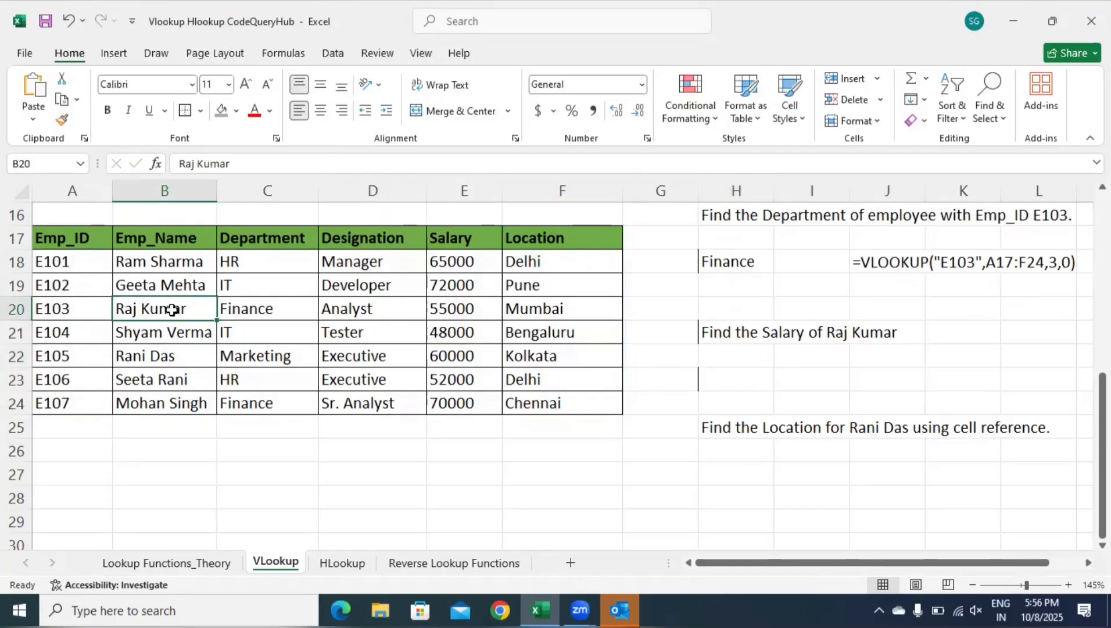
{"action": "key", "text": "shift+Right"}
{"action": "key", "text": "shift+Right"}
{"action": "key", "text": "shift+Right"}
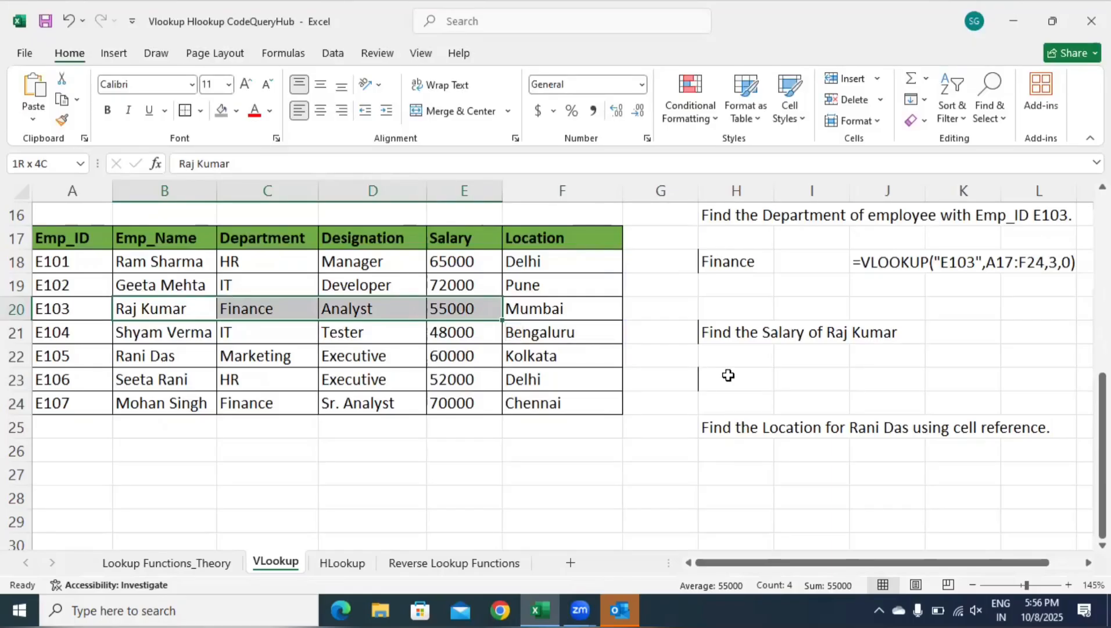
In H23, enter a VLOOKUP for the salary using the employee's full name in quotes, range B17:F24, column 4 and match type 0
{"action": "left_click", "coordinate": [705, 375]}
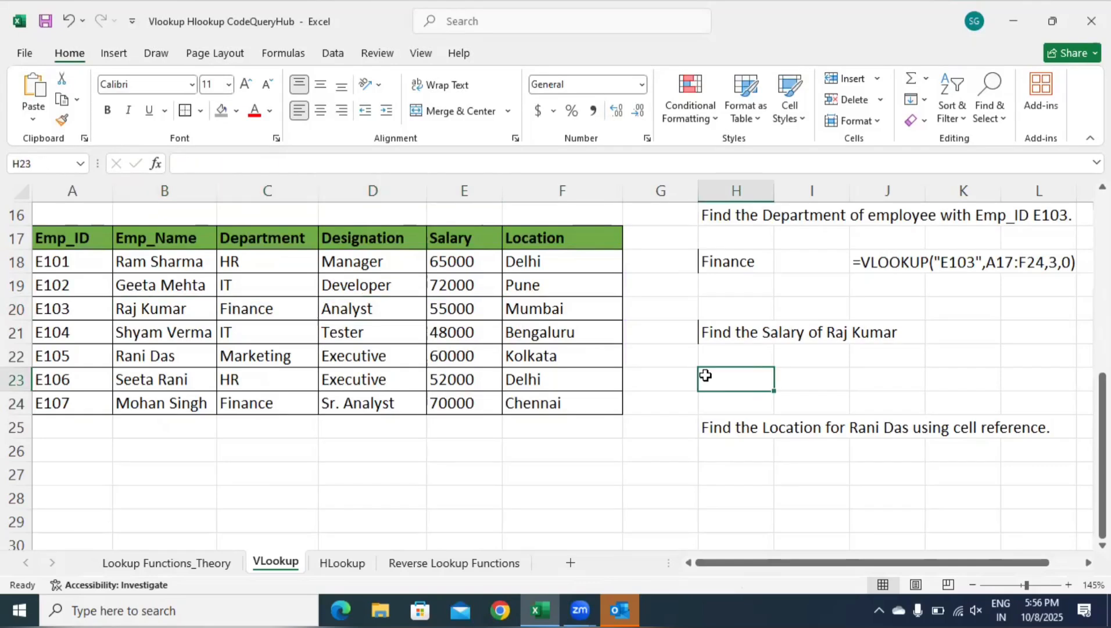
{"action": "type", "text": "=vlokk"}
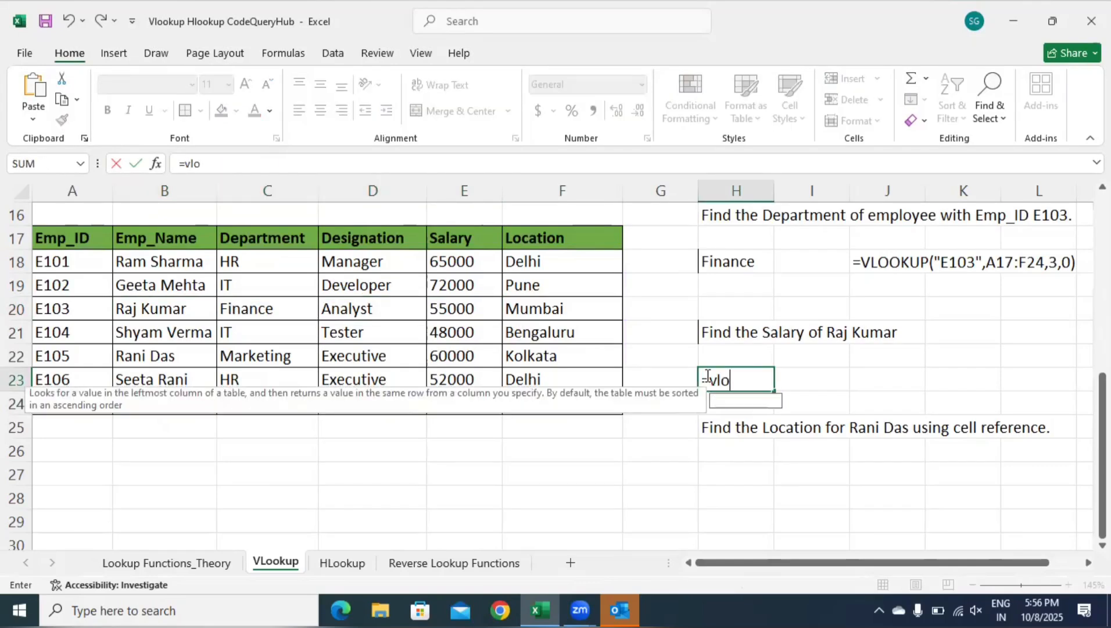
{"action": "key", "text": "BackSpace"}
{"action": "key", "text": "BackSpace"}
{"action": "type", "text": "oku"}
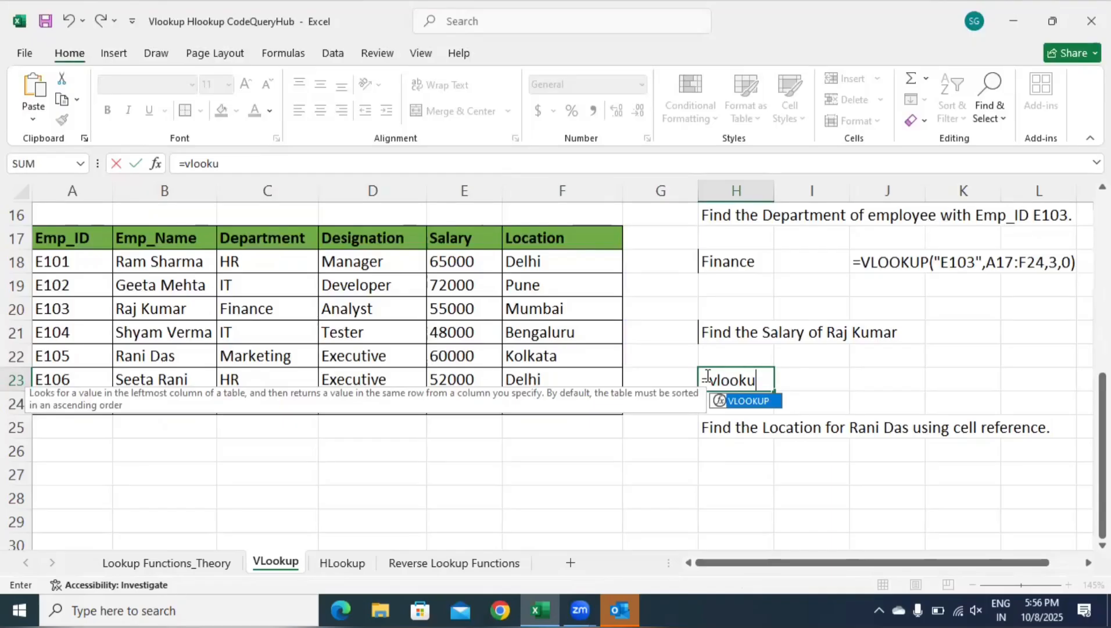
{"action": "type", "text": "p(\""}
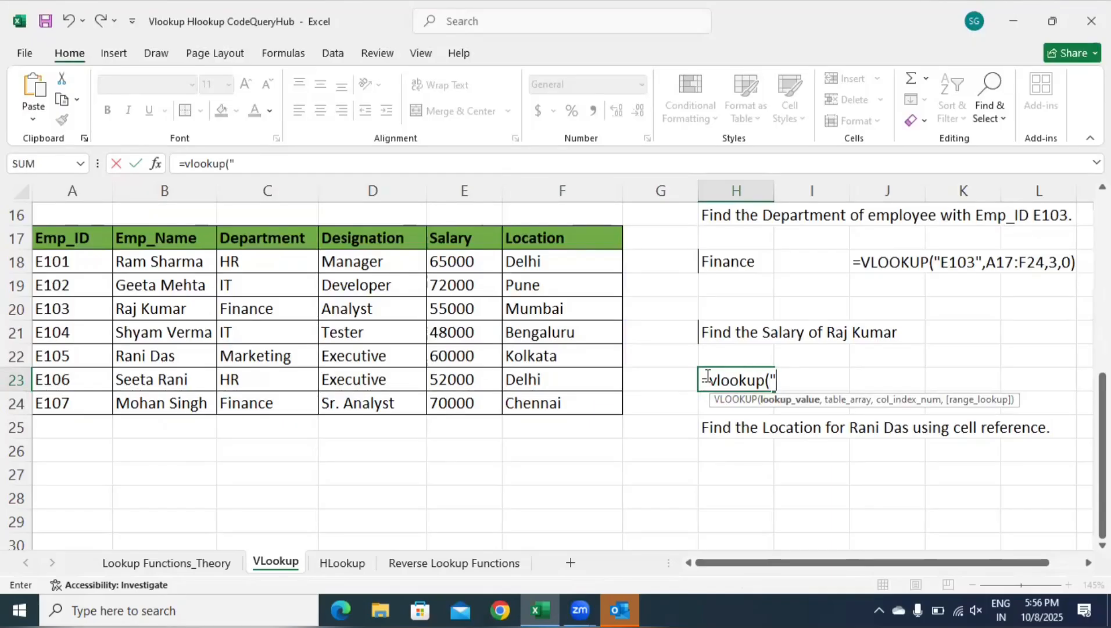
{"action": "type", "text": "Raj Kuma"}
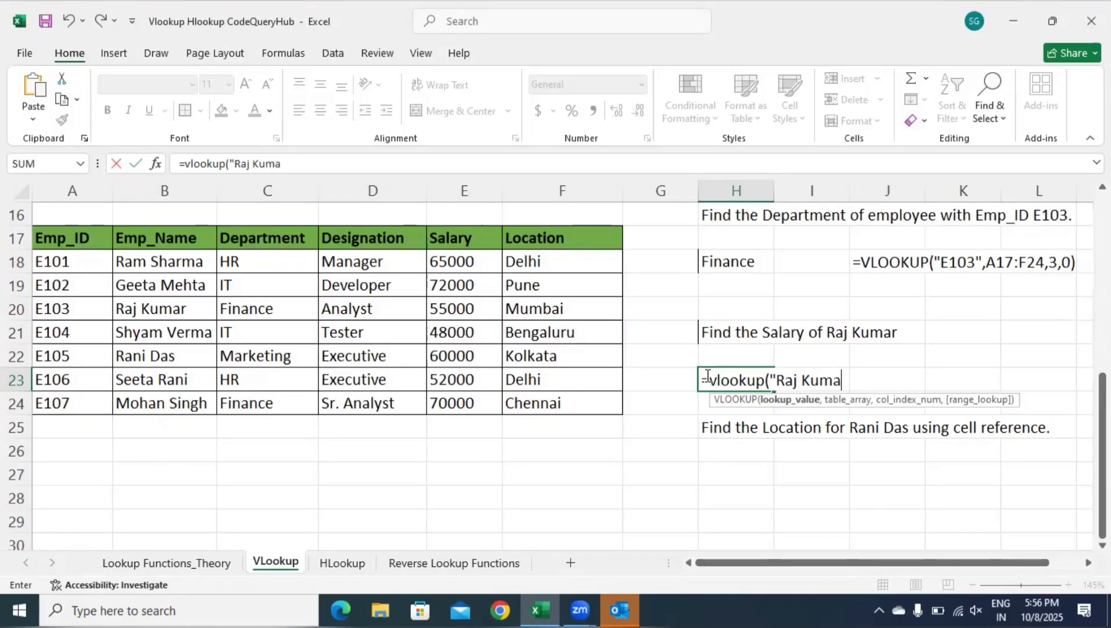
{"action": "type", "text": "r\","}
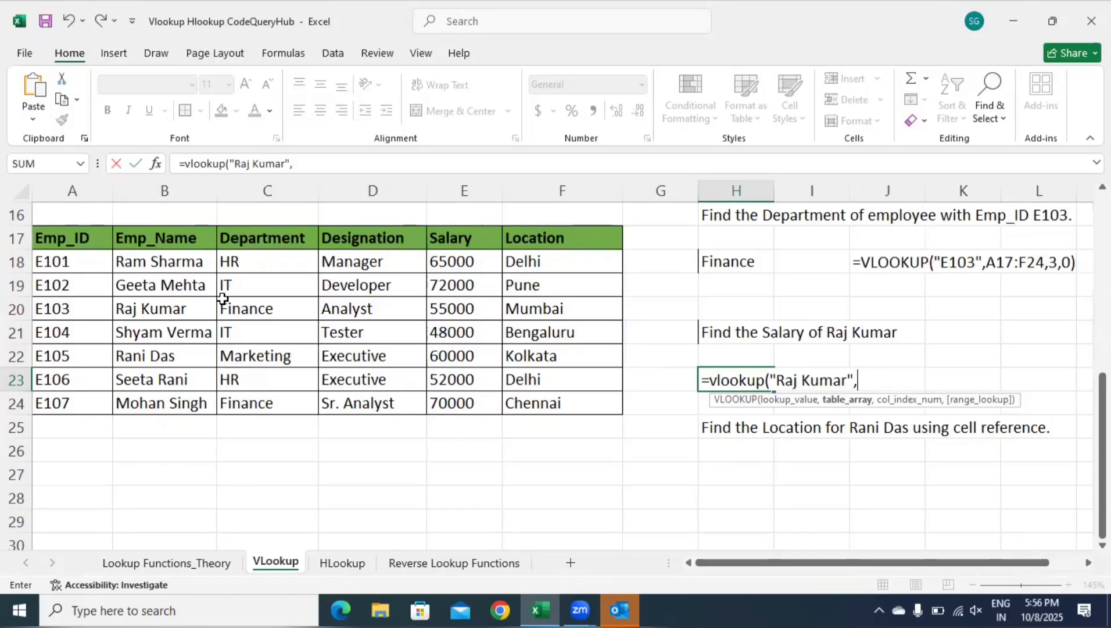
{"action": "left_click_drag", "start_coordinate": [172, 237], "coordinate": [560, 397]}
{"action": "type", "text": ","}
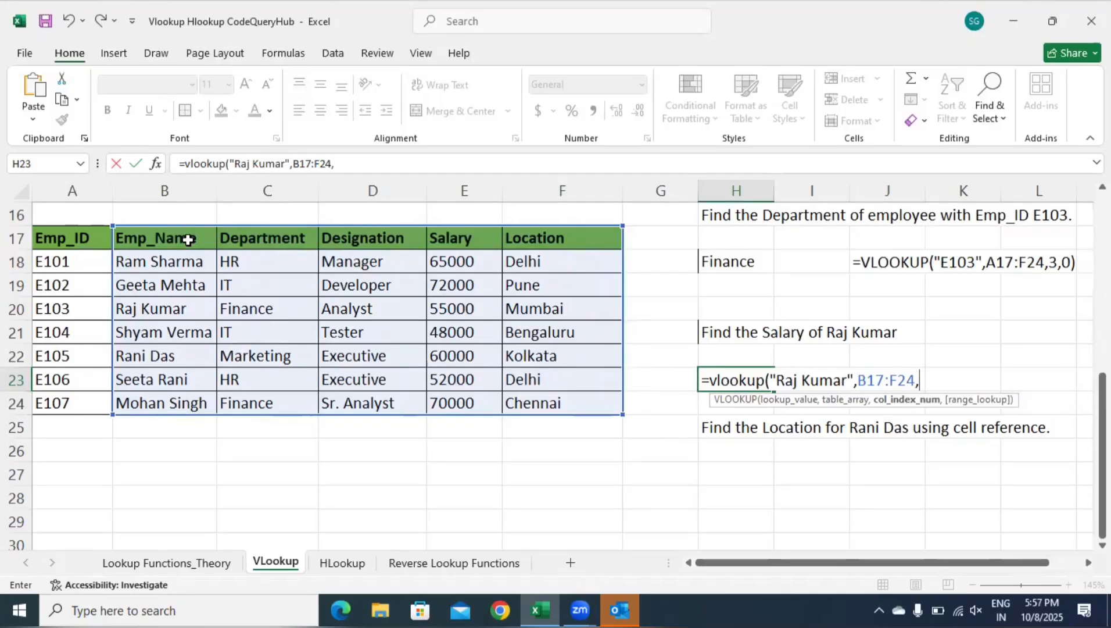
{"action": "type", "text": "4,0)"}
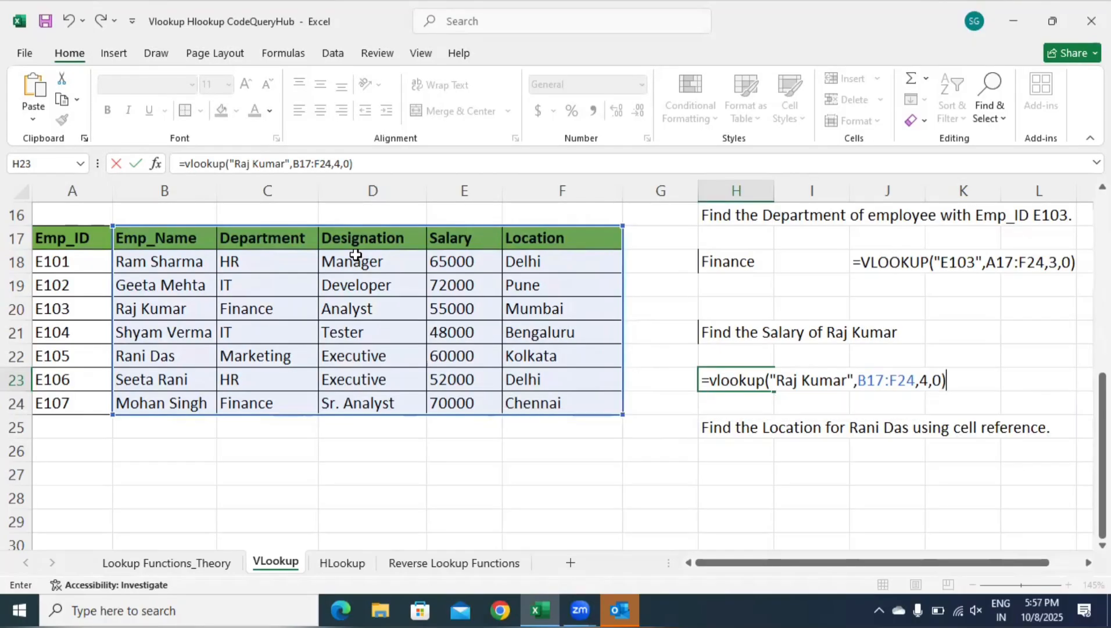
{"action": "key", "text": "Return"}
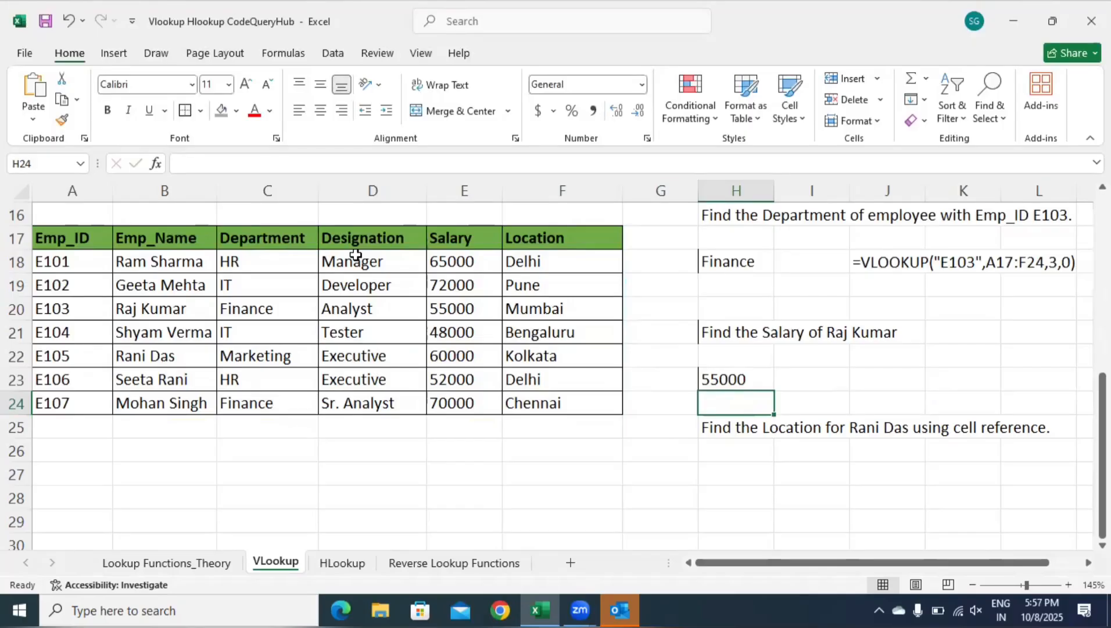
{"action": "left_click", "coordinate": [728, 378]}
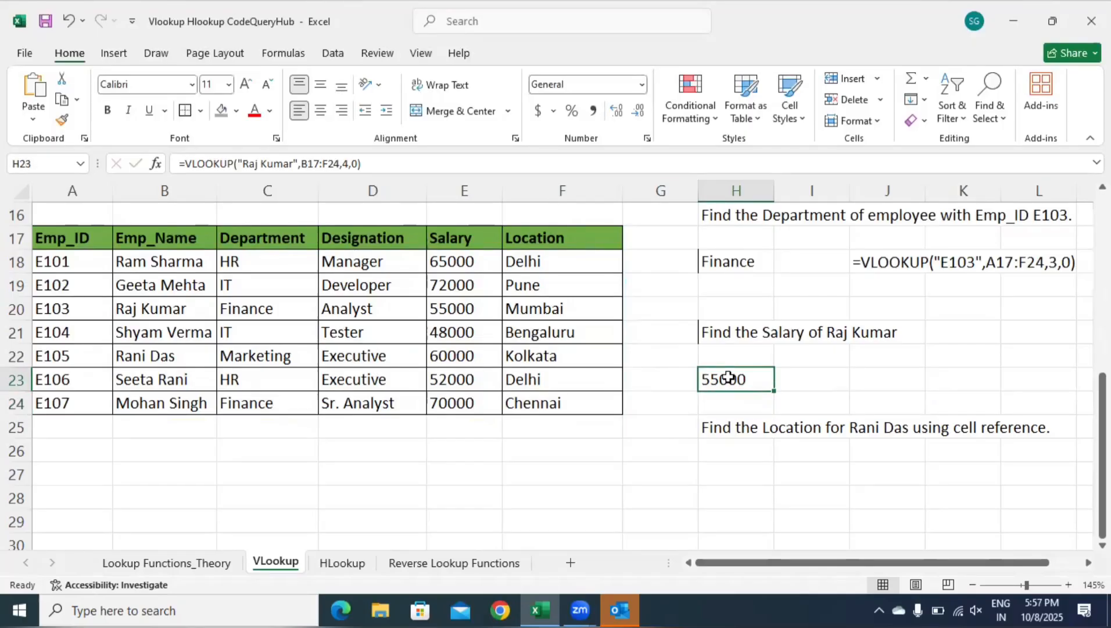
{"action": "left_click", "coordinate": [360, 164]}
{"action": "left_click_drag", "start_coordinate": [360, 165], "coordinate": [158, 158]}
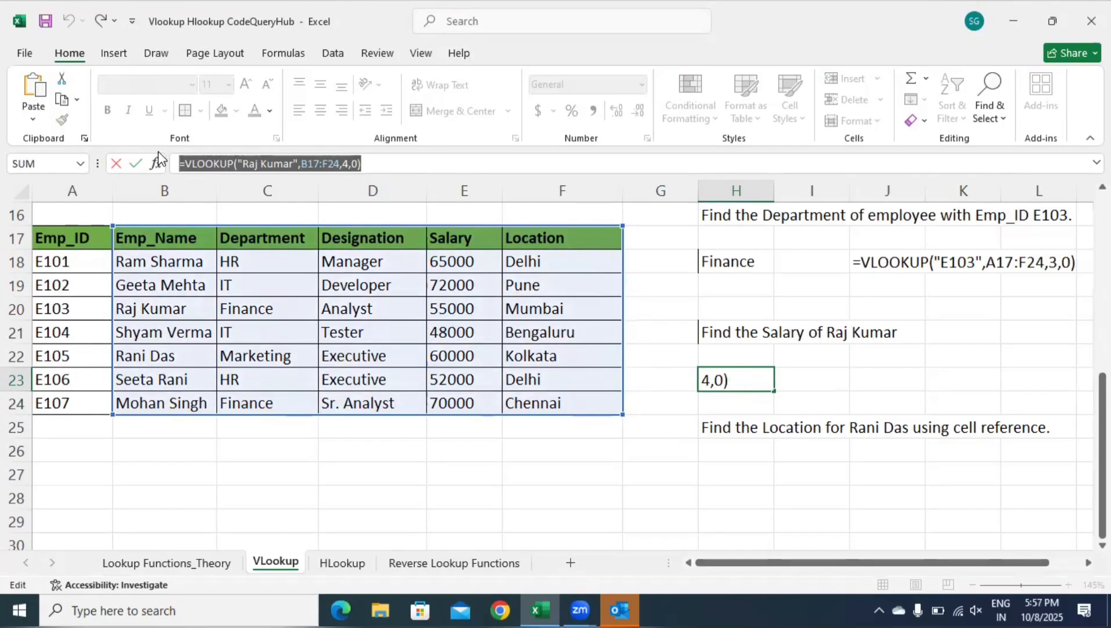
{"action": "type", "text": "="}
{"action": "left_click", "coordinate": [881, 372]}
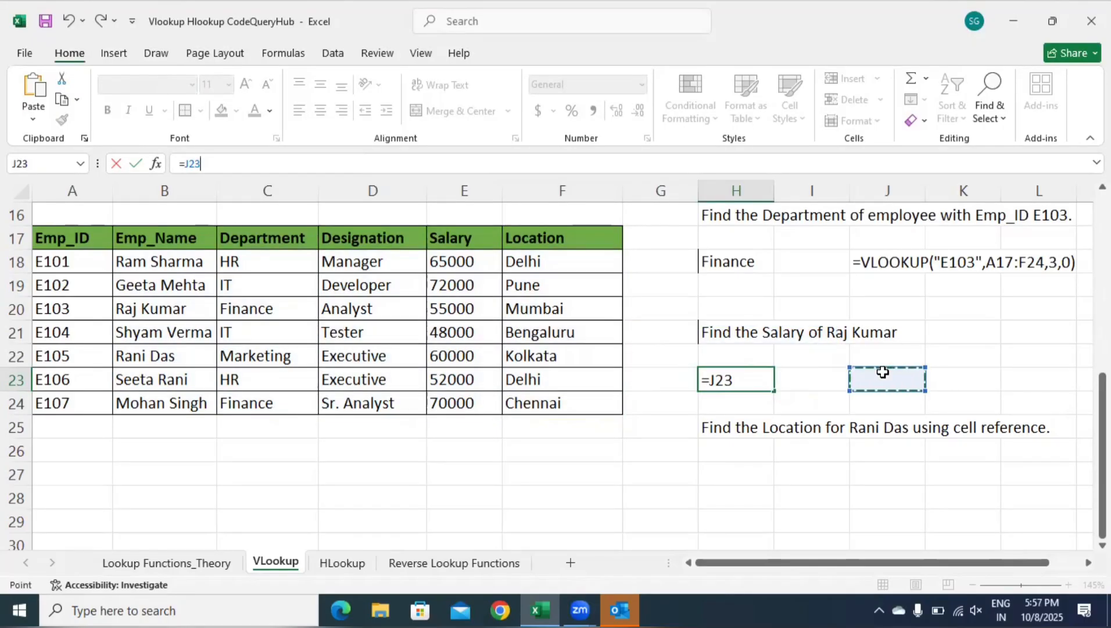
{"action": "key", "text": "ctrl+z"}
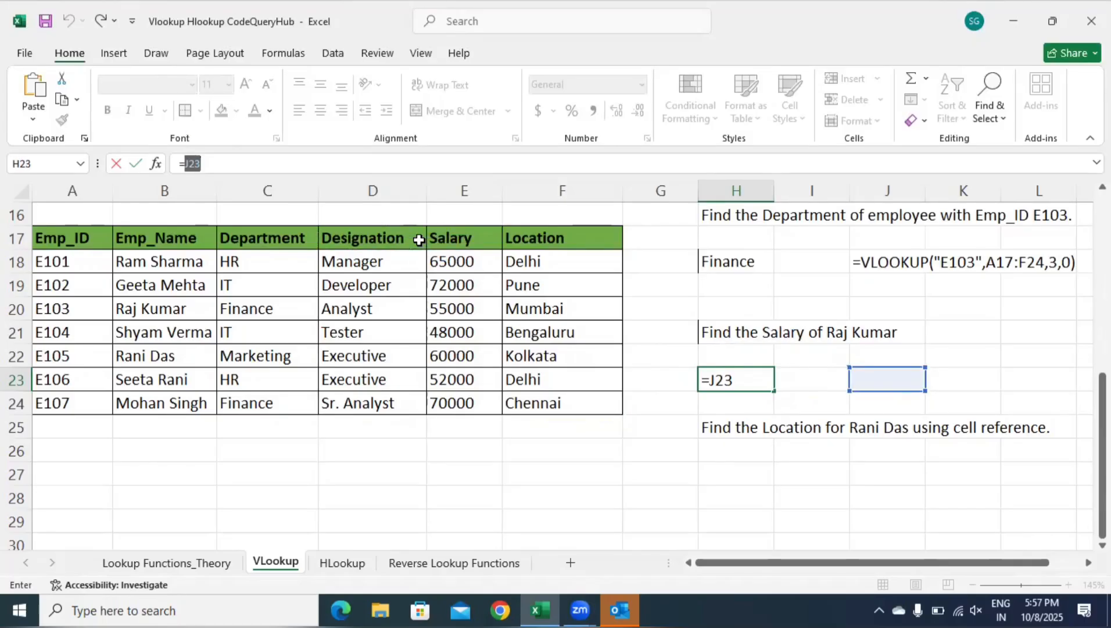
{"action": "left_click", "coordinate": [736, 353]}
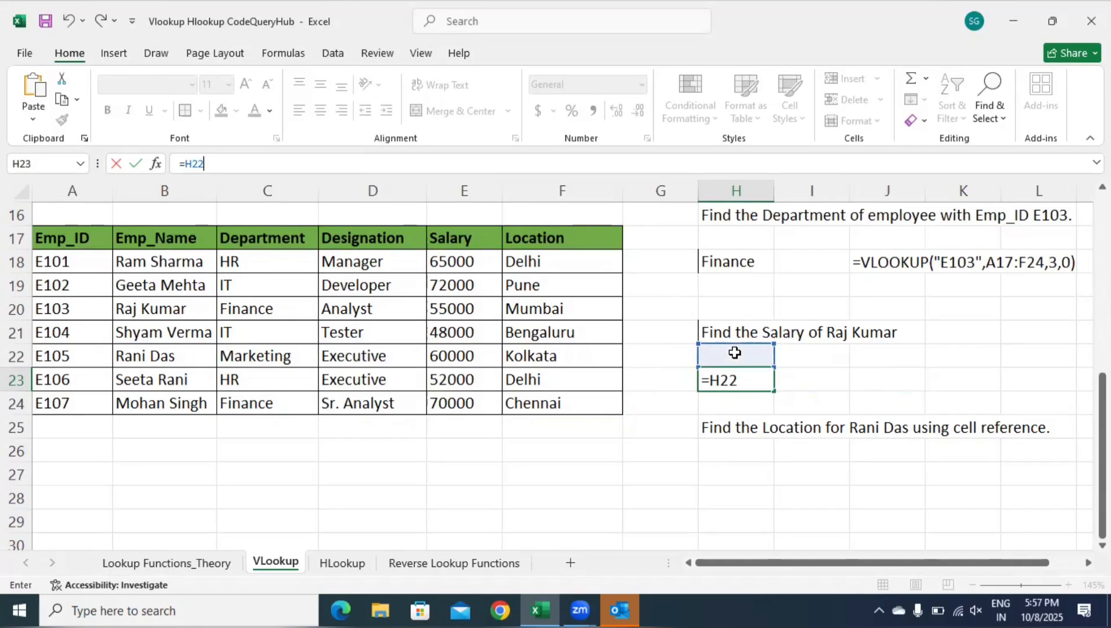
{"action": "left_click", "coordinate": [904, 380]}
{"action": "key", "text": "Return"}
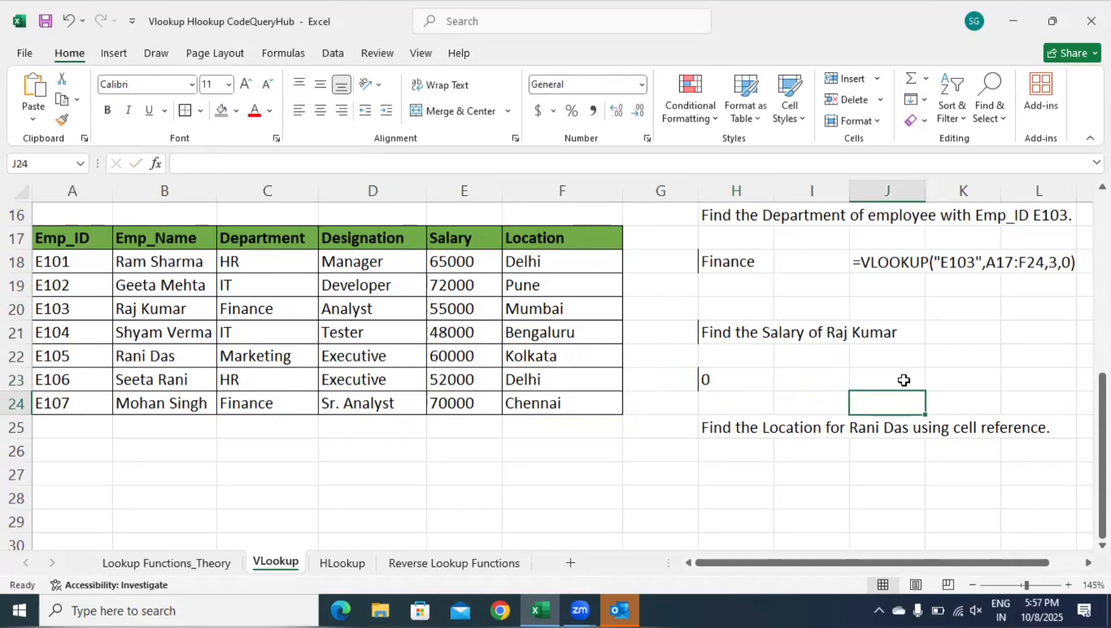
{"action": "key", "text": "ctrl+z"}
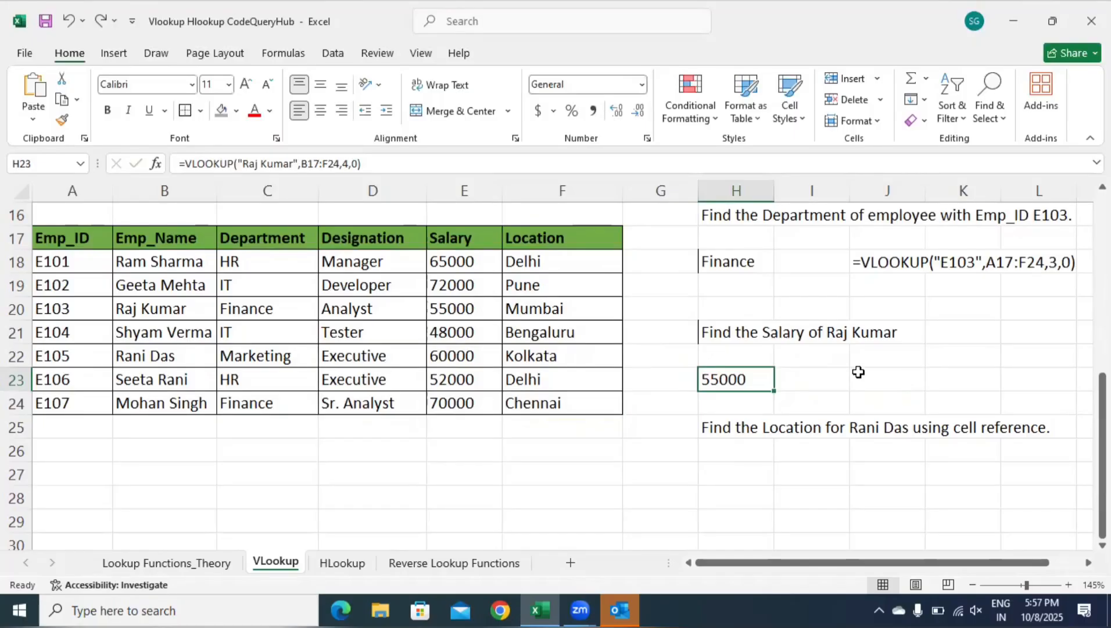
Copy the salary formula's text from H23 and place it as visible text, prefixed with an apostrophe, in J23
{"action": "left_click_drag", "start_coordinate": [378, 164], "coordinate": [151, 151]}
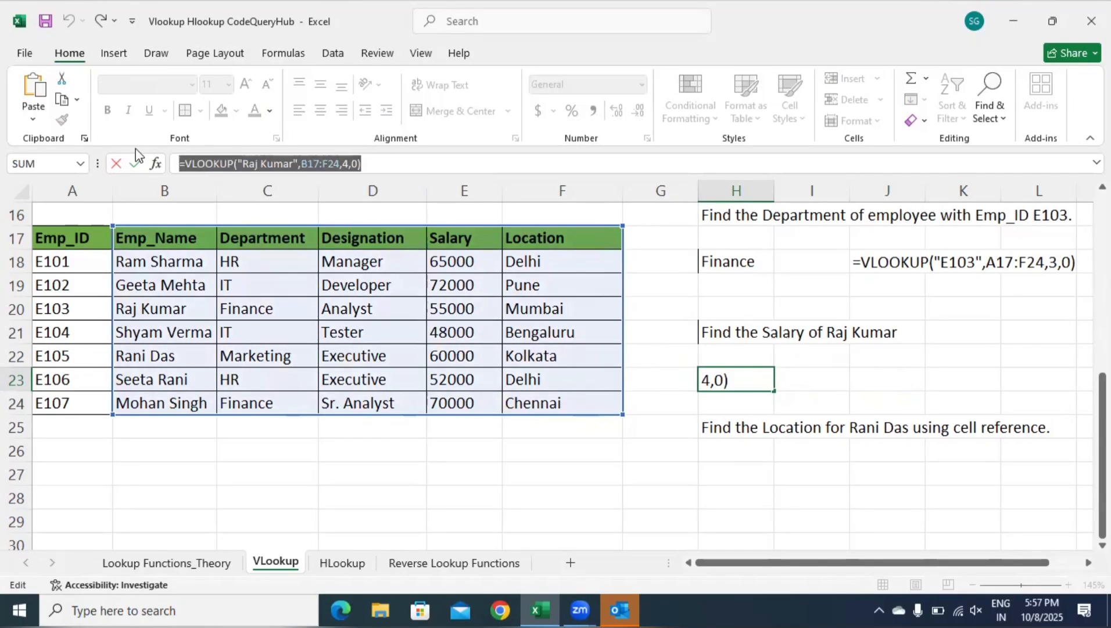
{"action": "left_click", "coordinate": [409, 163]}
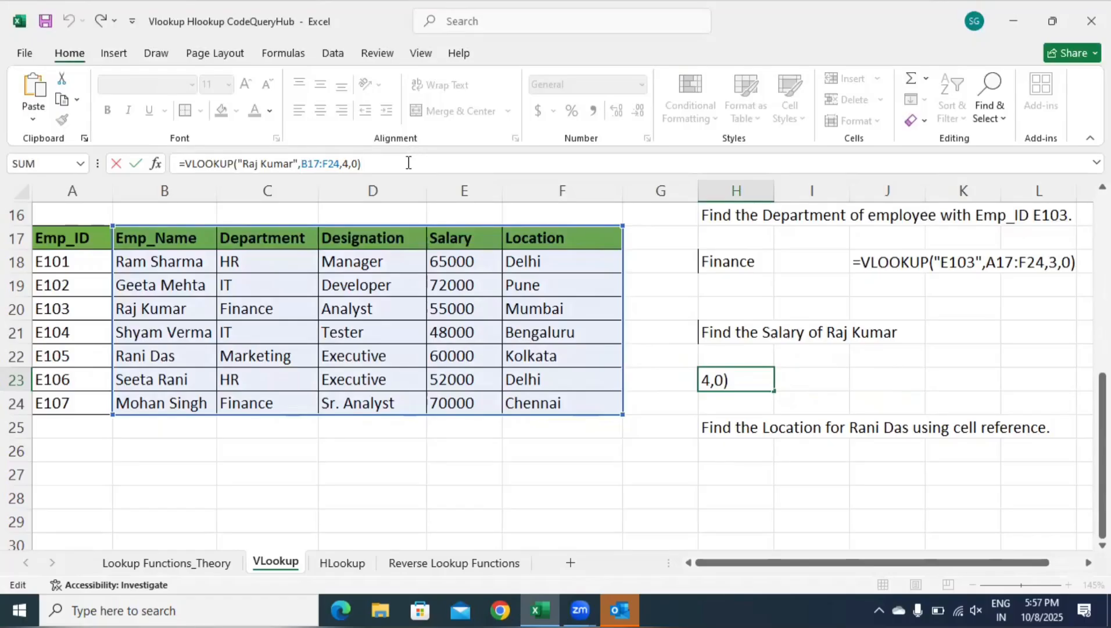
{"action": "key", "text": "Return"}
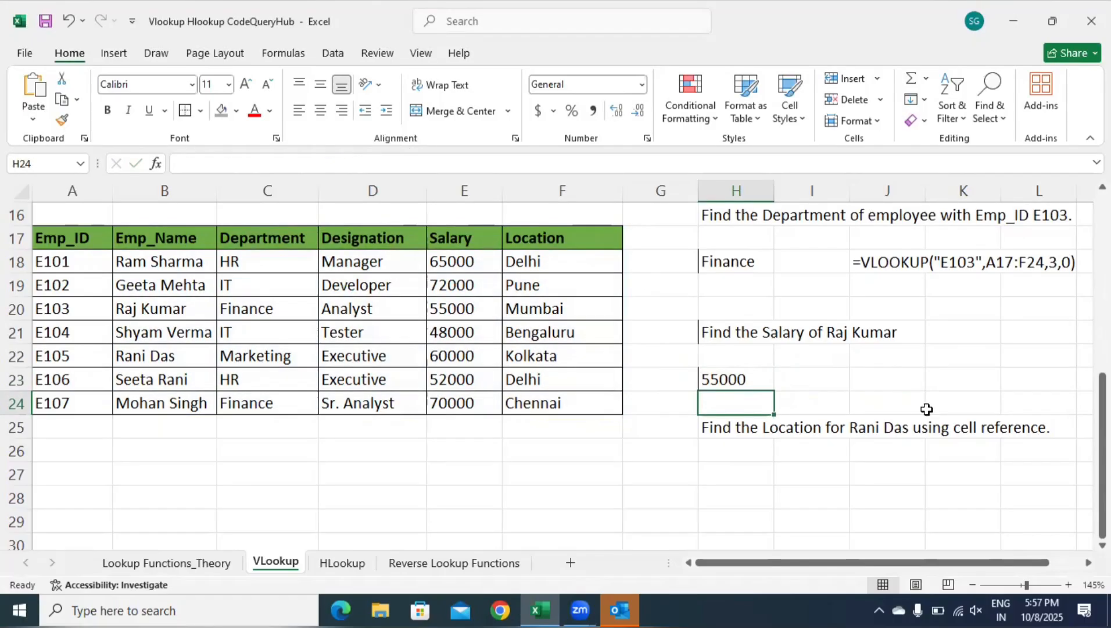
{"action": "left_click", "coordinate": [864, 378]}
{"action": "type", "text": "'"}
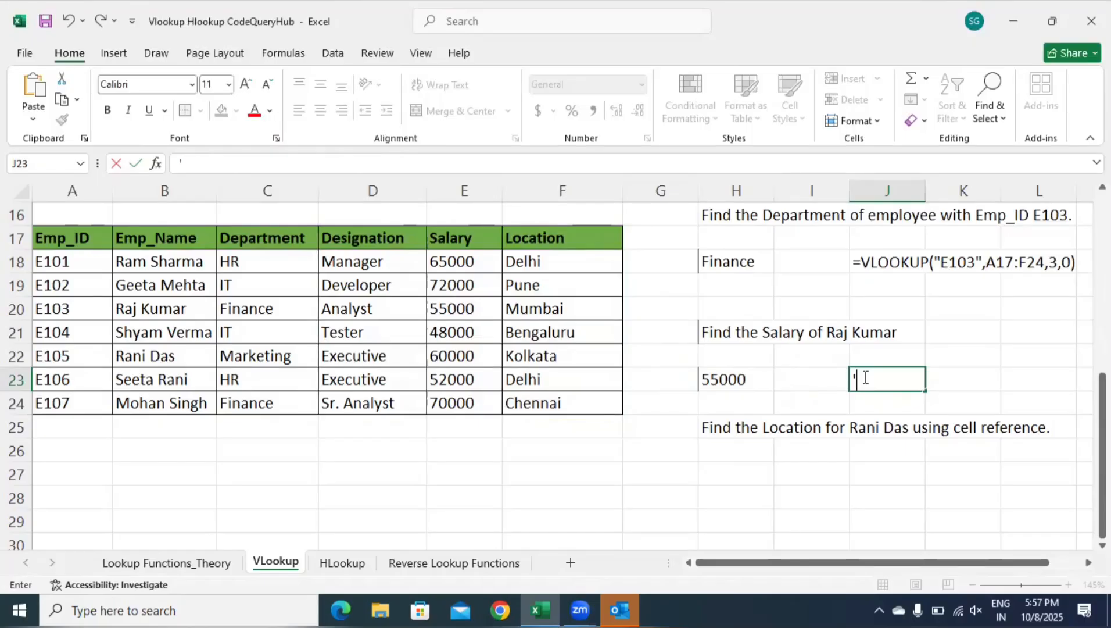
{"action": "key", "text": "ctrl+v"}
{"action": "key", "text": "Return"}
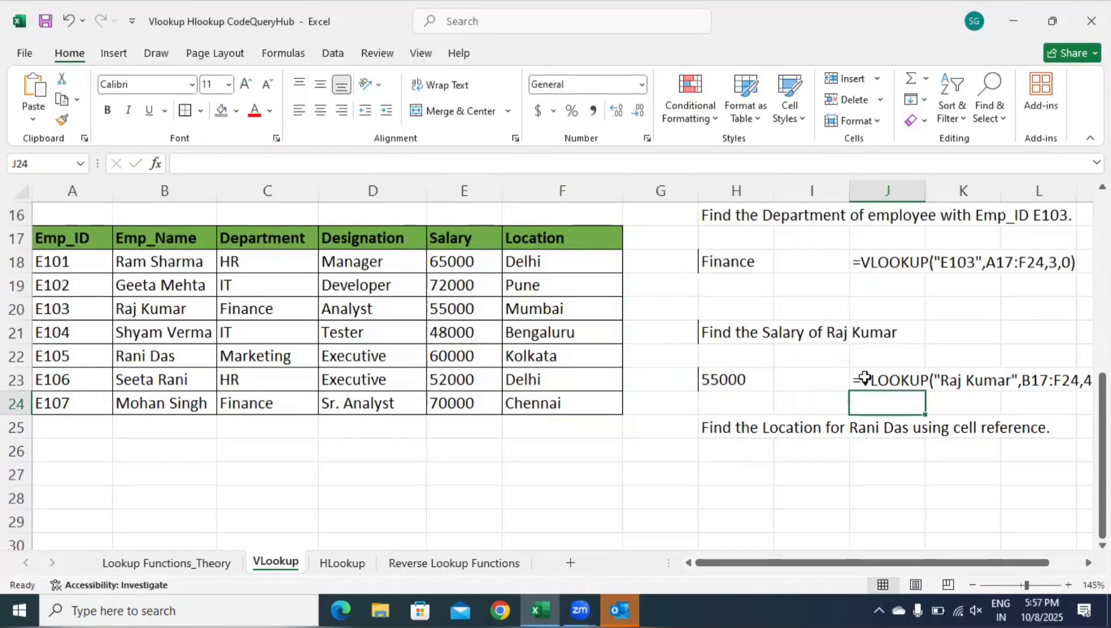
Read the location task in row 25 and review the employee table beside it
{"action": "key", "text": "Left"}
{"action": "key", "text": "Down"}
{"action": "key", "text": "Down"}
{"action": "key", "text": "Down"}
{"action": "key", "text": "Down"}
{"action": "key", "text": "Down"}
{"action": "key", "text": "Down"}
{"action": "key", "text": "Down"}
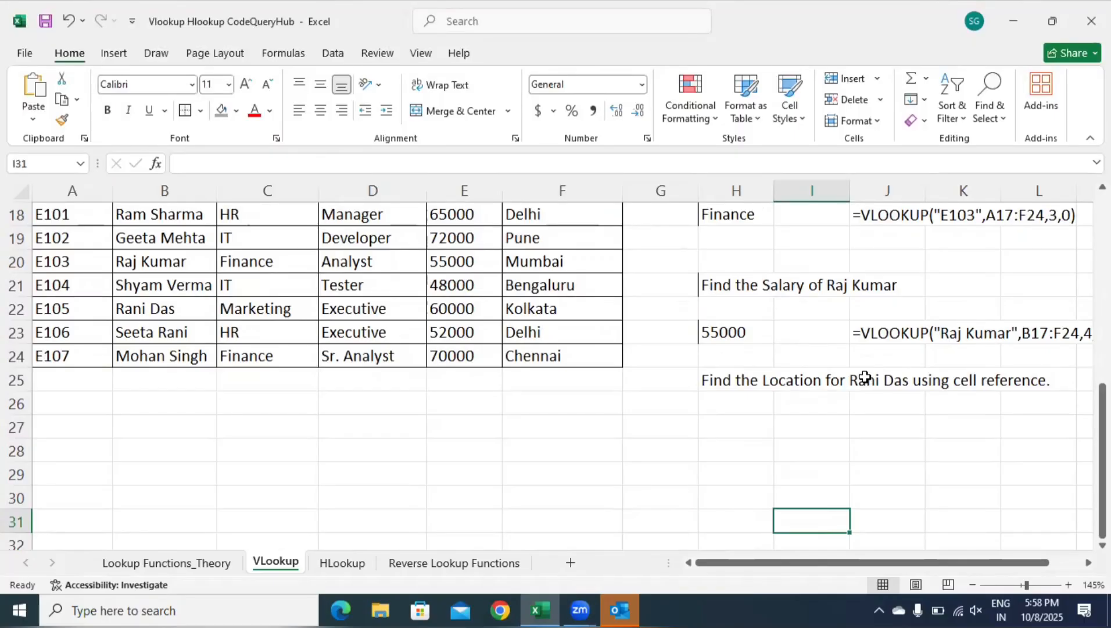
{"action": "key", "text": "Up"}
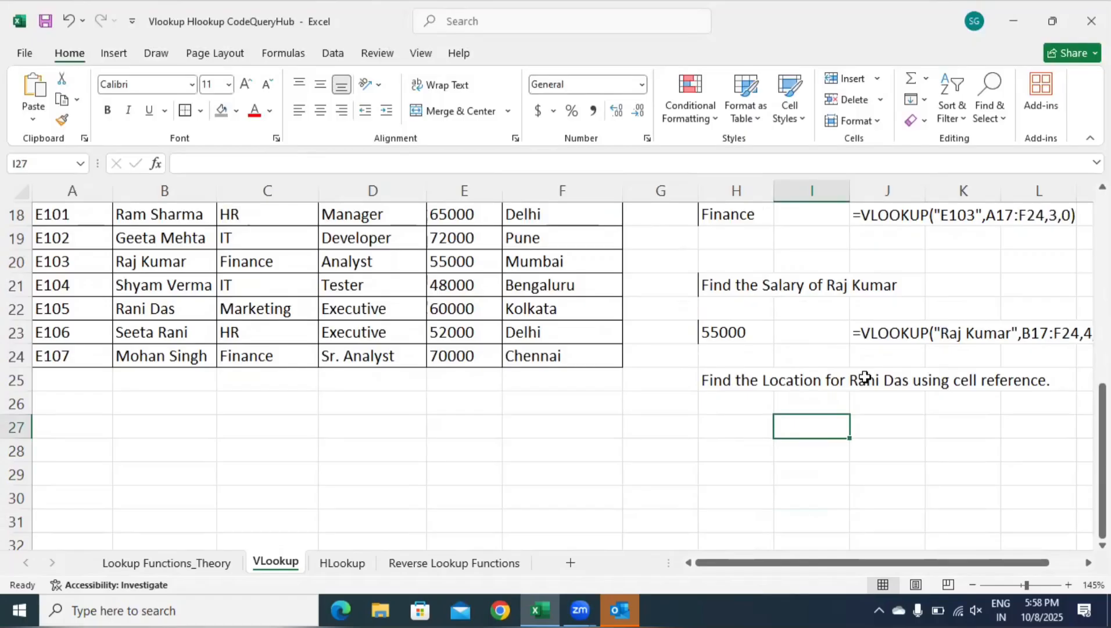
{"action": "key", "text": "Up"}
{"action": "key", "text": "Up"}
{"action": "key", "text": "Up"}
{"action": "key", "text": "Up"}
{"action": "key", "text": "Up"}
{"action": "key", "text": "Up"}
{"action": "key", "text": "Up"}
{"action": "key", "text": "Up"}
{"action": "key", "text": "Up"}
{"action": "key", "text": "Up"}
{"action": "key", "text": "Up"}
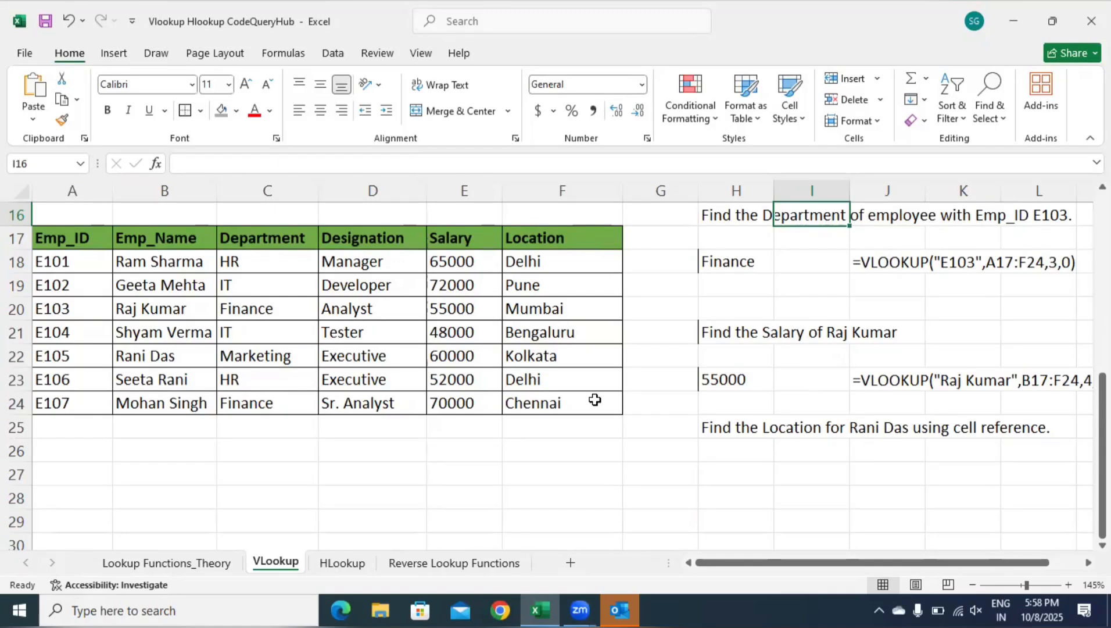
{"action": "left_click", "coordinate": [735, 497]}
{"action": "key", "text": "Down"}
{"action": "key", "text": "Down"}
{"action": "key", "text": "Down"}
{"action": "key", "text": "Up"}
{"action": "key", "text": "Up"}
{"action": "key", "text": "Up"}
{"action": "key", "text": "Up"}
{"action": "key", "text": "Down"}
{"action": "key", "text": "Down"}
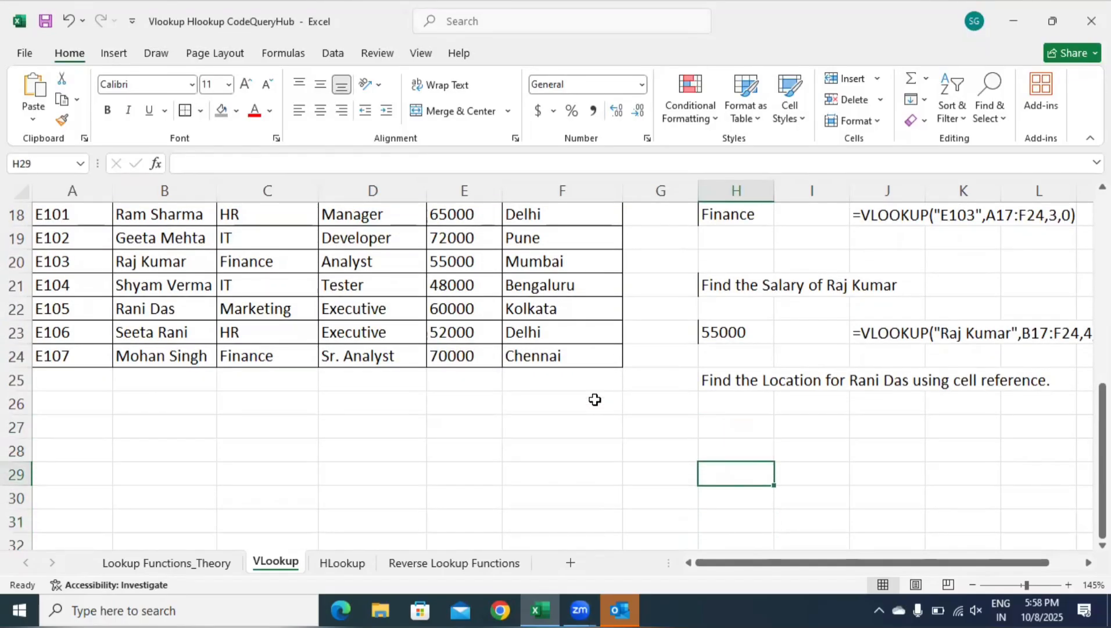
Enter the location task's employee name in J27 as the lookup cell and apply All Borders to J27:K27
{"action": "left_click", "coordinate": [860, 424]}
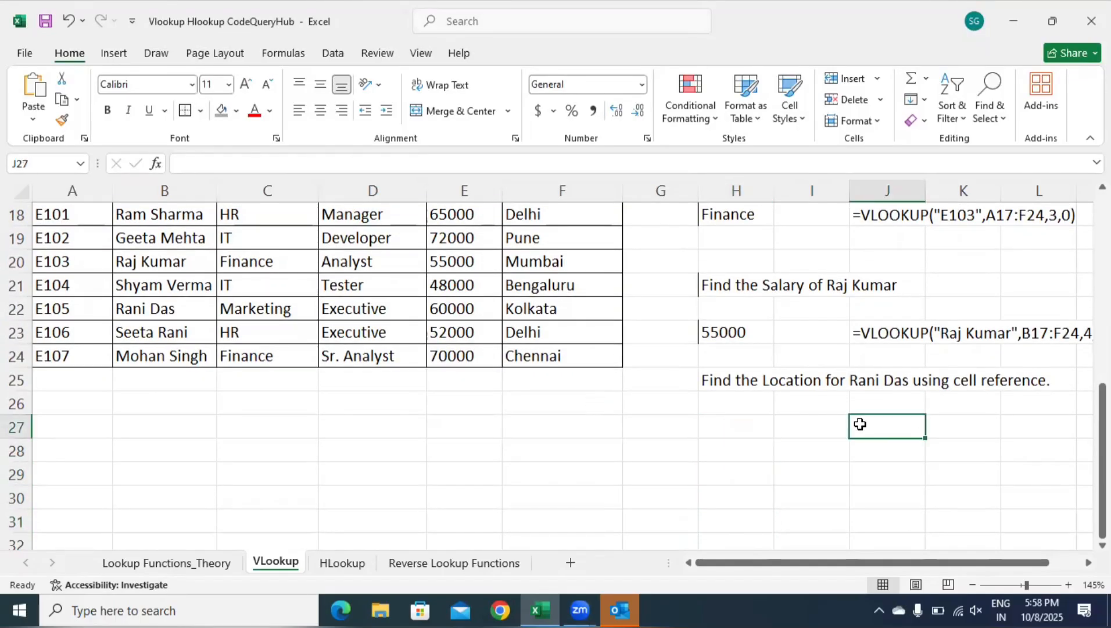
{"action": "type", "text": "Rani Das"}
{"action": "key", "text": "Return"}
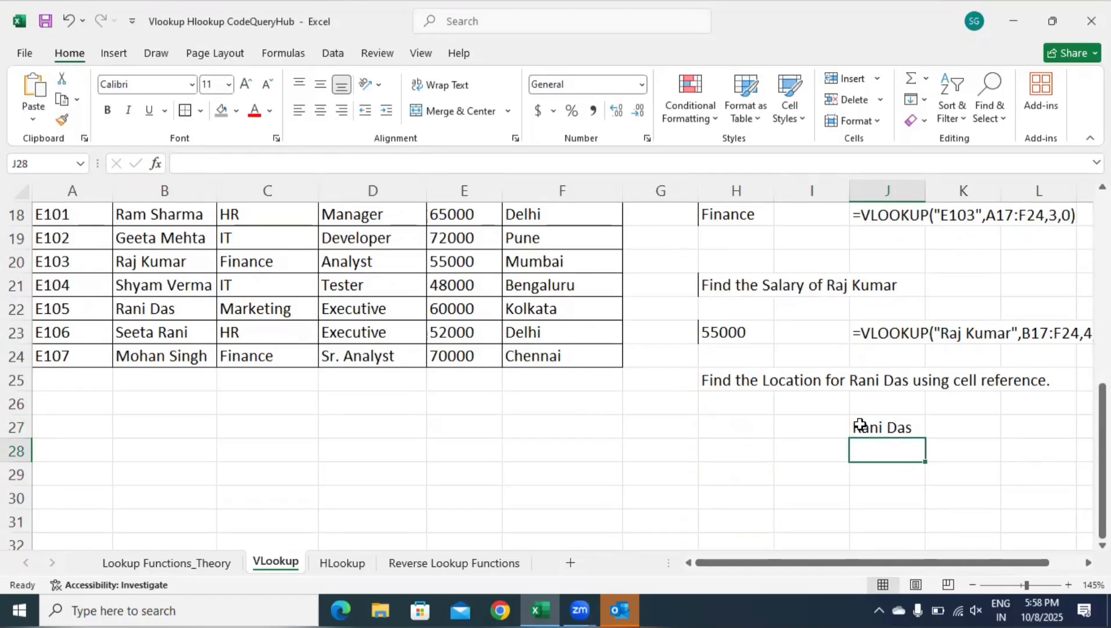
{"action": "left_click", "coordinate": [879, 426]}
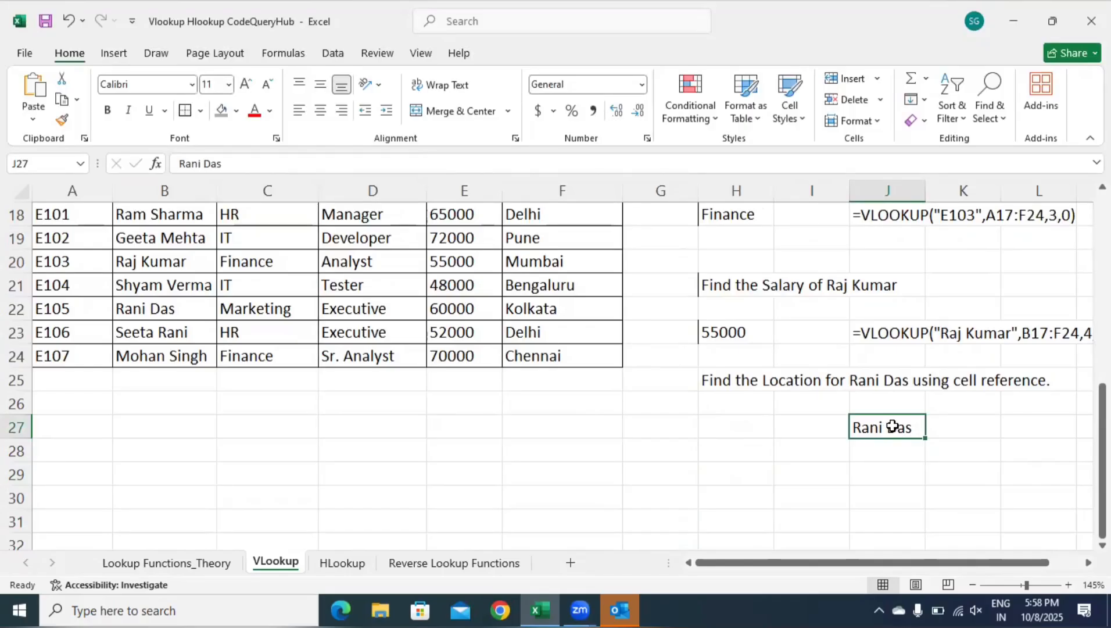
{"action": "key", "text": "shift+Right"}
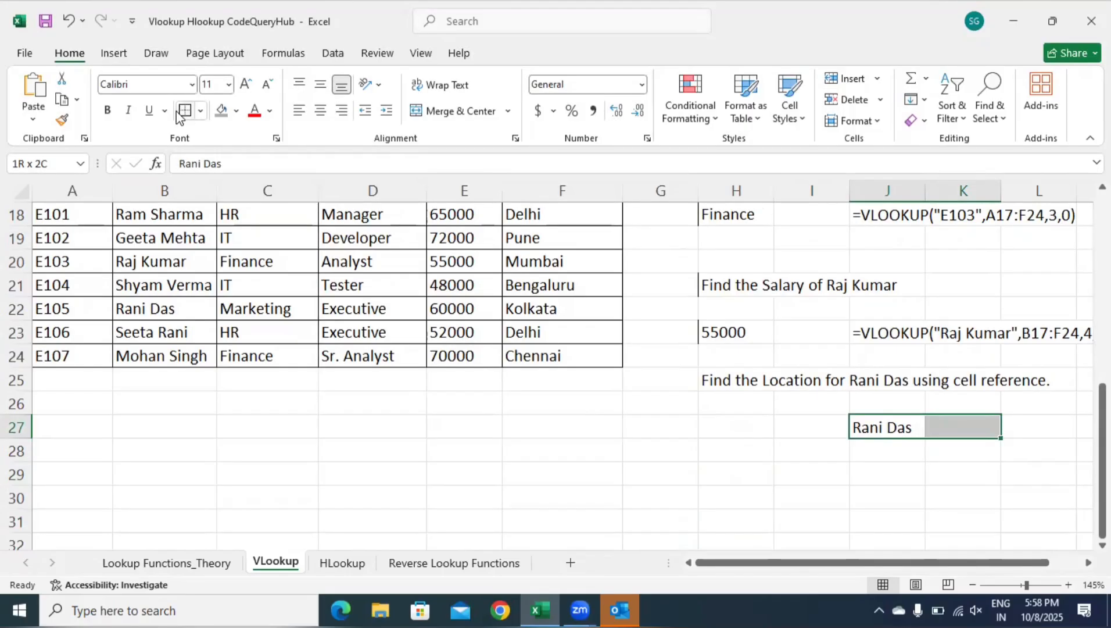
{"action": "left_click", "coordinate": [198, 112]}
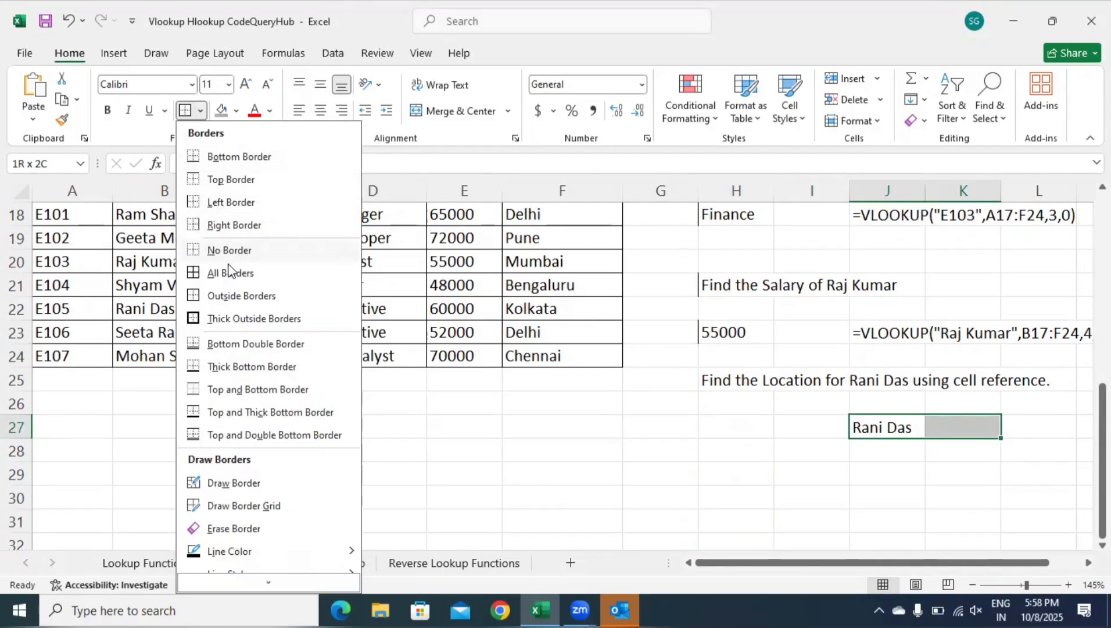
{"action": "left_click", "coordinate": [231, 279]}
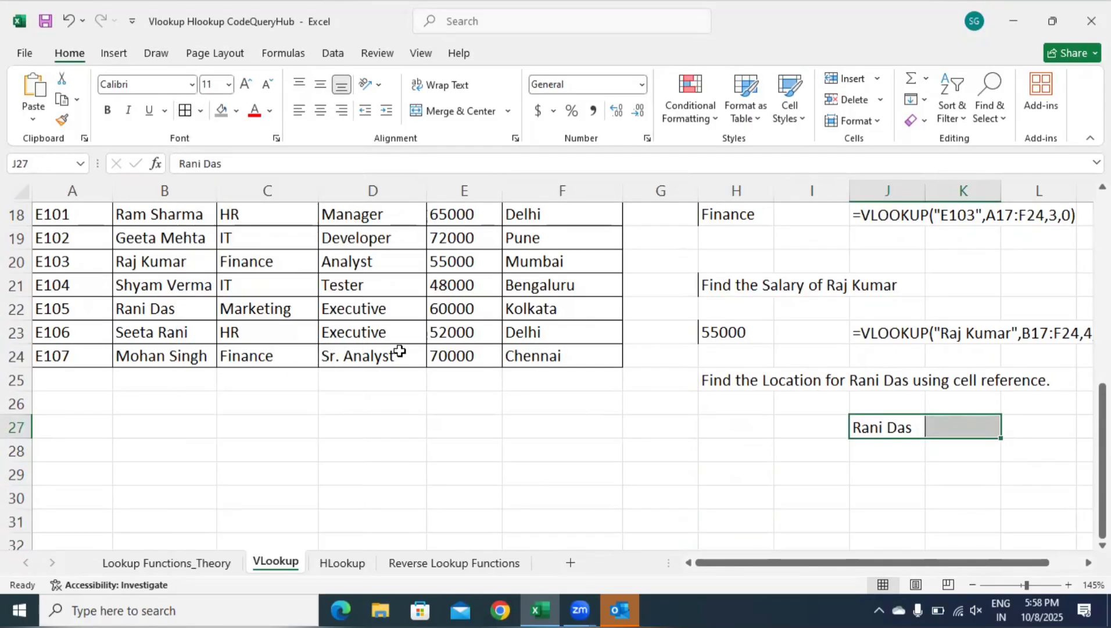
{"action": "left_click", "coordinate": [943, 444]}
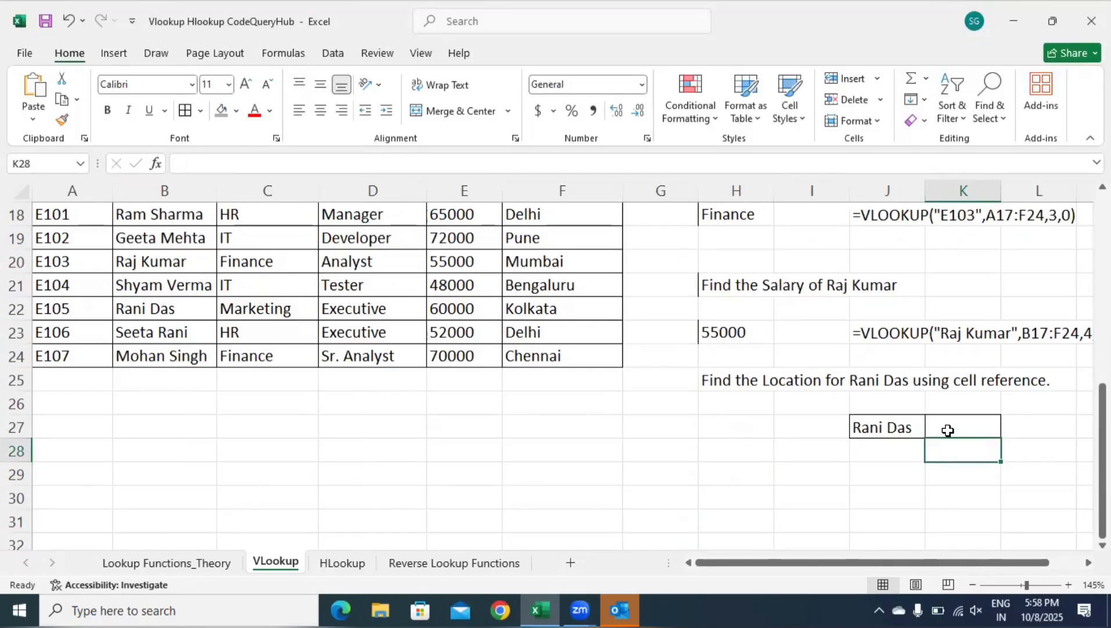
In K27, enter the formula =VLOOKUP(J27,B17:F24,5,0) to return the location for the employee named in J27
{"action": "left_click", "coordinate": [886, 428]}
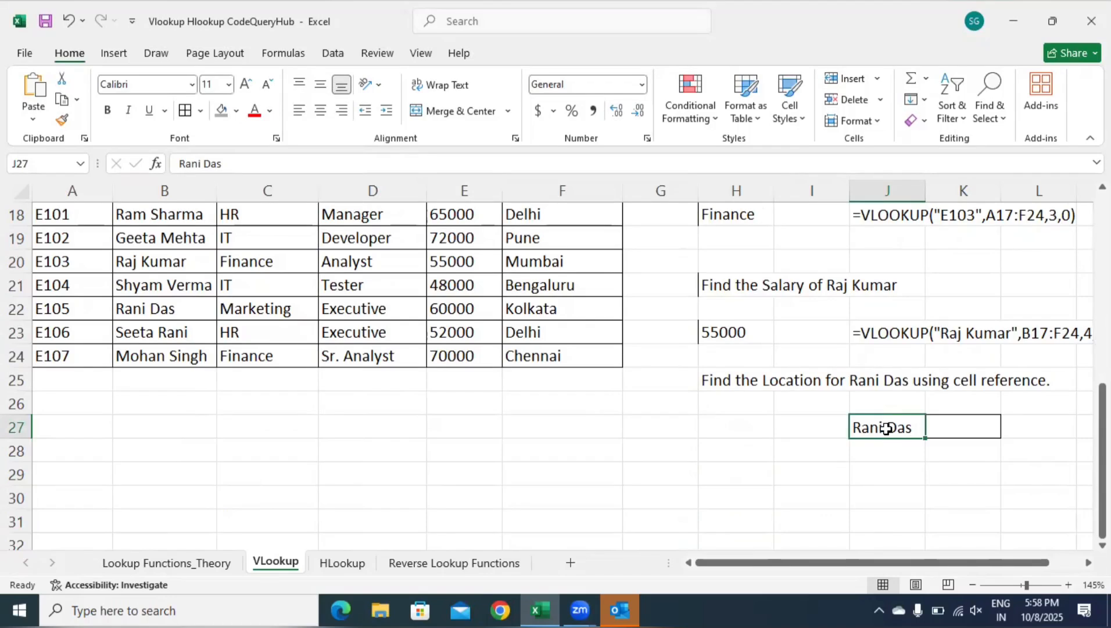
{"action": "key", "text": "Up"}
{"action": "key", "text": "Up"}
{"action": "key", "text": "Up"}
{"action": "key", "text": "Up"}
{"action": "key", "text": "Up"}
{"action": "key", "text": "Up"}
{"action": "key", "text": "Up"}
{"action": "key", "text": "Up"}
{"action": "key", "text": "Up"}
{"action": "key", "text": "Up"}
{"action": "key", "text": "Up"}
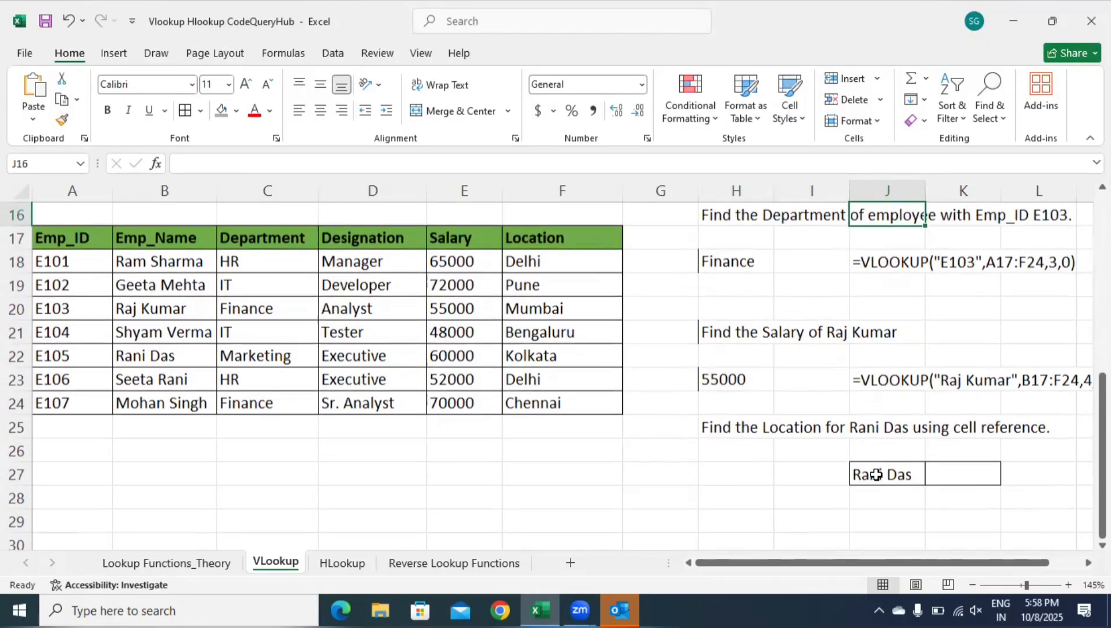
{"action": "left_click", "coordinate": [956, 476]}
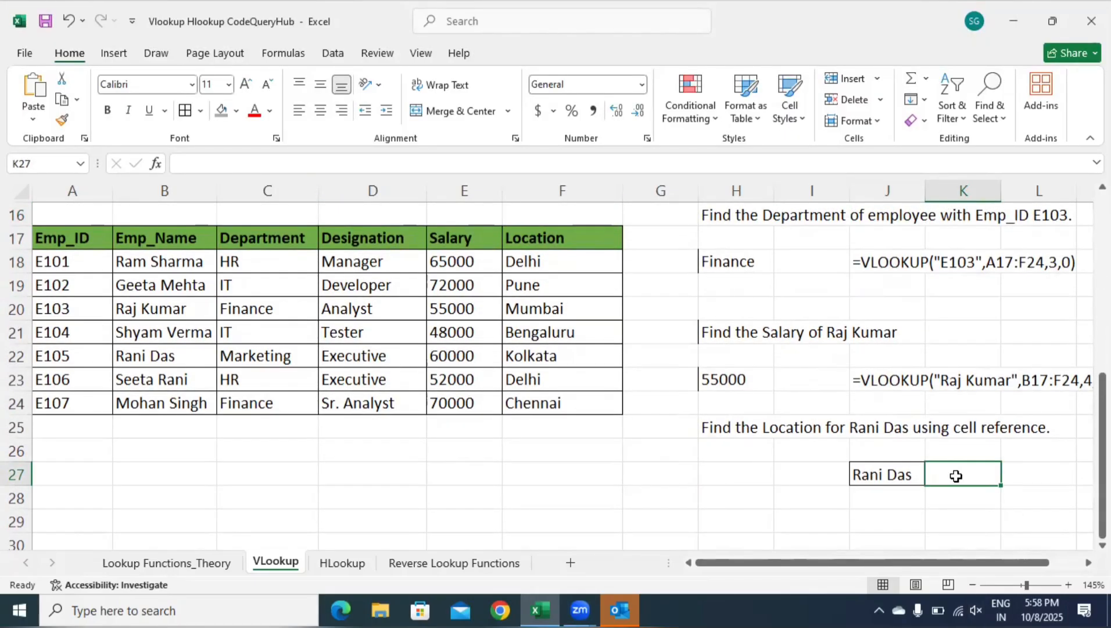
{"action": "left_click", "coordinate": [889, 475]}
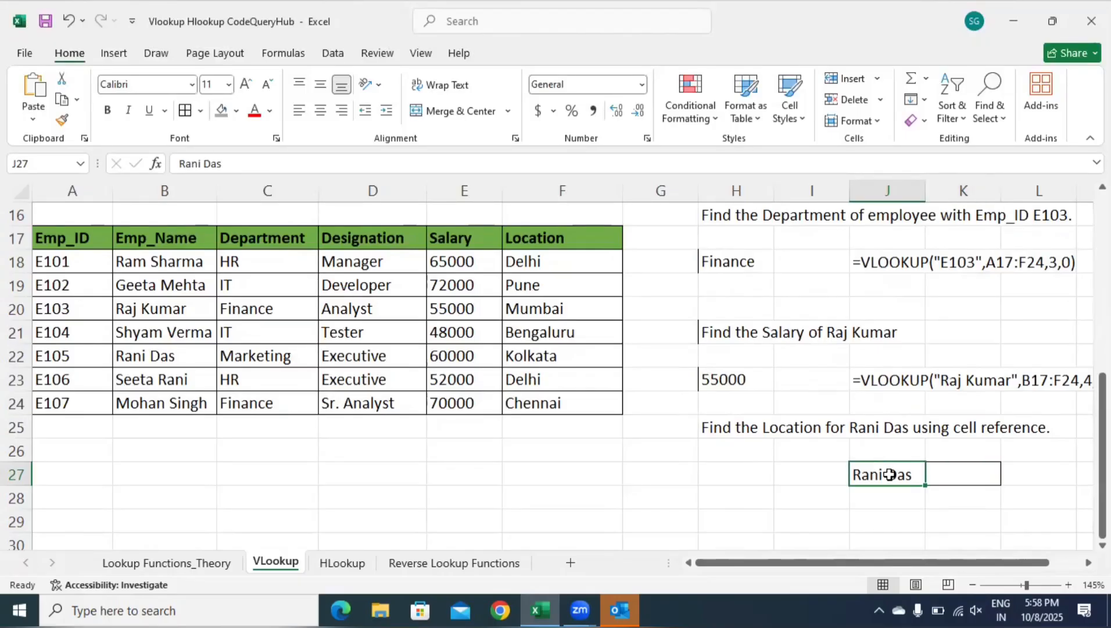
{"action": "left_click", "coordinate": [951, 476]}
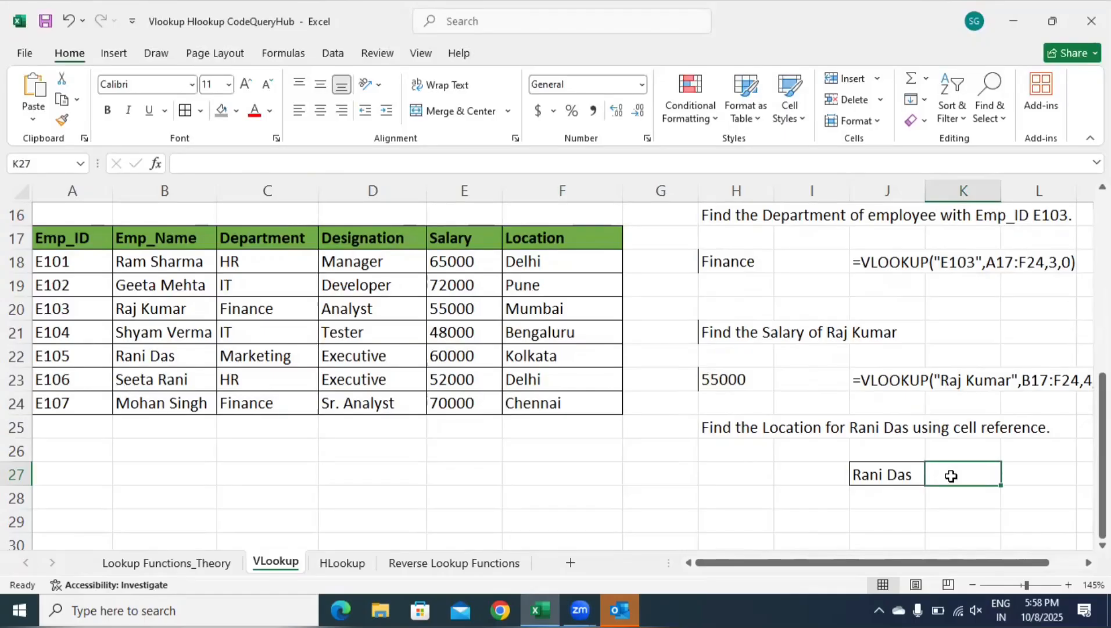
{"action": "type", "text": "=vl"}
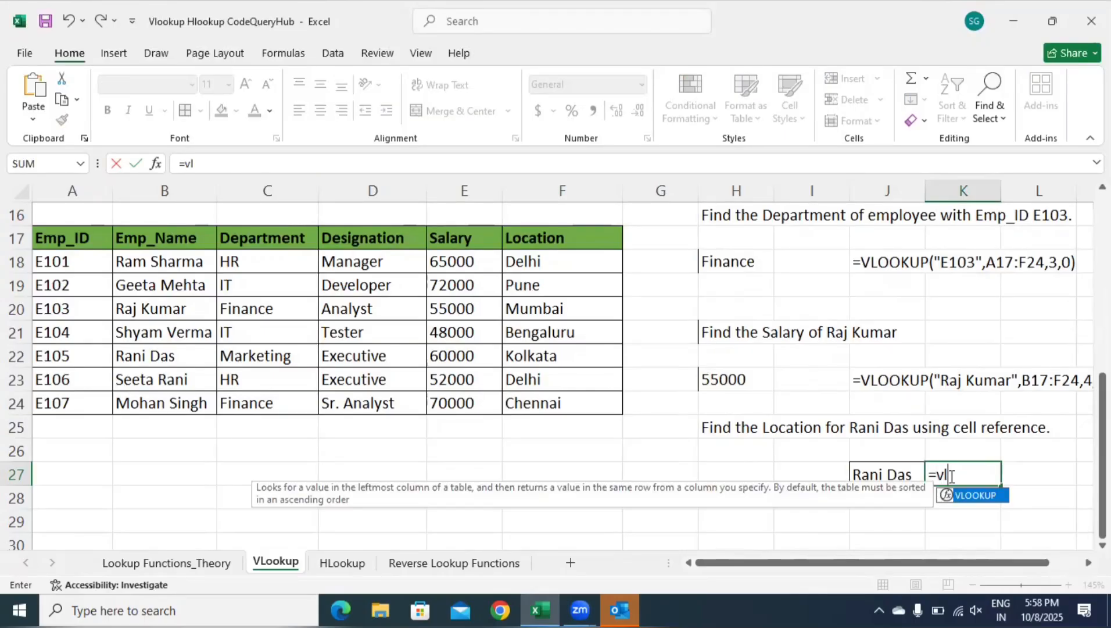
{"action": "type", "text": "ookup("}
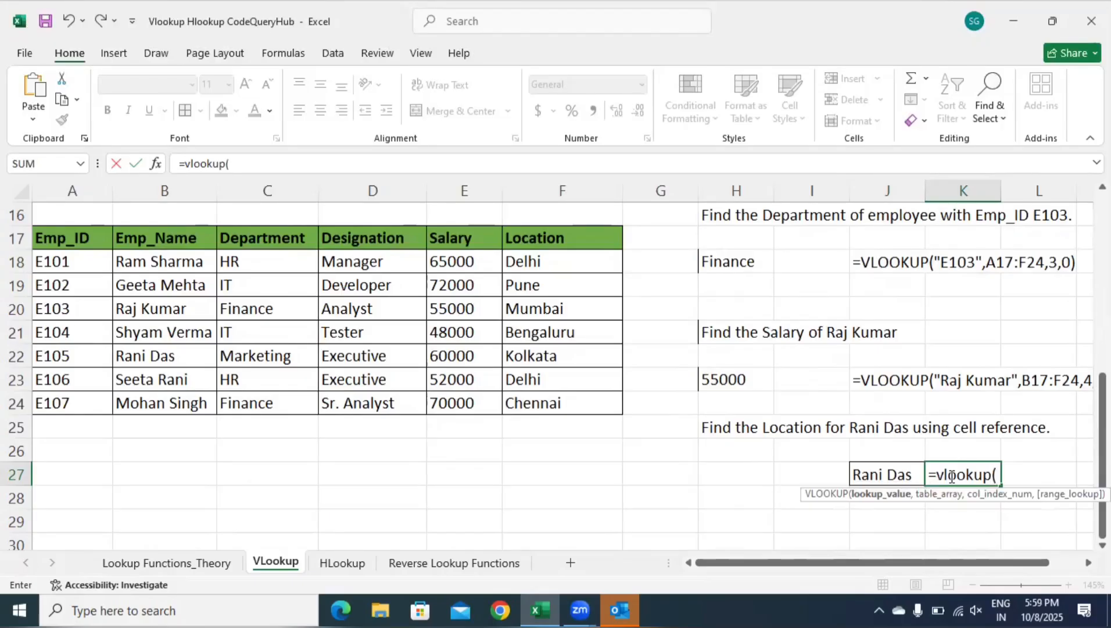
{"action": "left_click", "coordinate": [893, 474]}
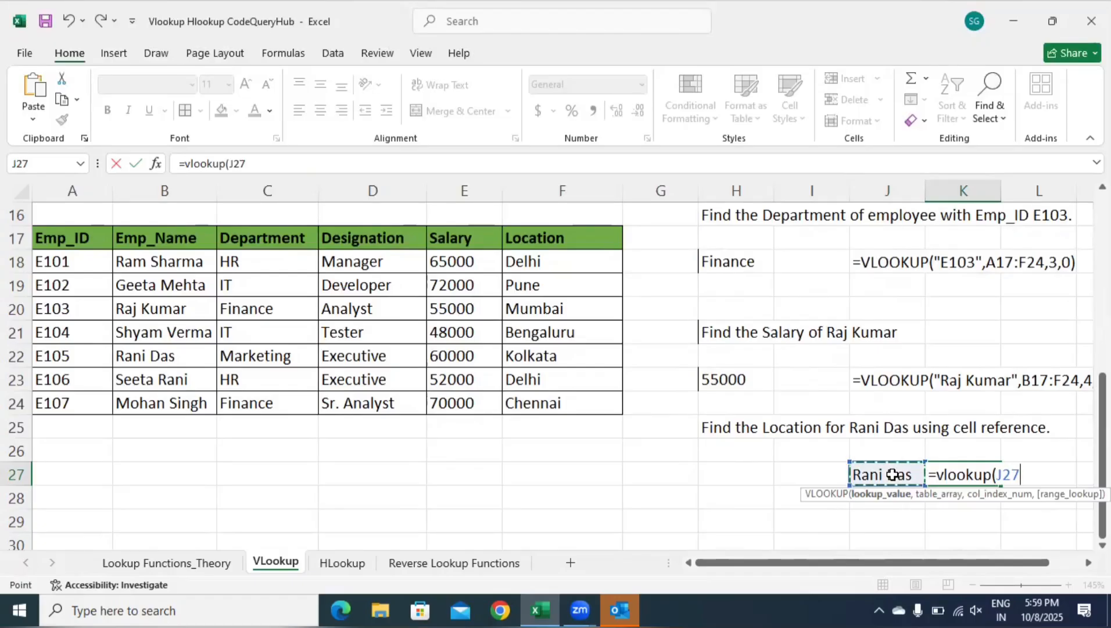
{"action": "type", "text": ","}
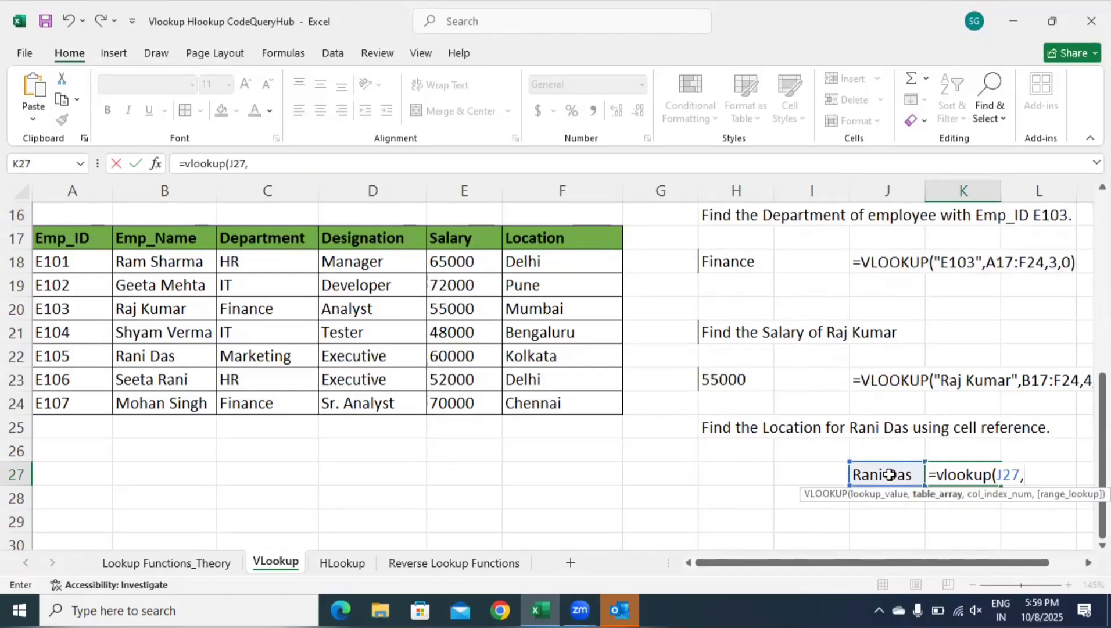
{"action": "left_click", "coordinate": [173, 238]}
{"action": "left_click_drag", "start_coordinate": [176, 243], "coordinate": [556, 397]}
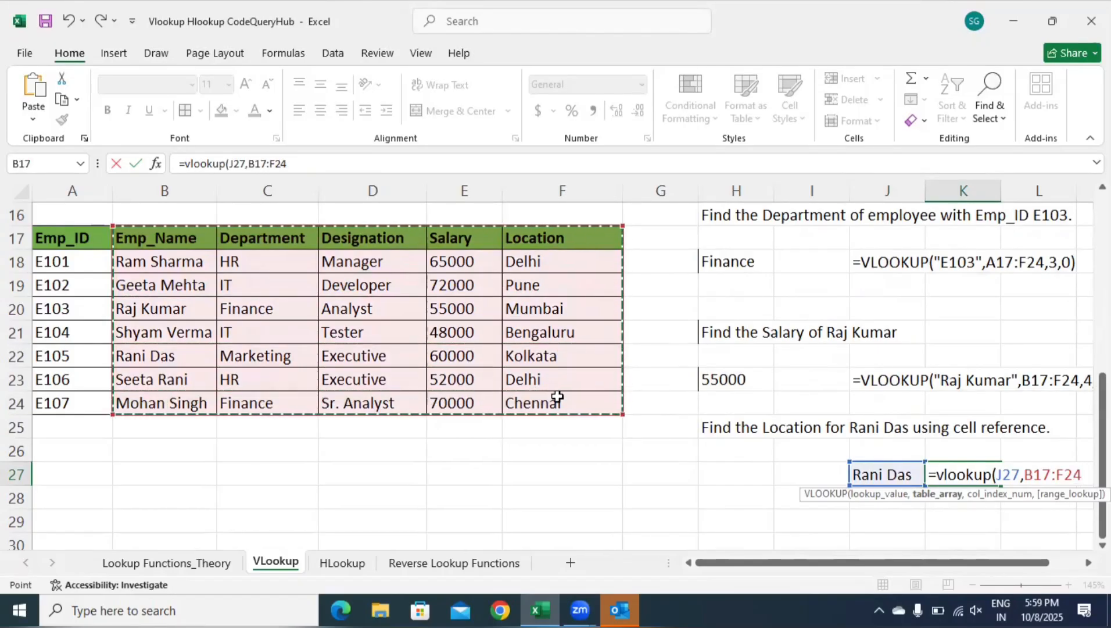
{"action": "type", "text": ","}
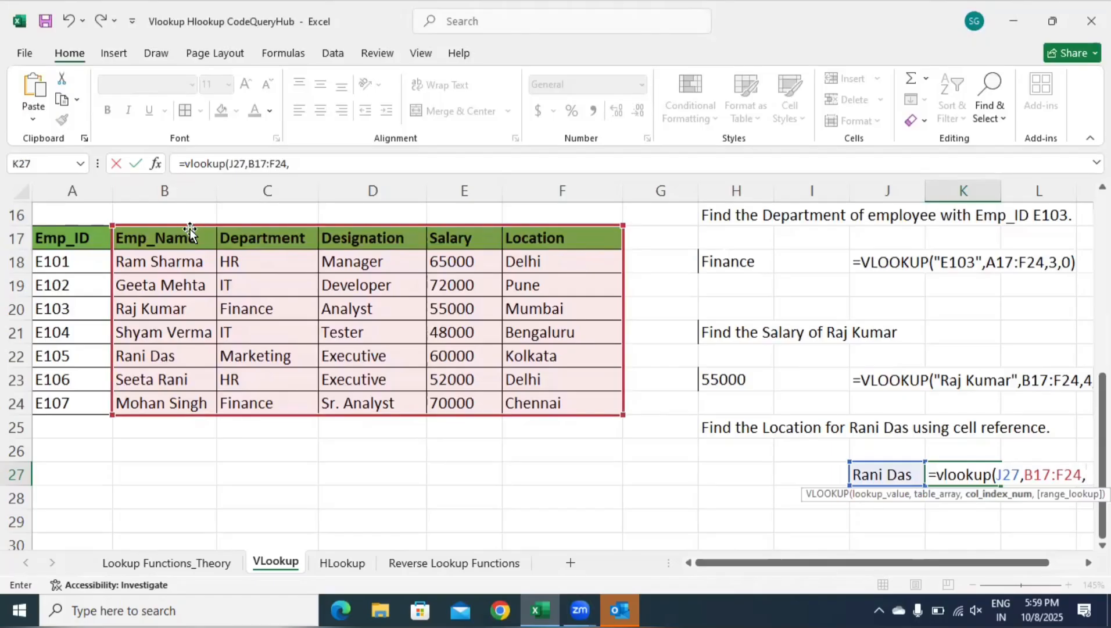
{"action": "type", "text": "5"}
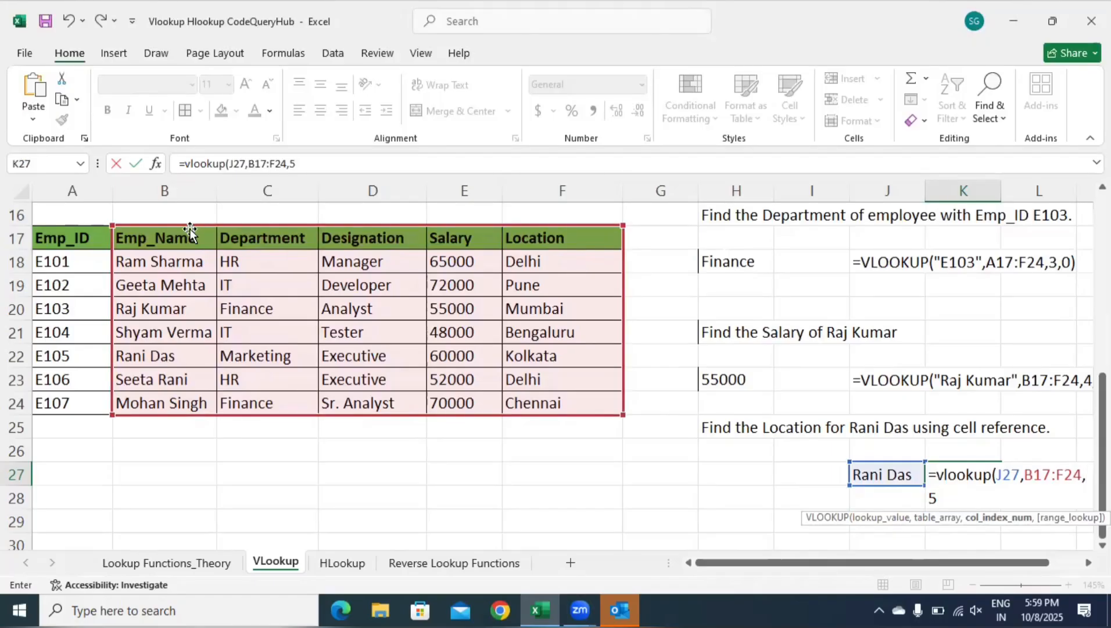
{"action": "type", "text": ",0)"}
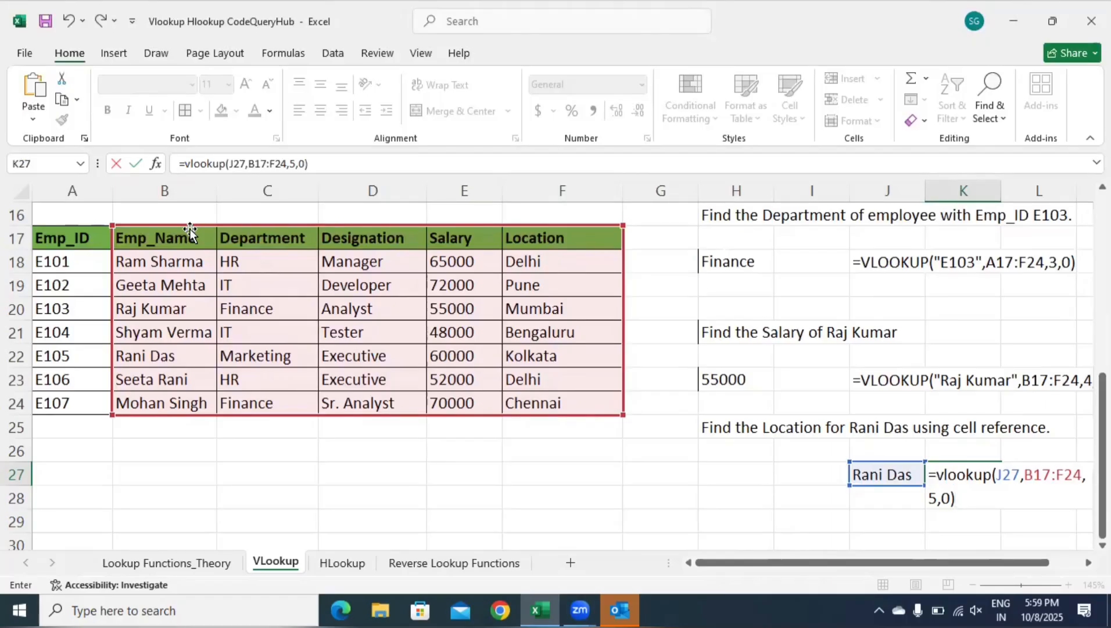
{"action": "key", "text": "Return"}
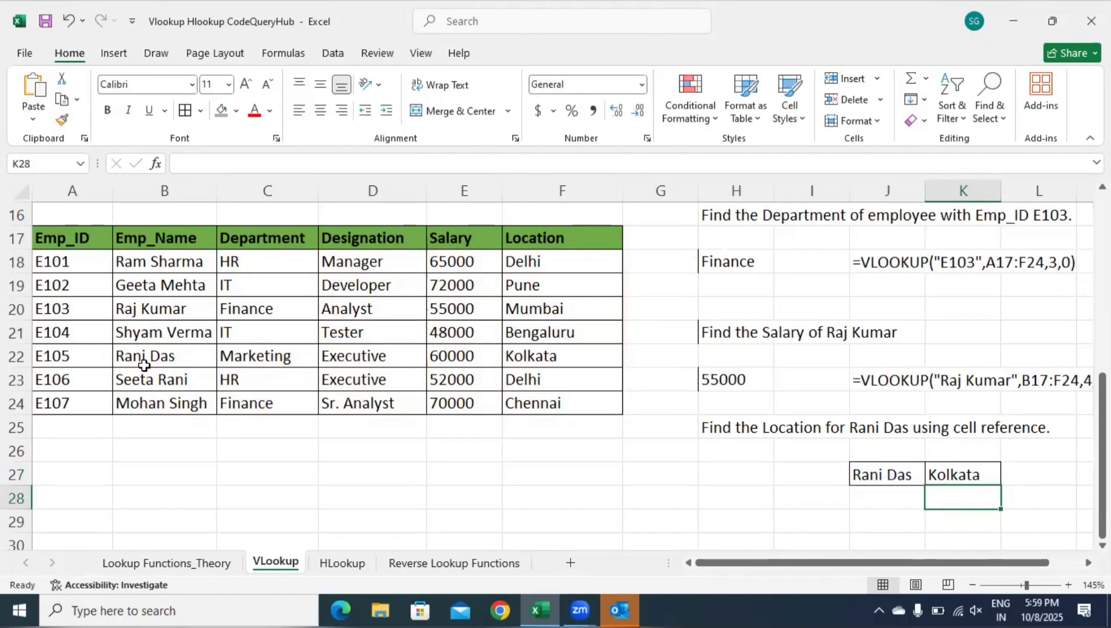
Compare the employee's record in row 22 of the table with the location result in K27
{"action": "left_click", "coordinate": [151, 364]}
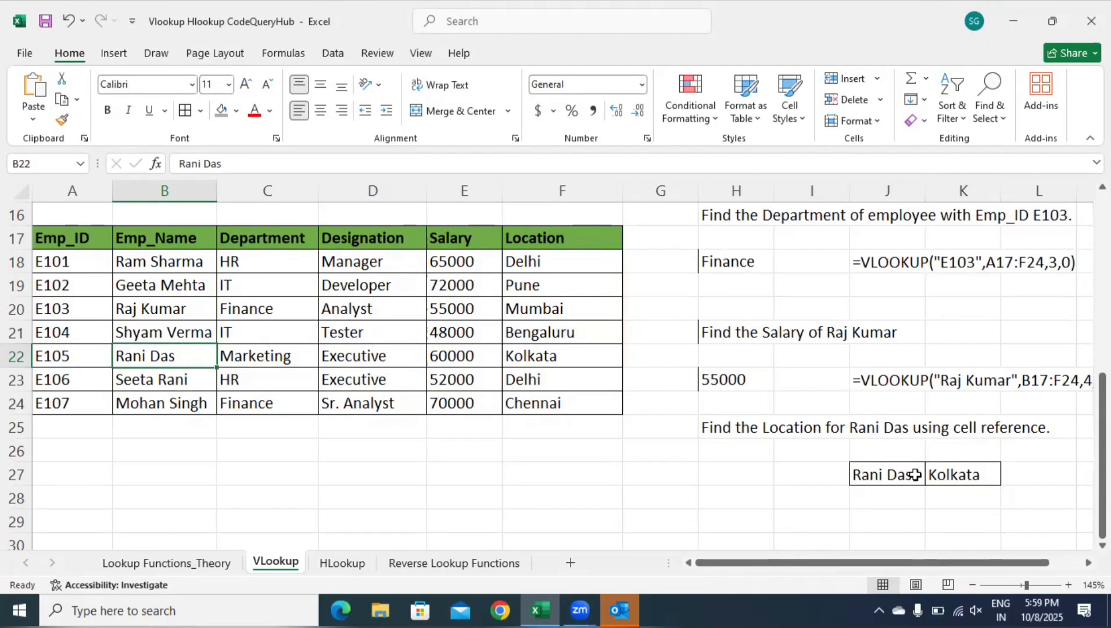
{"action": "left_click", "coordinate": [970, 470]}
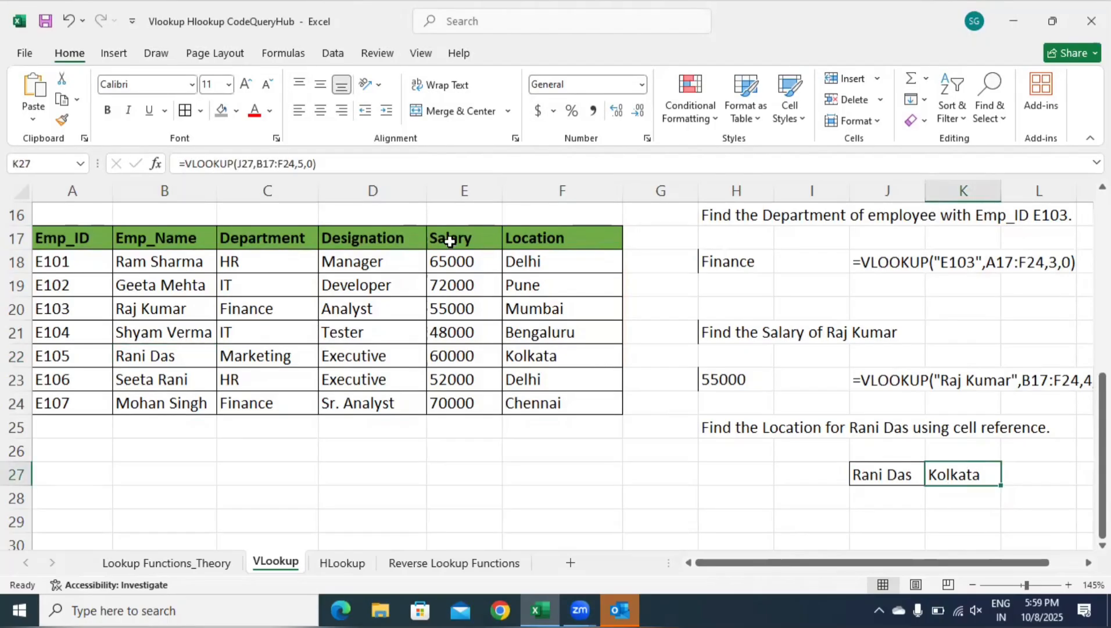
{"action": "left_click", "coordinate": [367, 166]}
{"action": "key", "text": "ctrl+a"}
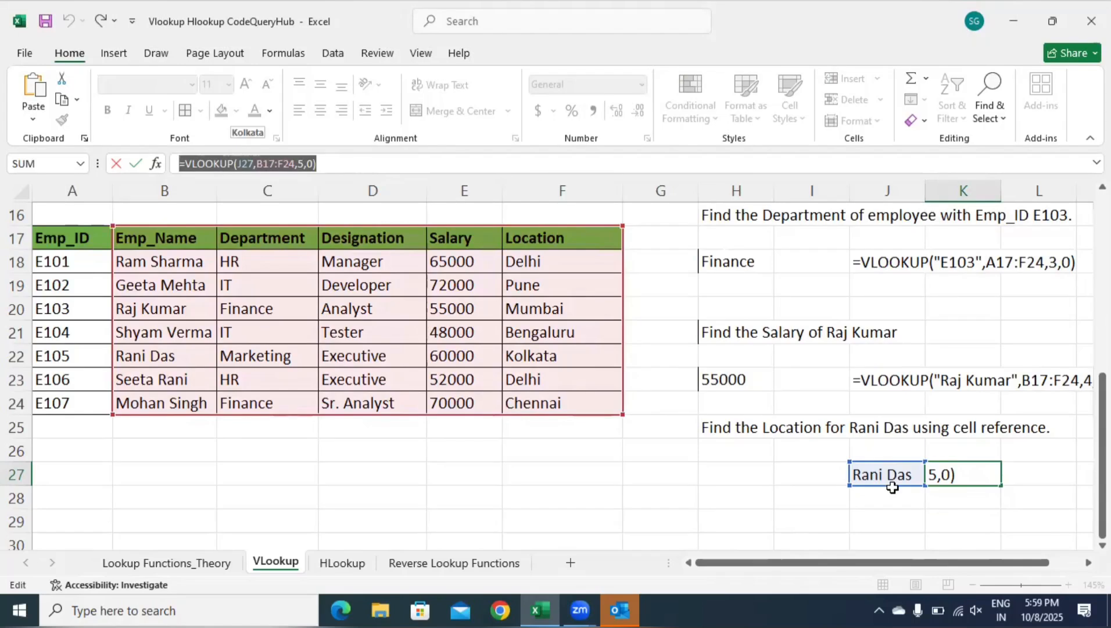
{"action": "type", "text": "="}
{"action": "left_click", "coordinate": [887, 515]}
{"action": "key", "text": "ctrl+z"}
{"action": "key", "text": "ctrl+z"}
Copy the location formula's text from K27 and place it as visible text, prefixed with an apostrophe, in J29
{"action": "left_click_drag", "start_coordinate": [370, 173], "coordinate": [119, 141]}
{"action": "key", "text": "ctrl+c"}
{"action": "left_click", "coordinate": [330, 163]}
{"action": "key", "text": "Return"}
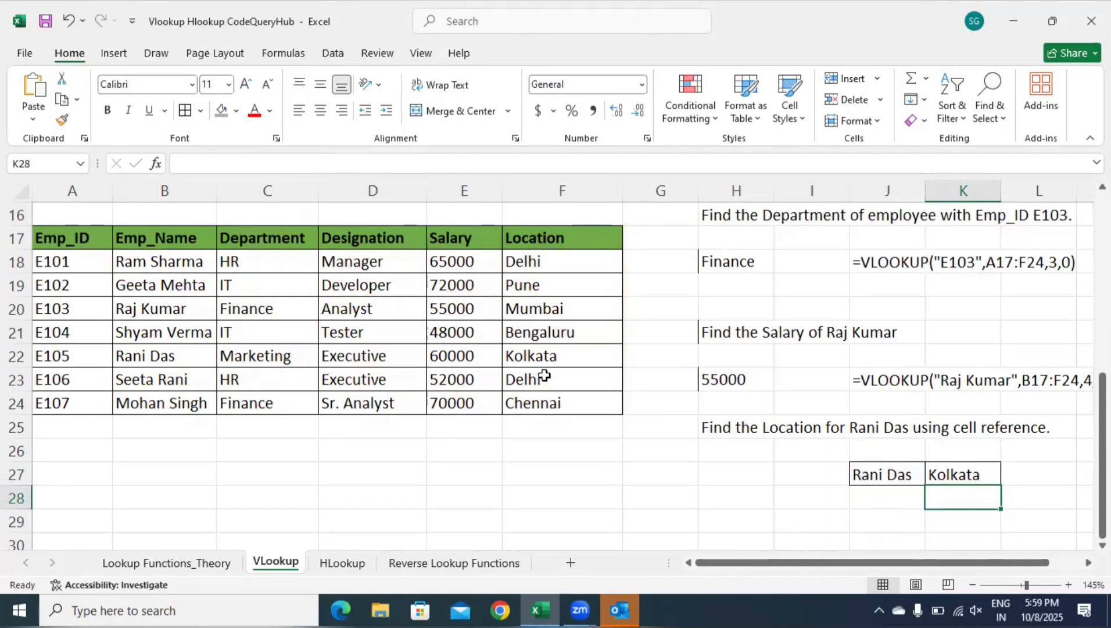
{"action": "left_click", "coordinate": [872, 514]}
{"action": "type", "text": "'"}
{"action": "key", "text": "ctrl+v"}
{"action": "key", "text": "Return"}
{"action": "key", "text": "Down"}
{"action": "key", "text": "Left"}
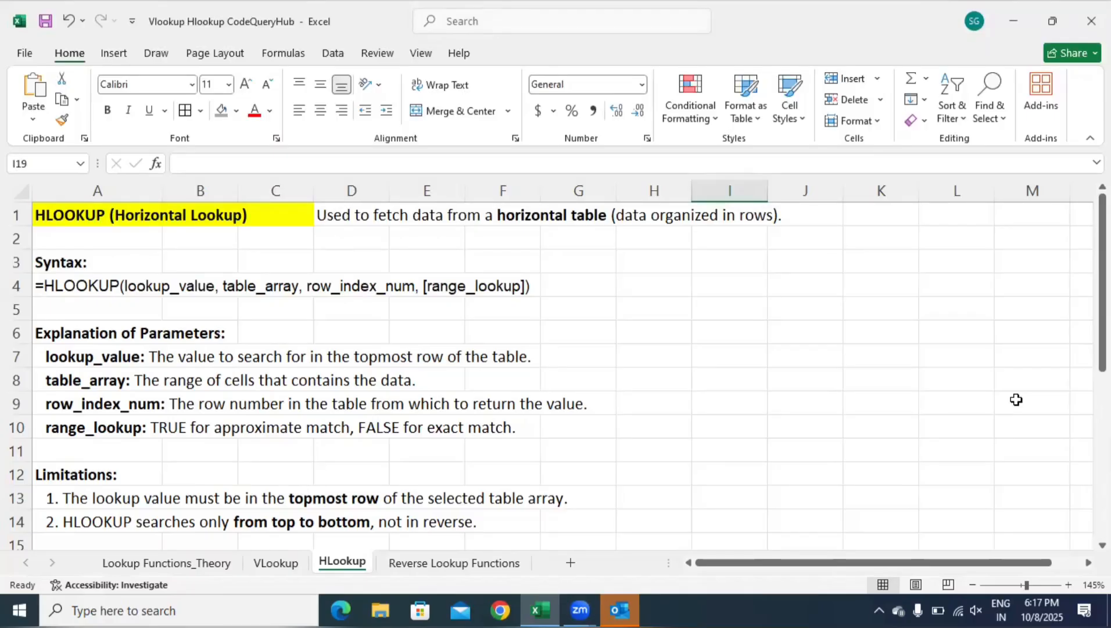
Review the HLOOKUP syntax, parameters and limitations, then the monthly product sales table and the lookup tasks beside it
{"action": "left_click", "coordinate": [793, 442]}
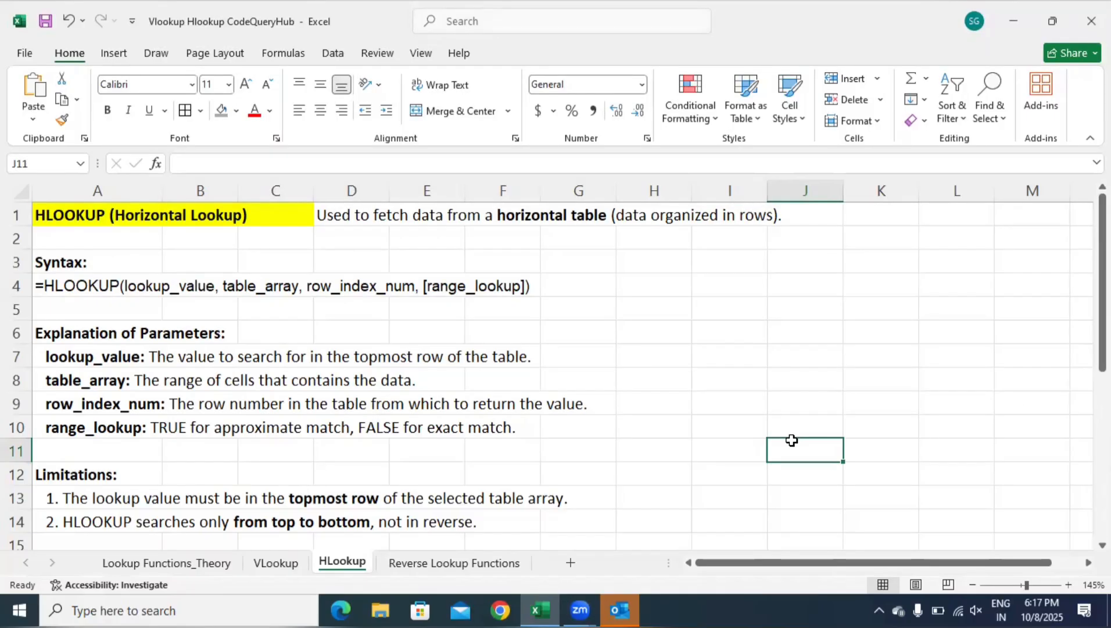
{"action": "key", "text": "Return"}
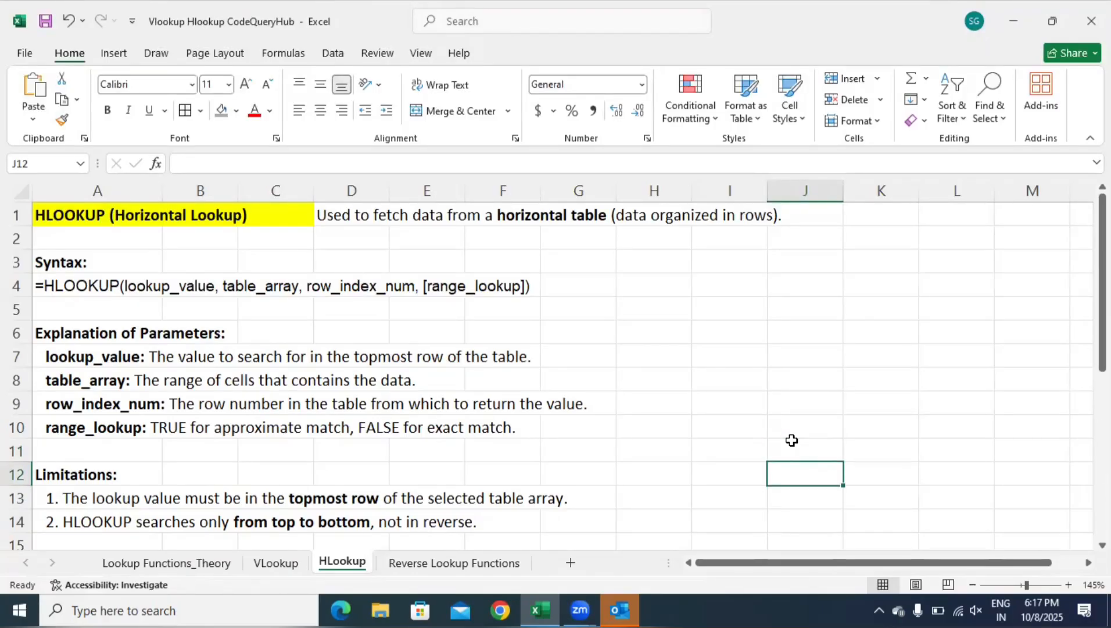
{"action": "key", "text": "Return"}
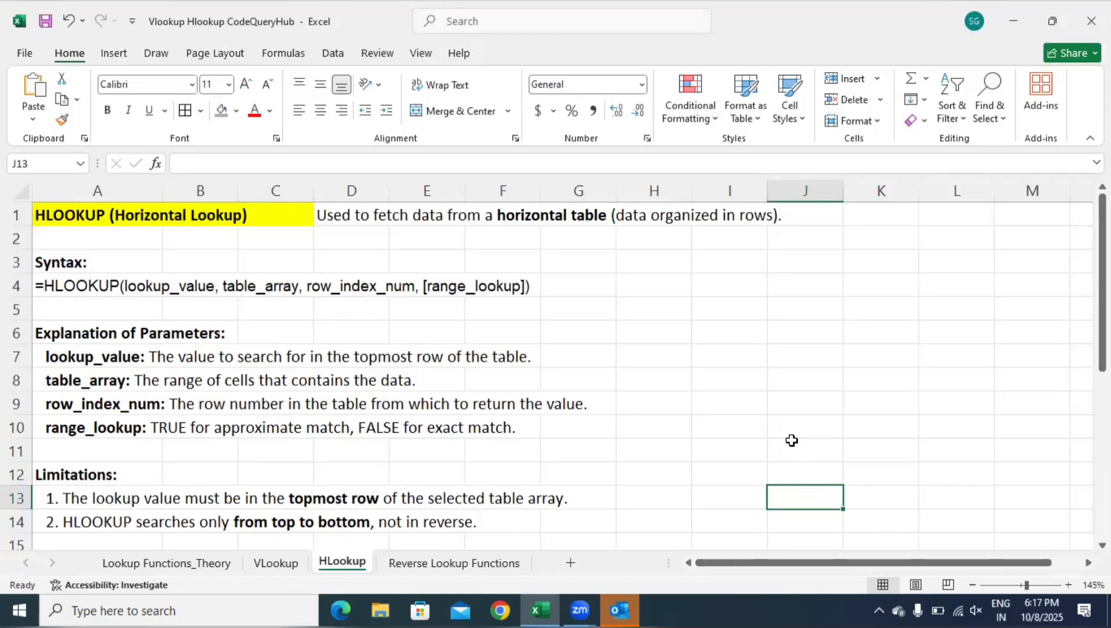
{"action": "key", "text": "Return"}
{"action": "key", "text": "Return"}
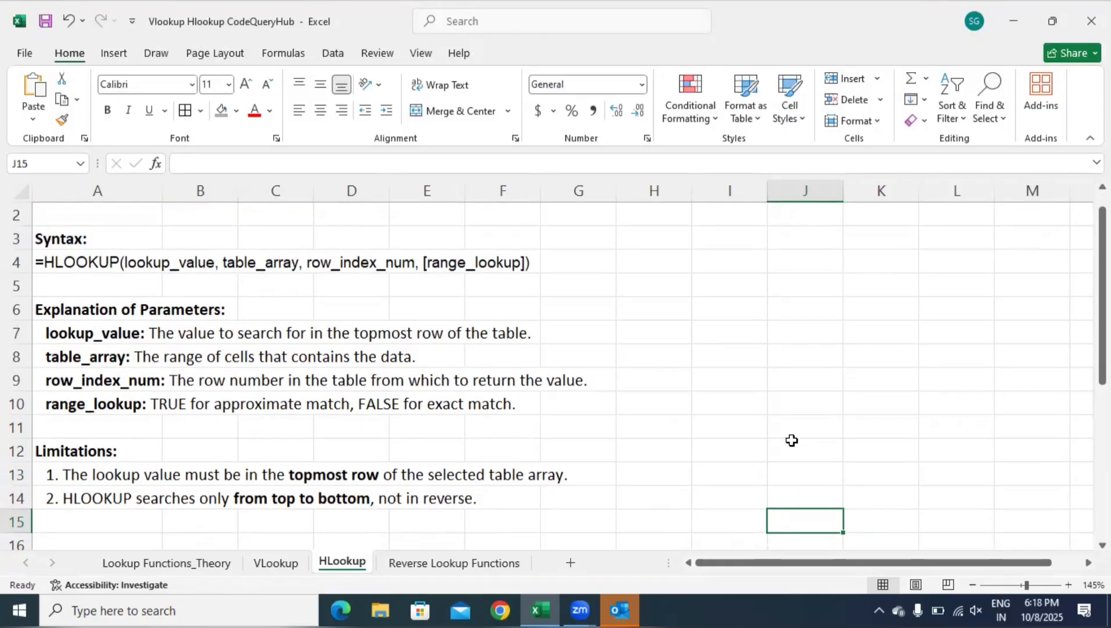
{"action": "key", "text": "Return"}
{"action": "key", "text": "Return"}
{"action": "key", "text": "Return"}
{"action": "key", "text": "Return"}
{"action": "key", "text": "Return"}
{"action": "key", "text": "Return"}
{"action": "key", "text": "Return"}
{"action": "key", "text": "Return"}
{"action": "key", "text": "Return"}
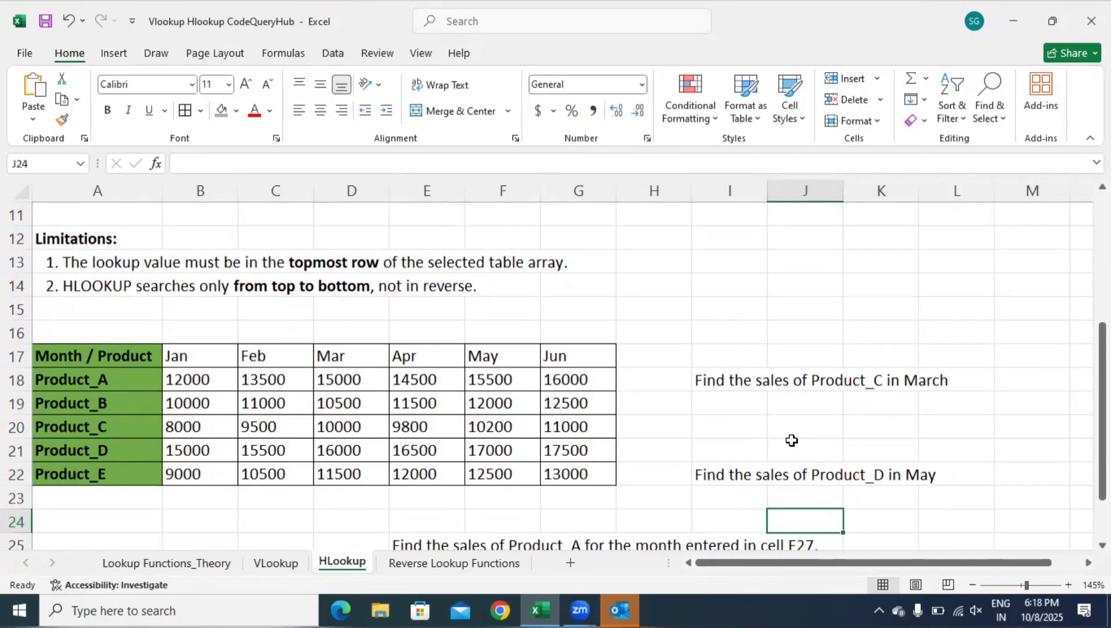
{"action": "left_click", "coordinate": [674, 351]}
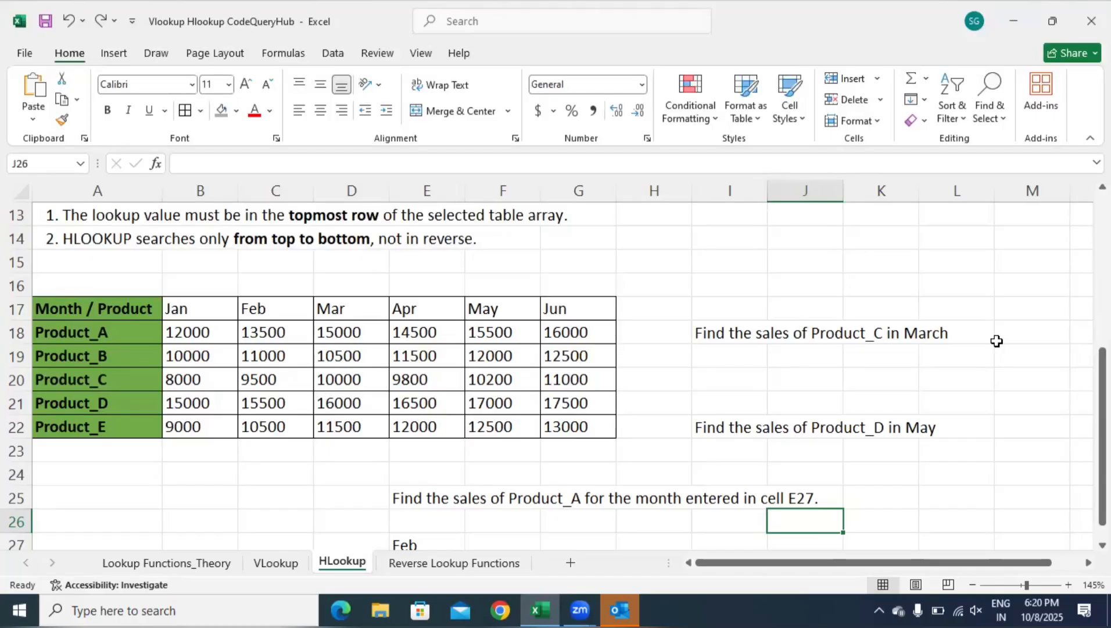
In I20, enter the formula =HLOOKUP("Mar",A17:G22,4,0) to return Product_C's sales for March
{"action": "left_click", "coordinate": [762, 377]}
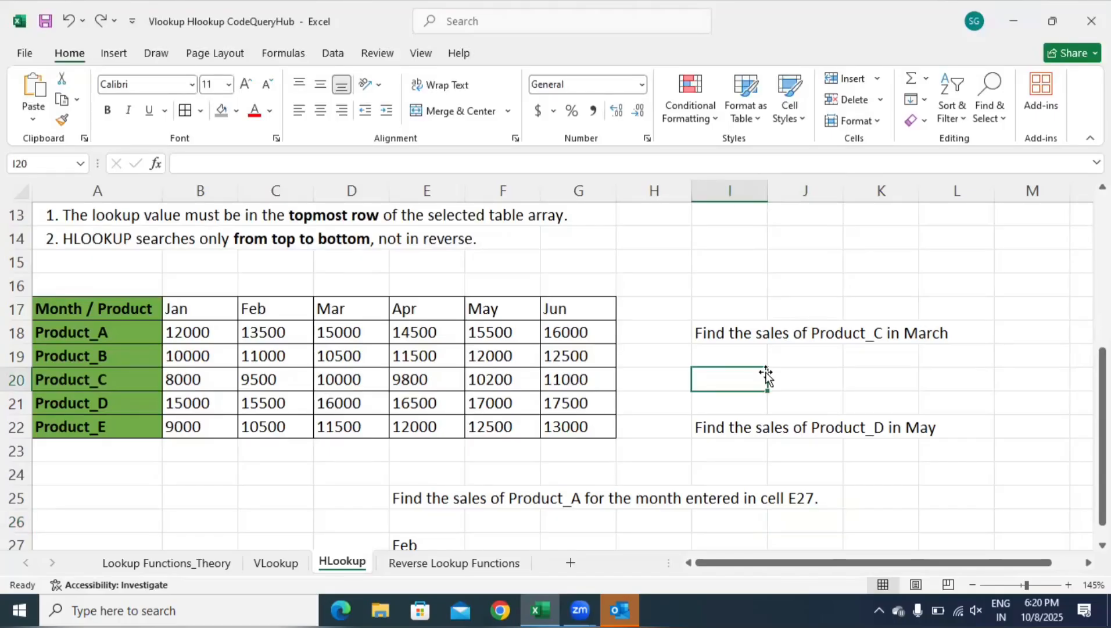
{"action": "type", "text": "=h"}
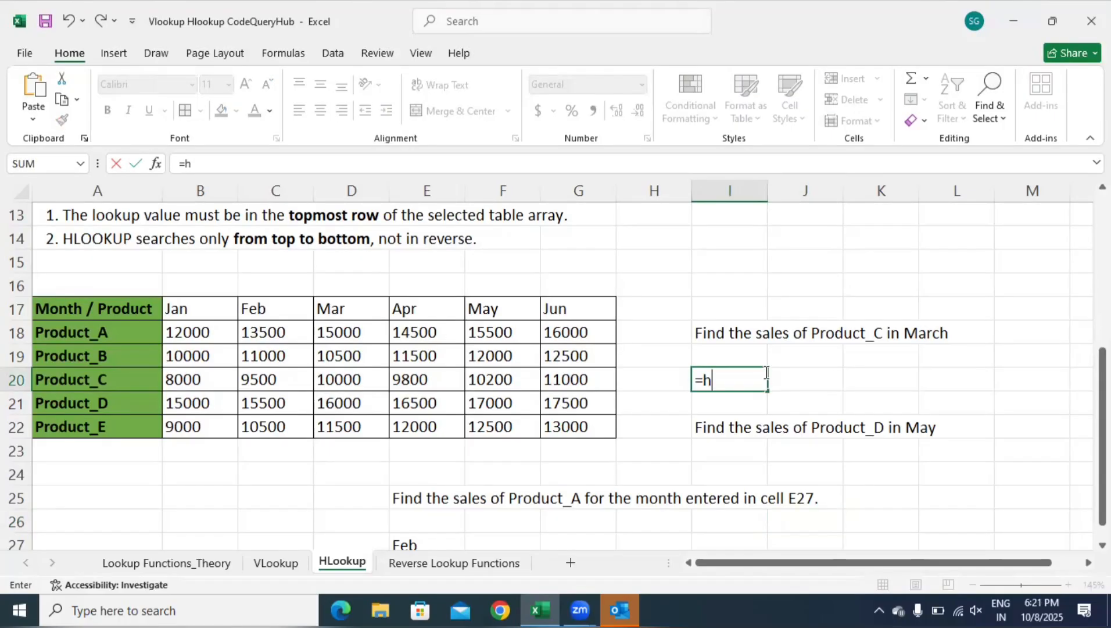
{"action": "type", "text": "lookup"}
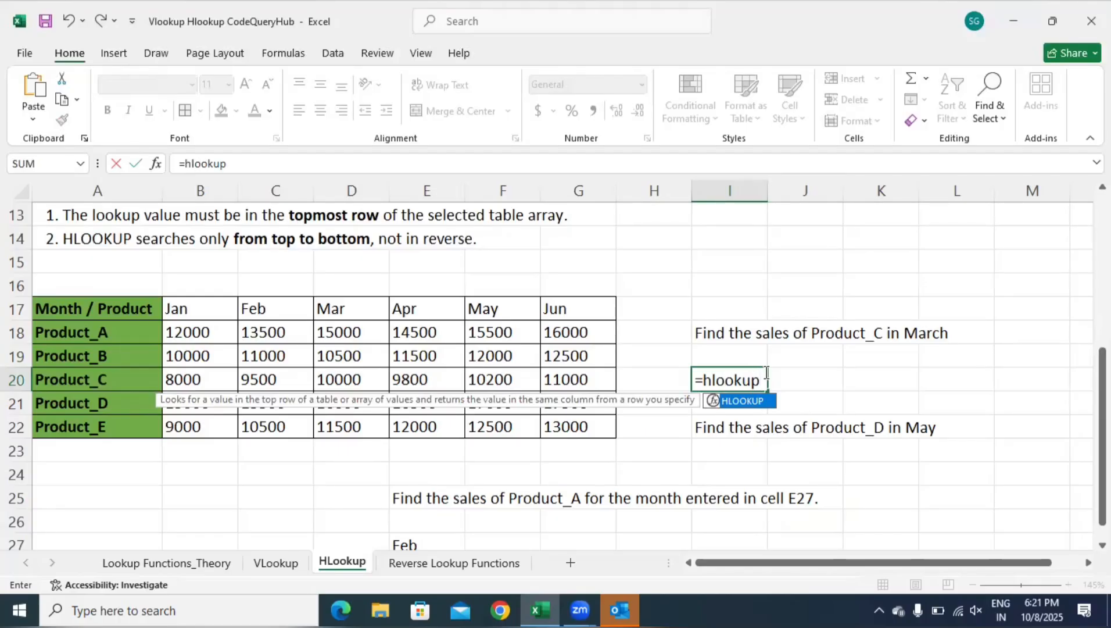
{"action": "type", "text": "(\""}
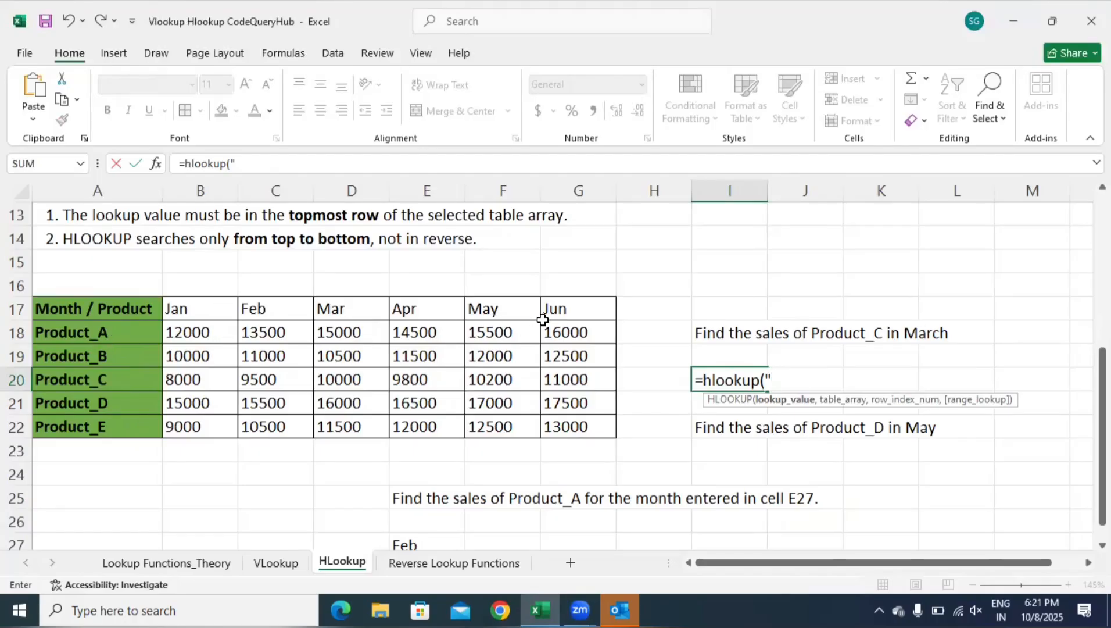
{"action": "type", "text": "Mar\","}
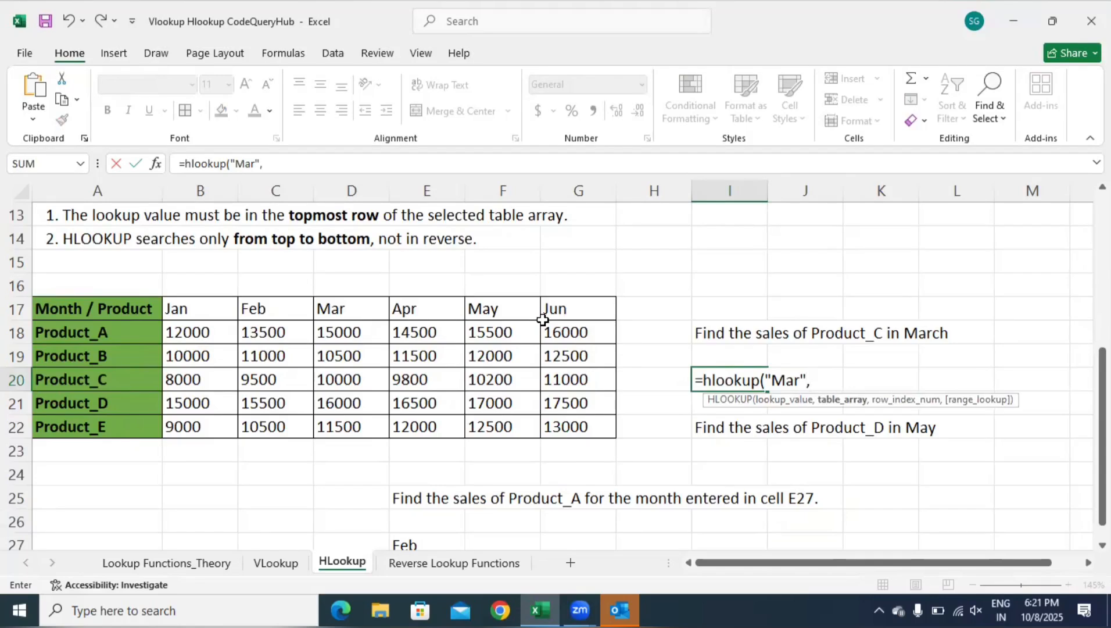
{"action": "left_click_drag", "start_coordinate": [120, 313], "coordinate": [570, 422]}
{"action": "type", "text": ","}
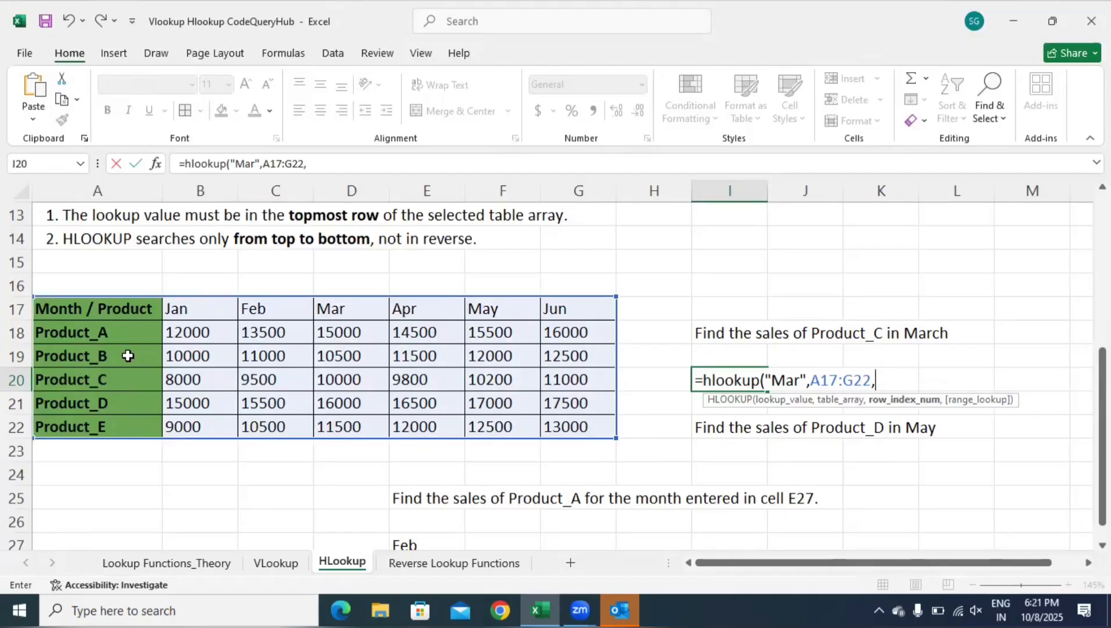
{"action": "type", "text": "4,0"}
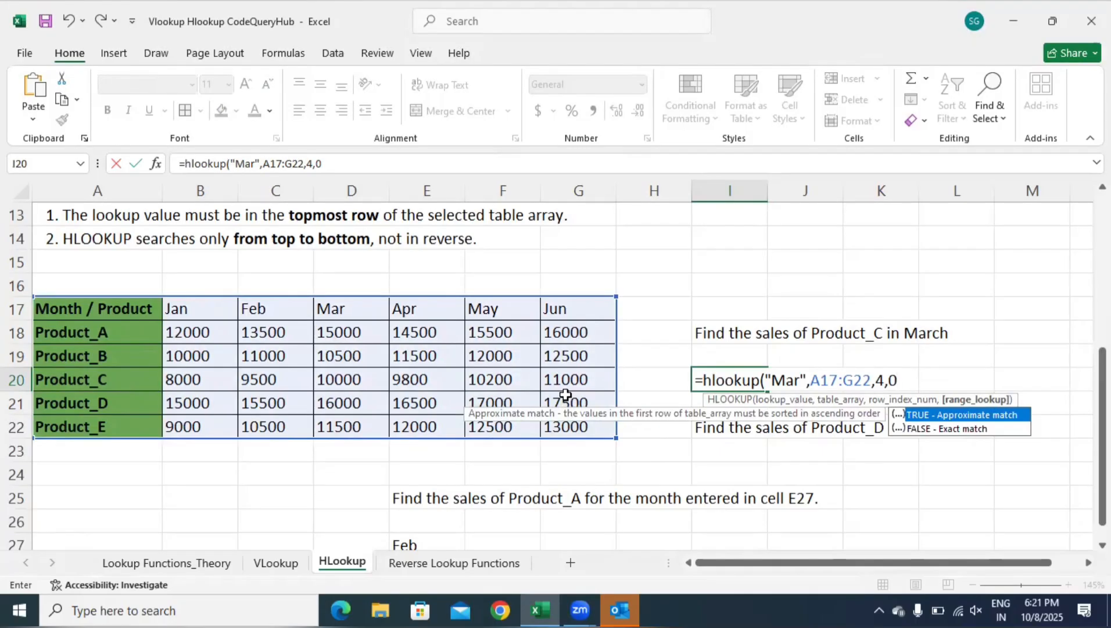
{"action": "type", "text": ")"}
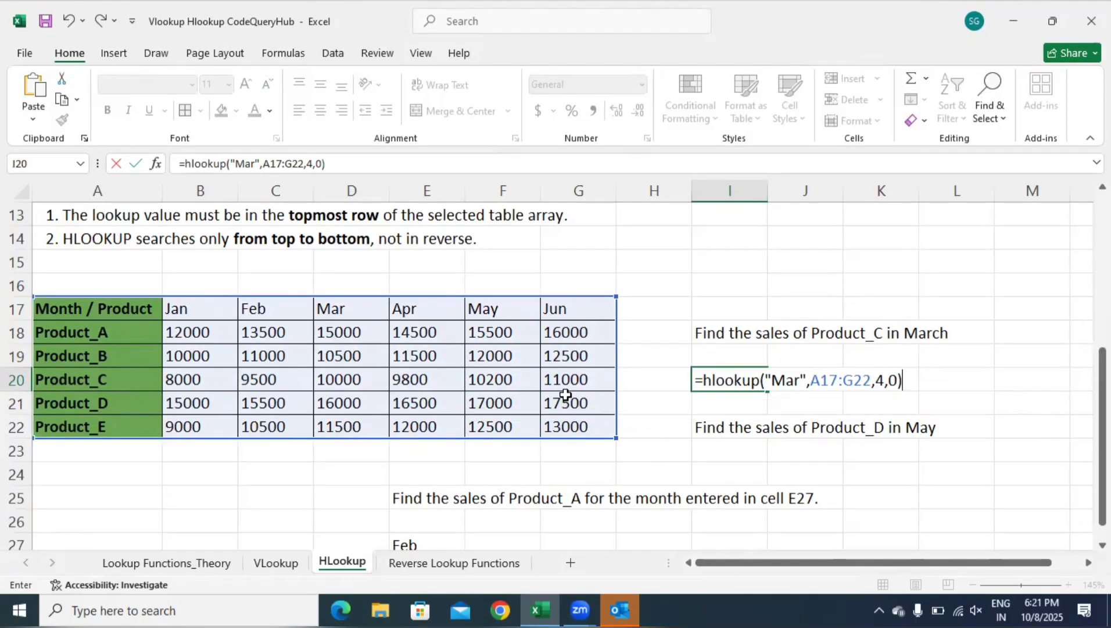
{"action": "key", "text": "Return"}
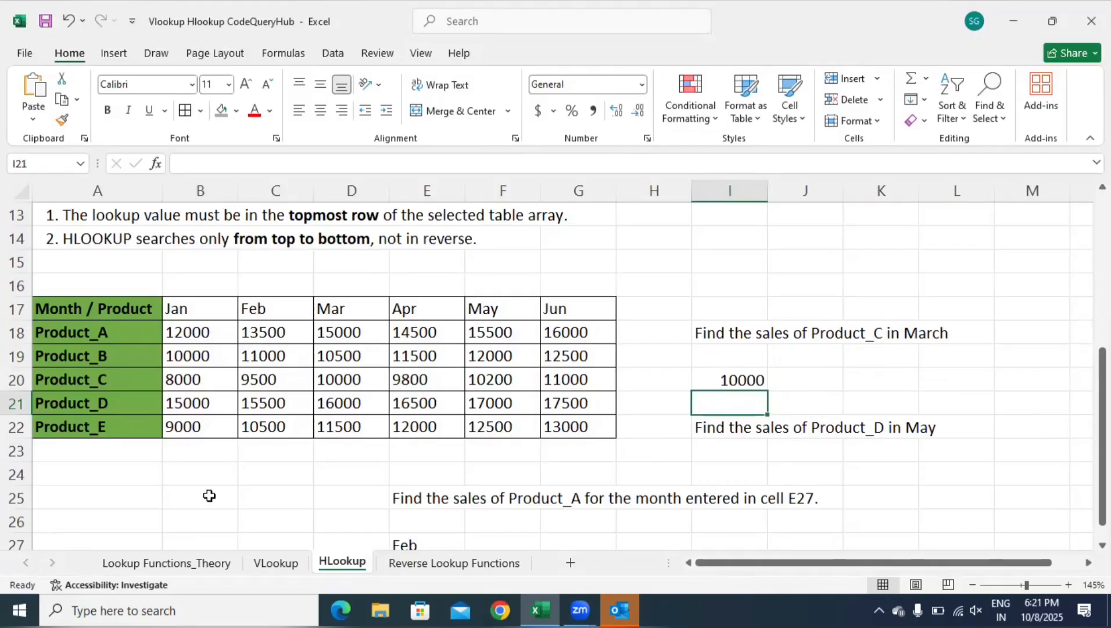
Check Product_C's March sales in the table against I20, and locate Product_D's May sales for the second task
{"action": "left_click", "coordinate": [347, 384]}
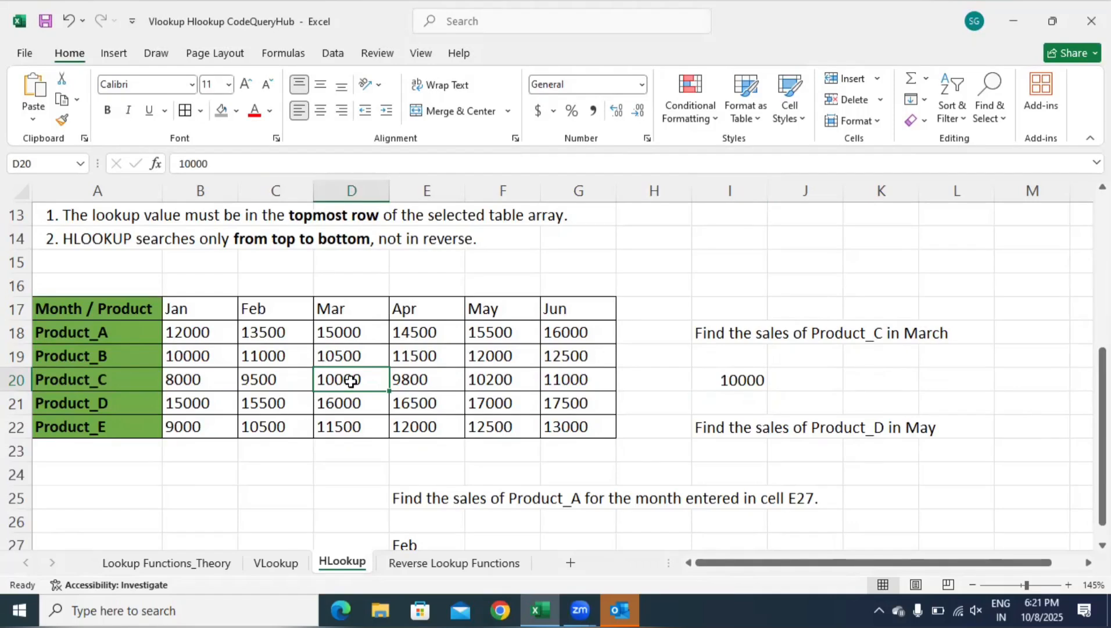
{"action": "left_click", "coordinate": [762, 457]}
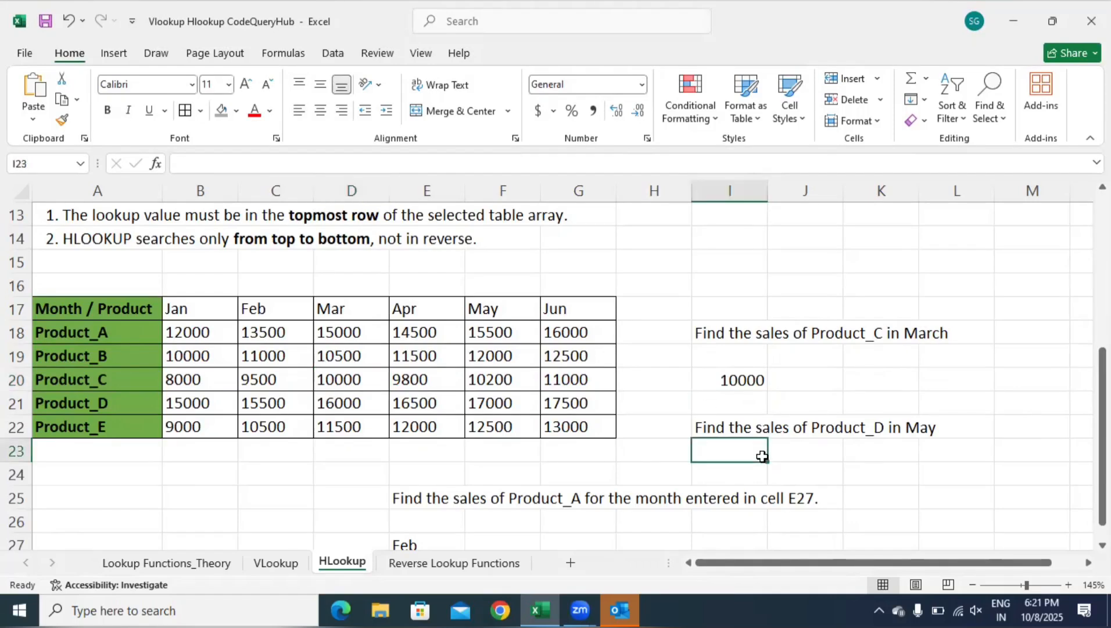
{"action": "key", "text": "Down"}
{"action": "key", "text": "Down"}
{"action": "key", "text": "Down"}
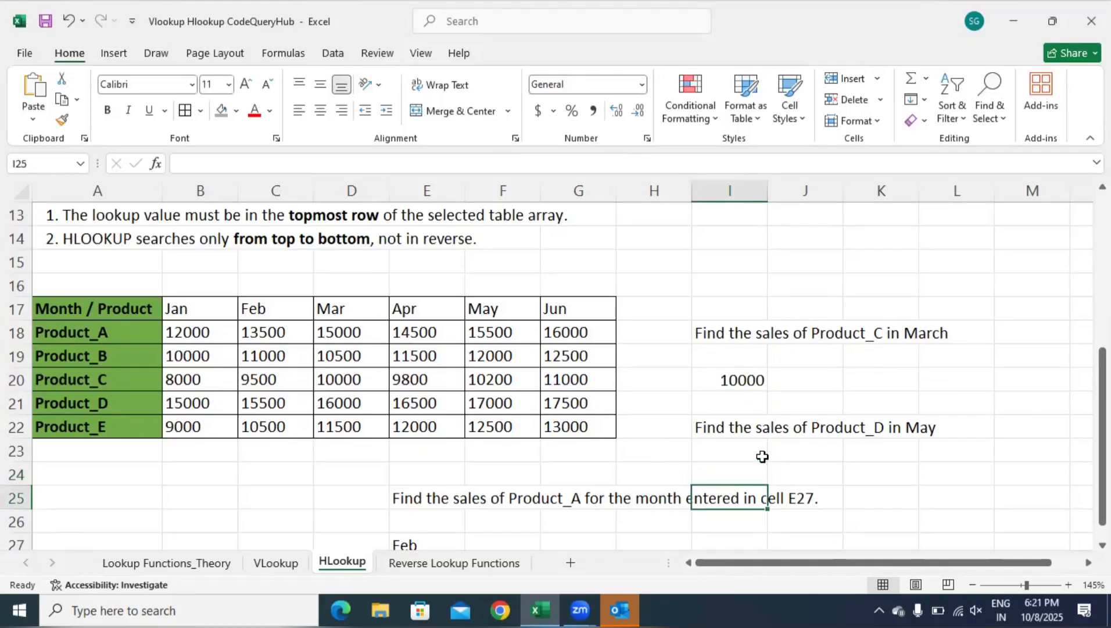
{"action": "left_click", "coordinate": [750, 458]}
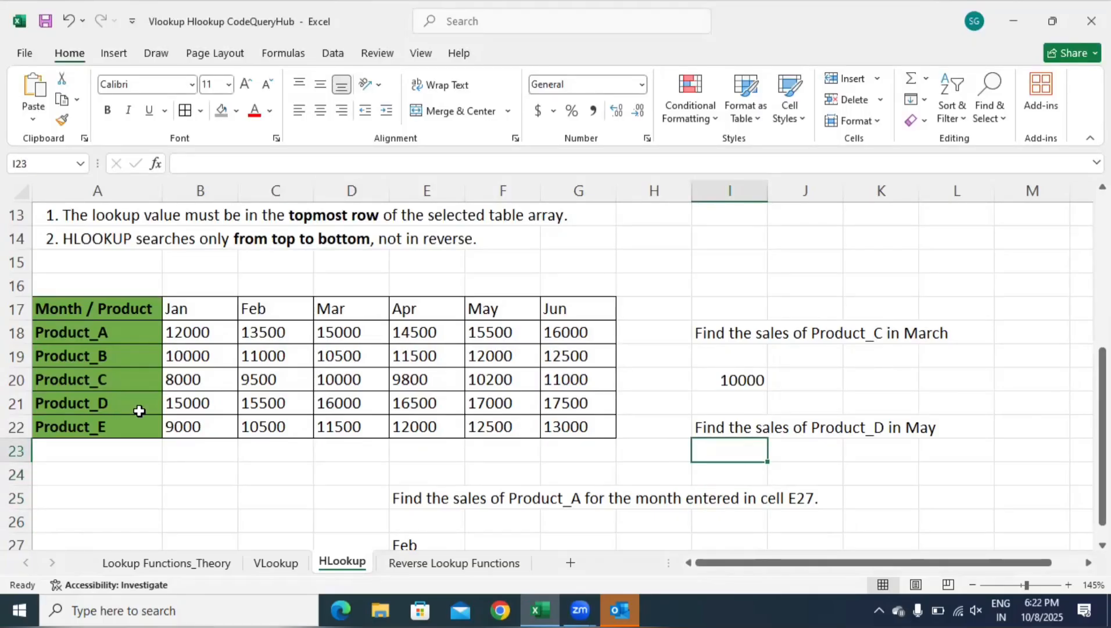
{"action": "left_click", "coordinate": [484, 407]}
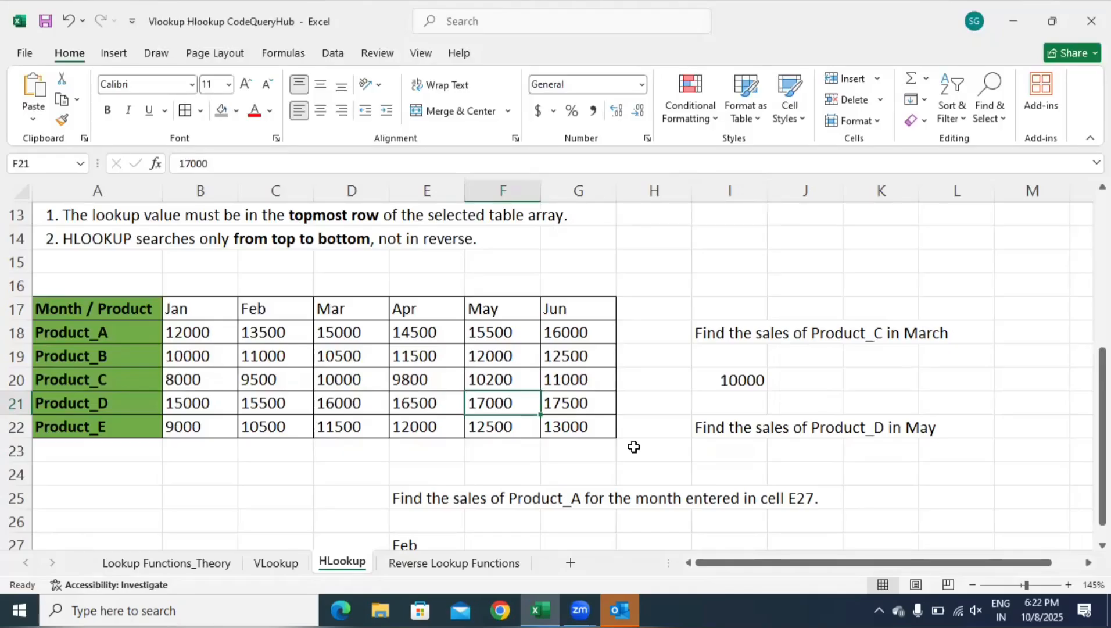
In I24, enter the formula =HLOOKUP("May",A17:G22,5,0) to return Product_D's sales for May
{"action": "left_click", "coordinate": [753, 465]}
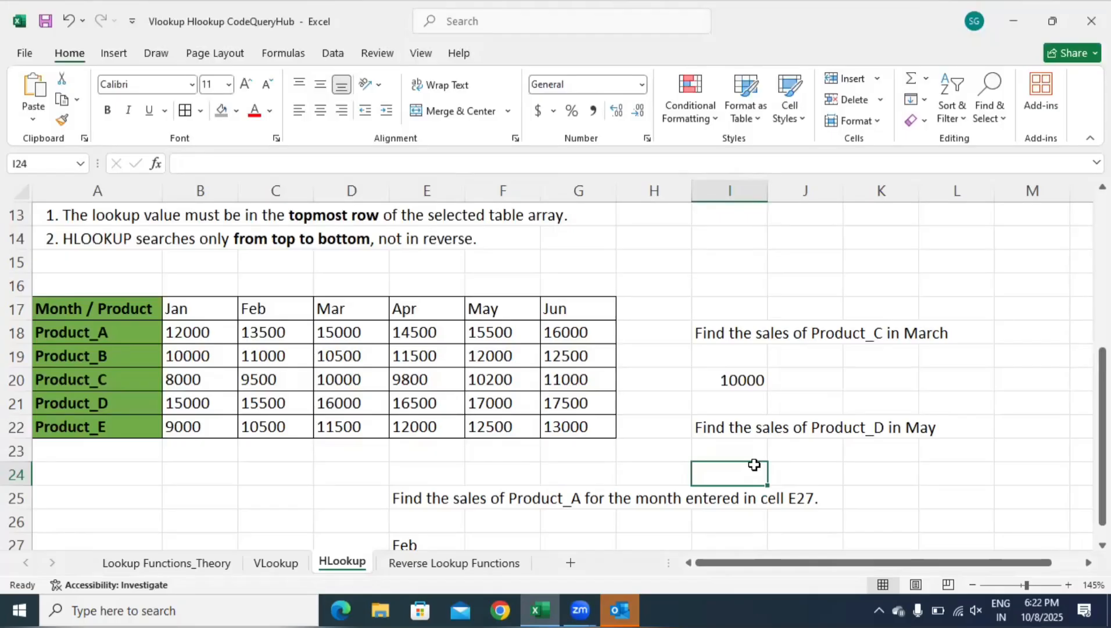
{"action": "type", "text": "="}
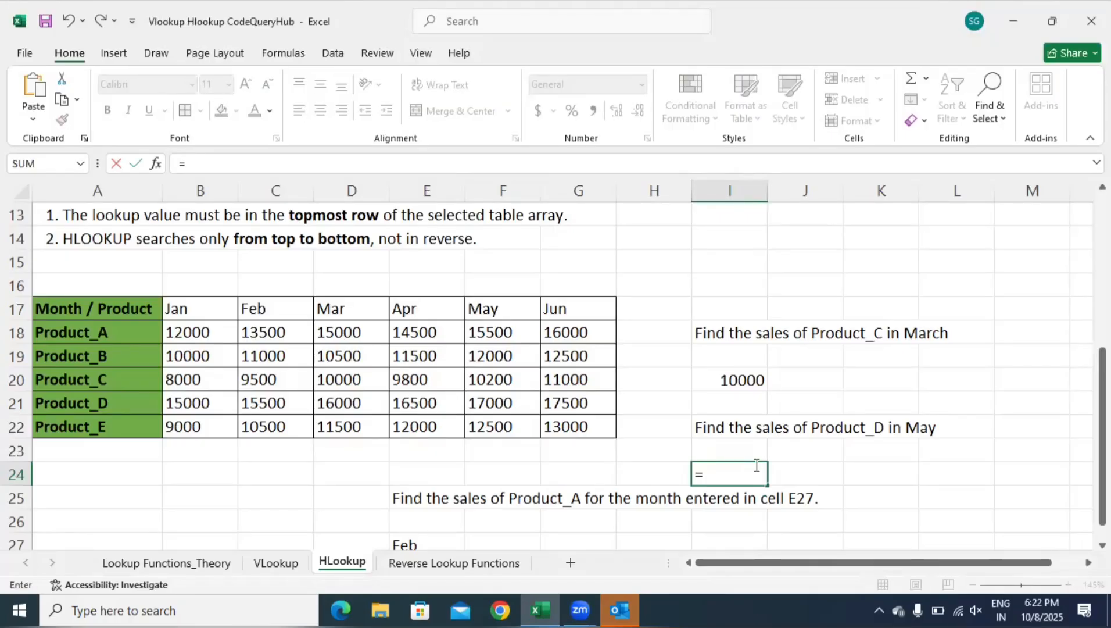
{"action": "type", "text": "hlookup"}
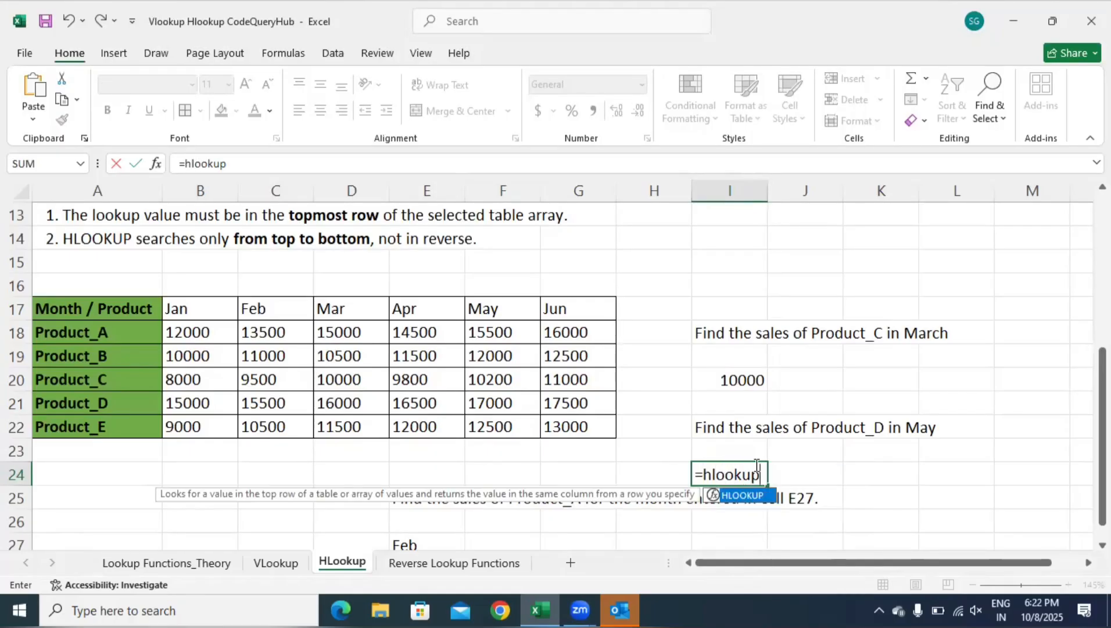
{"action": "type", "text": "(\""}
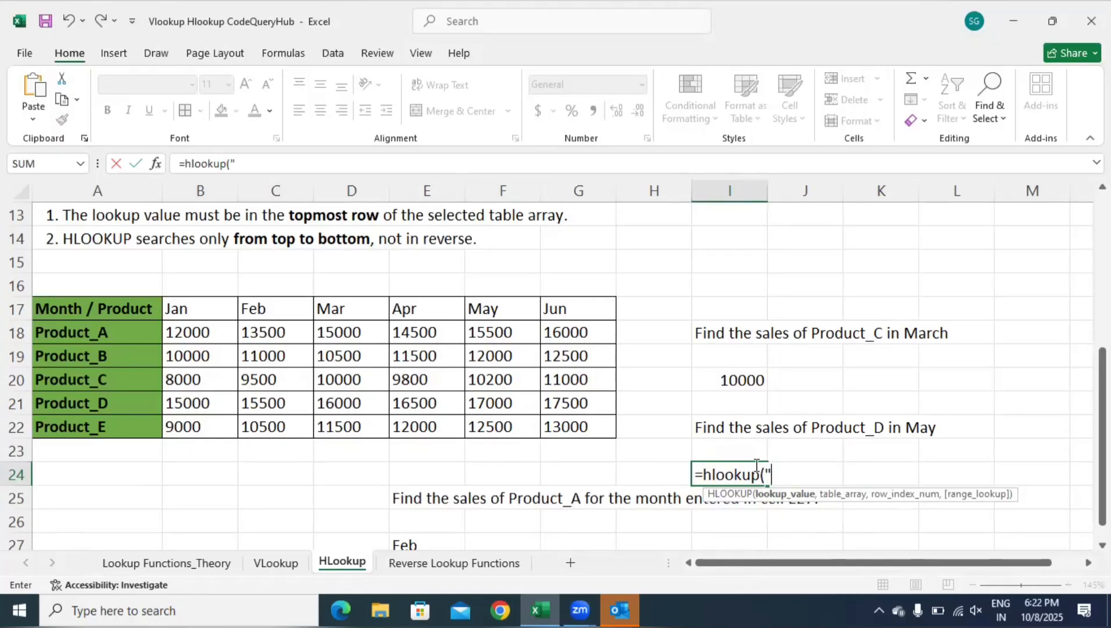
{"action": "type", "text": "May\","}
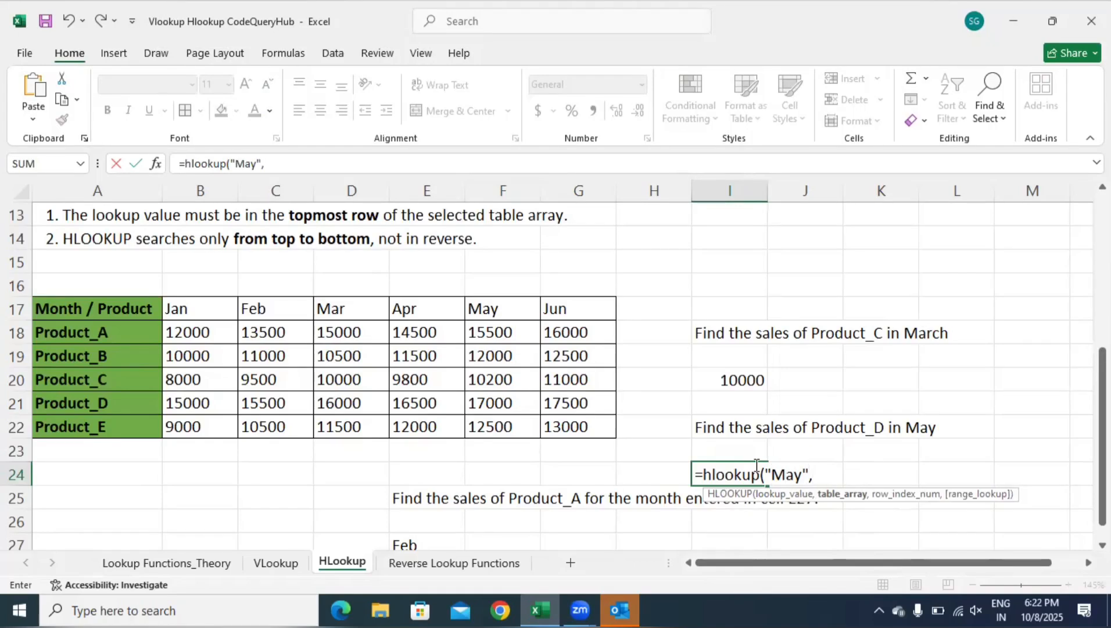
{"action": "left_click_drag", "start_coordinate": [142, 310], "coordinate": [568, 416]}
{"action": "type", "text": ","}
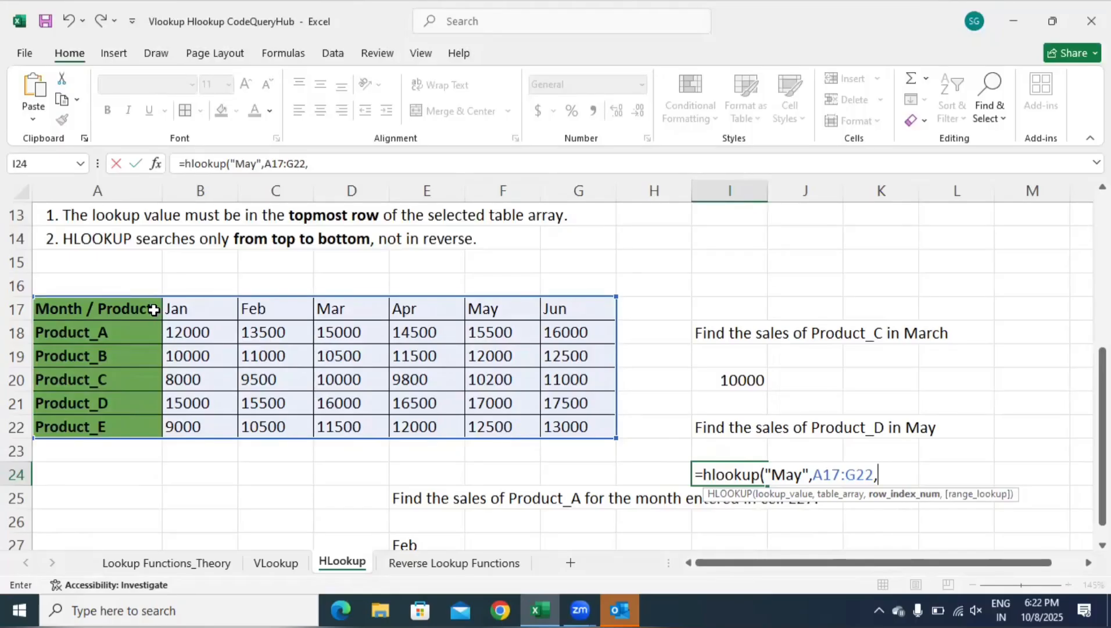
{"action": "type", "text": "5,0"}
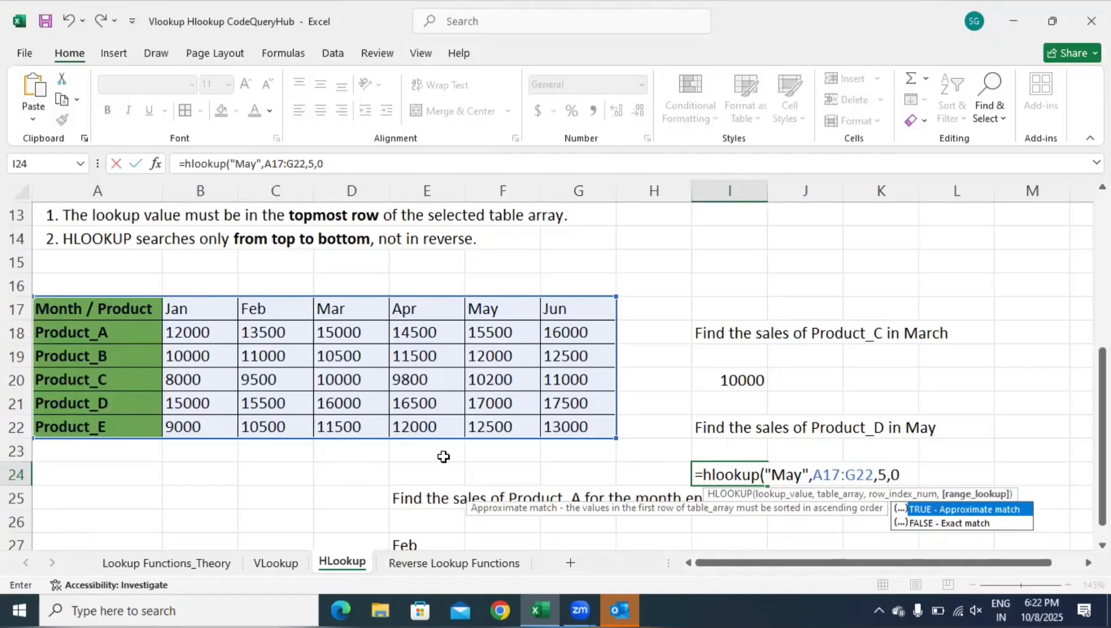
{"action": "type", "text": ")"}
{"action": "key", "text": "Return"}
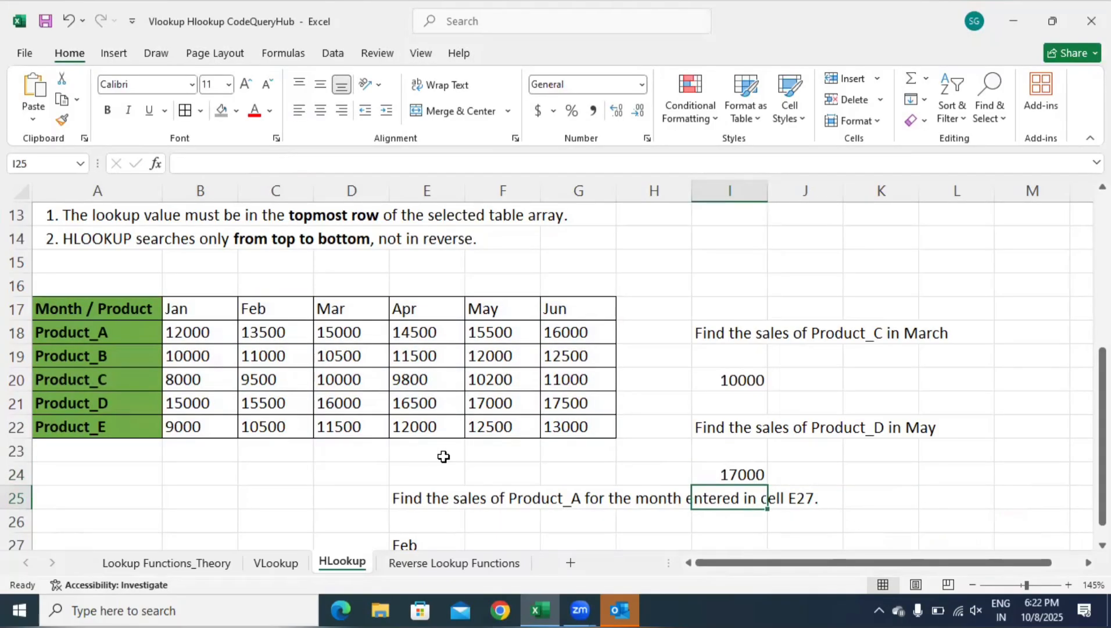
{"action": "left_click", "coordinate": [721, 473]}
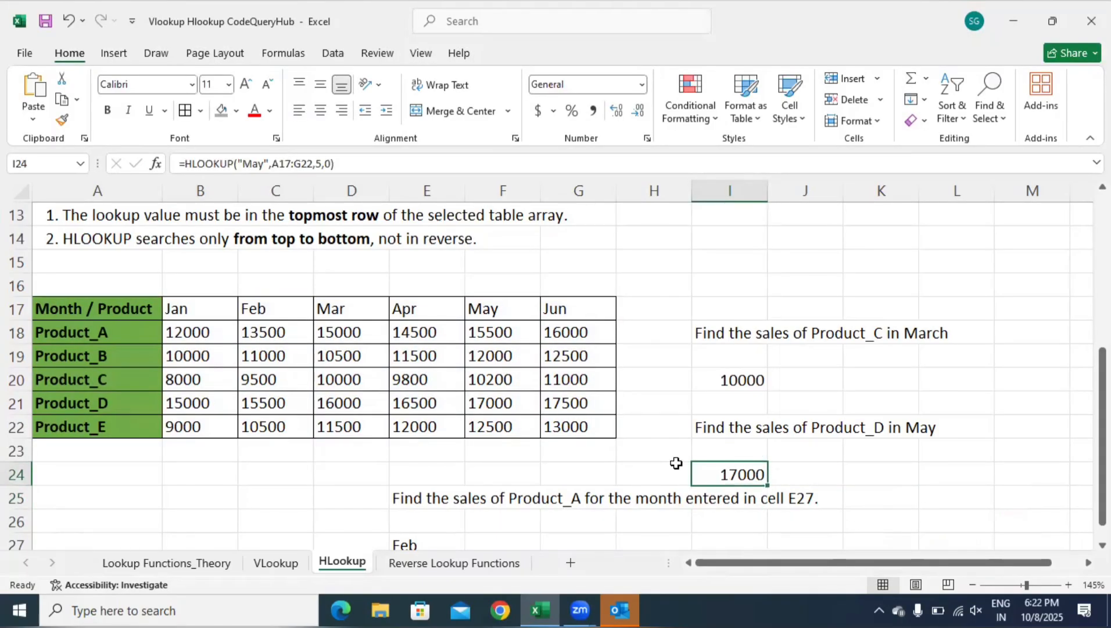
Copy the March formula's text from I20 and place it as visible text, prefixed with an apostrophe, in K20
{"action": "left_click", "coordinate": [730, 378]}
{"action": "left_click", "coordinate": [360, 163]}
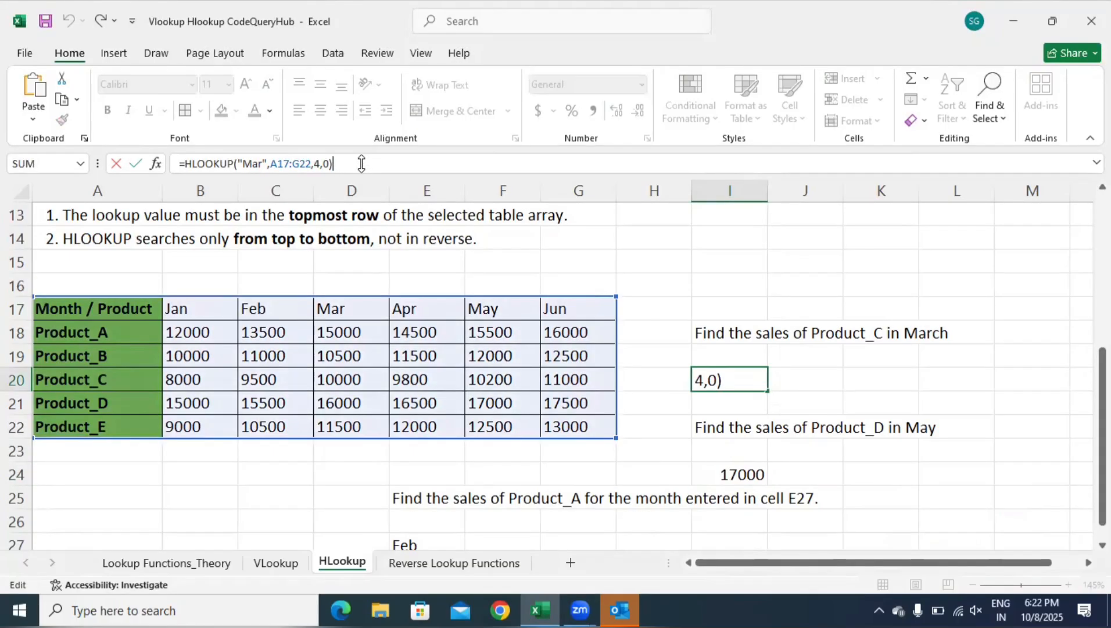
{"action": "left_click_drag", "start_coordinate": [360, 163], "coordinate": [153, 150]}
{"action": "key", "text": "ctrl+c"}
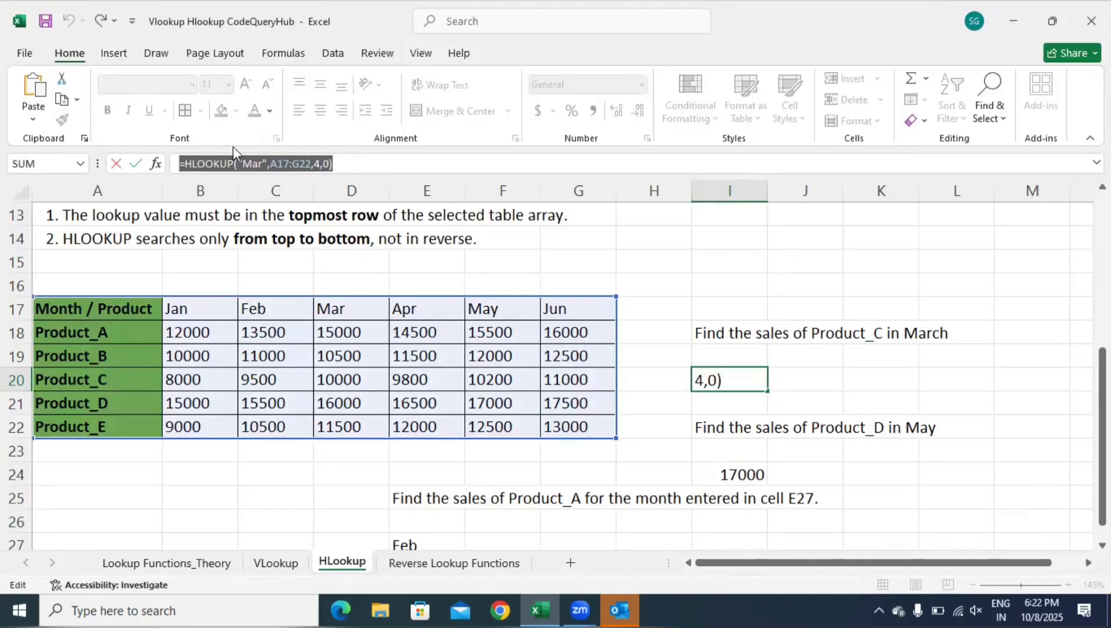
{"action": "left_click", "coordinate": [384, 163]}
{"action": "key", "text": "Return"}
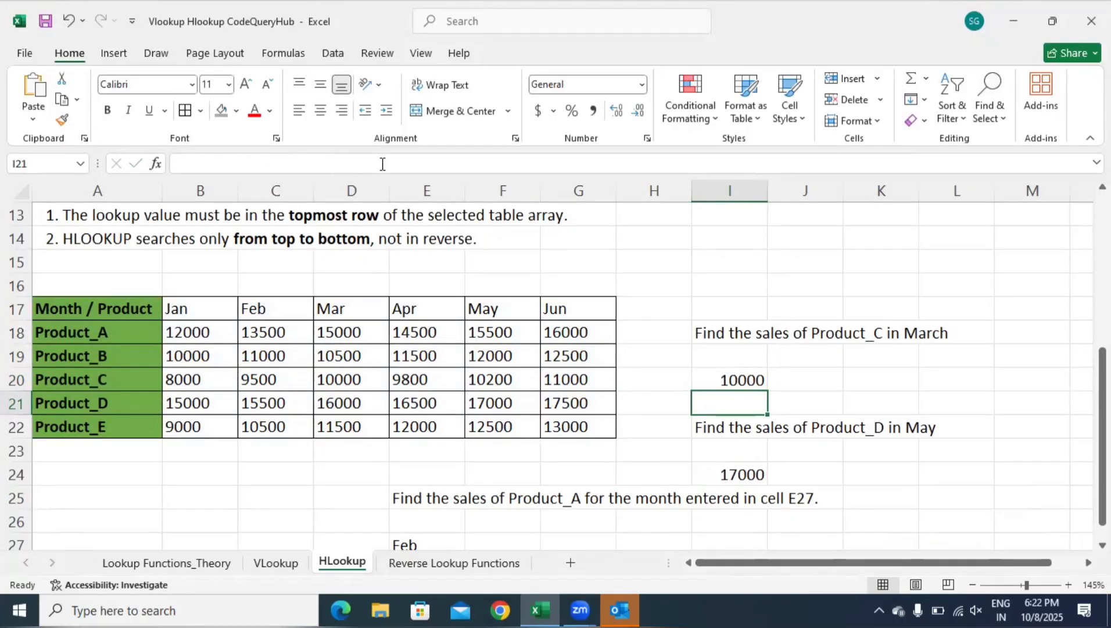
{"action": "double_click", "coordinate": [850, 380]}
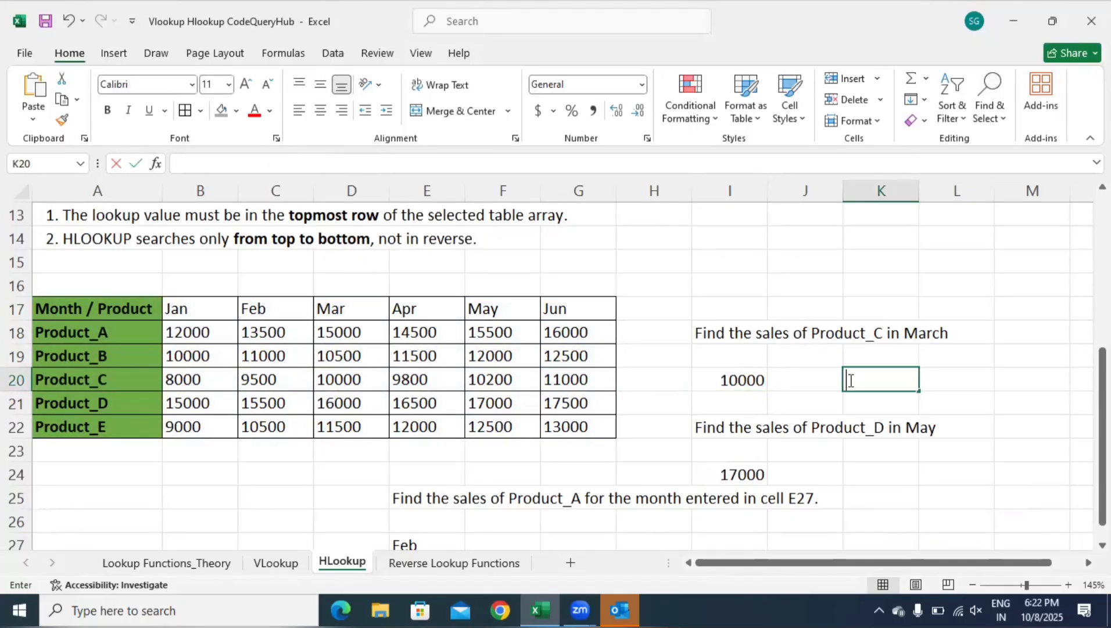
{"action": "type", "text": "'"}
{"action": "key", "text": "ctrl+v"}
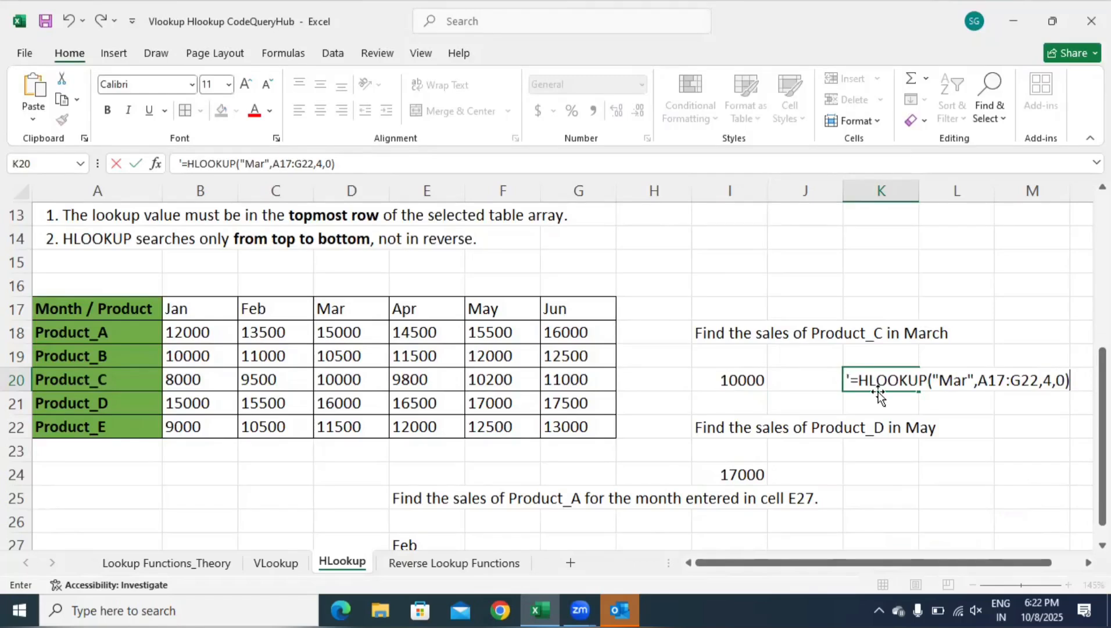
{"action": "left_click", "coordinate": [946, 478]}
Copy the May formula's text from I24 and place it as visible text, prefixed with an apostrophe, in K24
{"action": "left_click", "coordinate": [746, 478]}
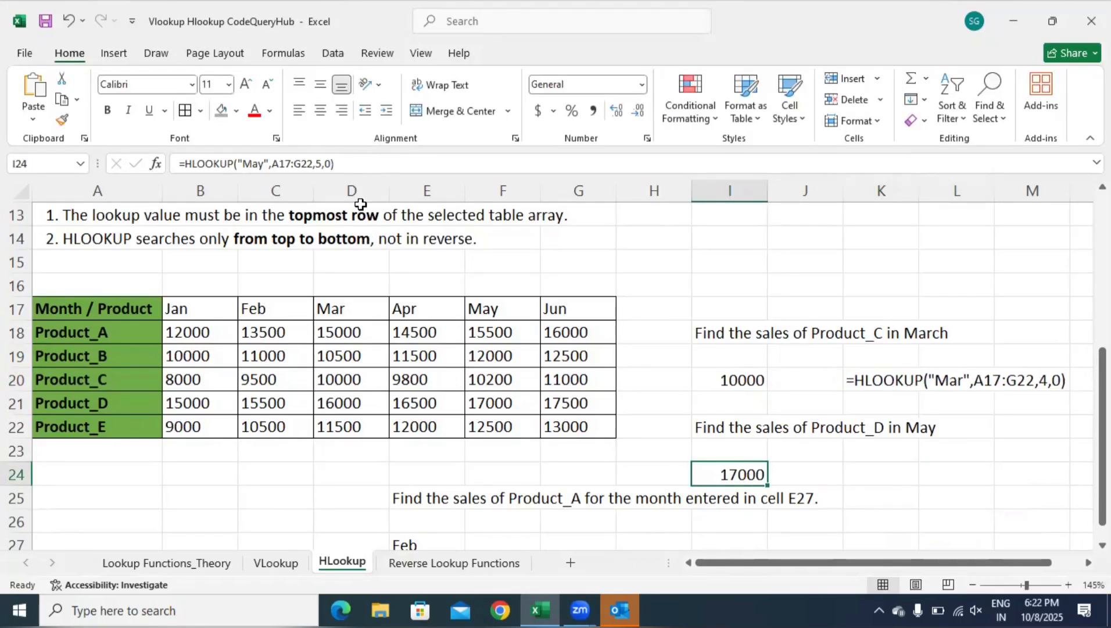
{"action": "left_click", "coordinate": [348, 165]}
{"action": "left_click_drag", "start_coordinate": [348, 165], "coordinate": [76, 155]}
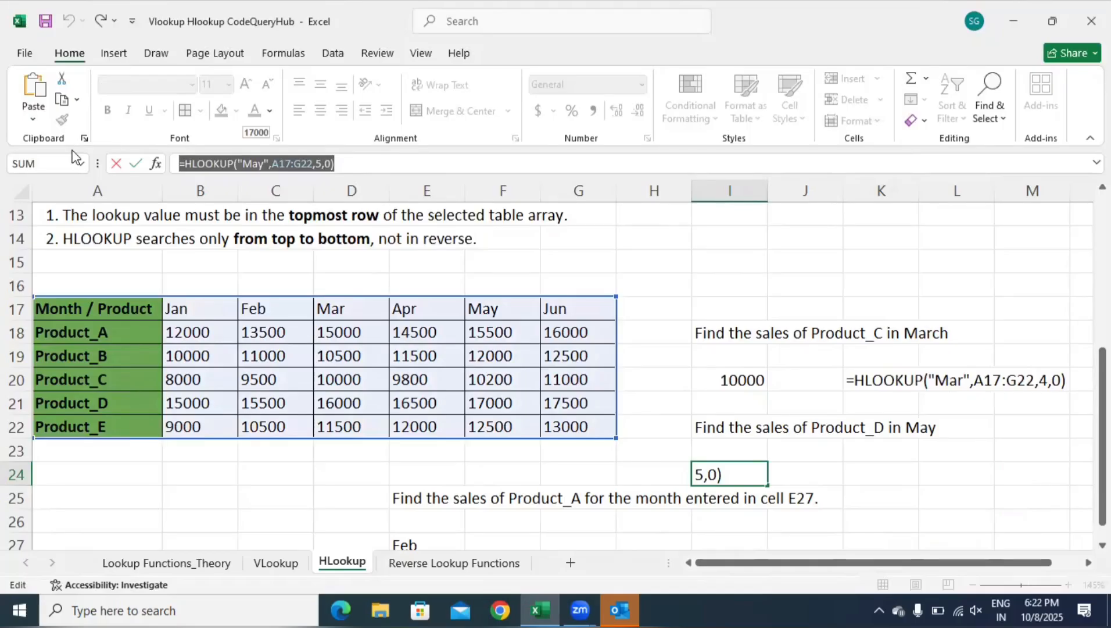
{"action": "key", "text": "ctrl+c"}
{"action": "key", "text": "Return"}
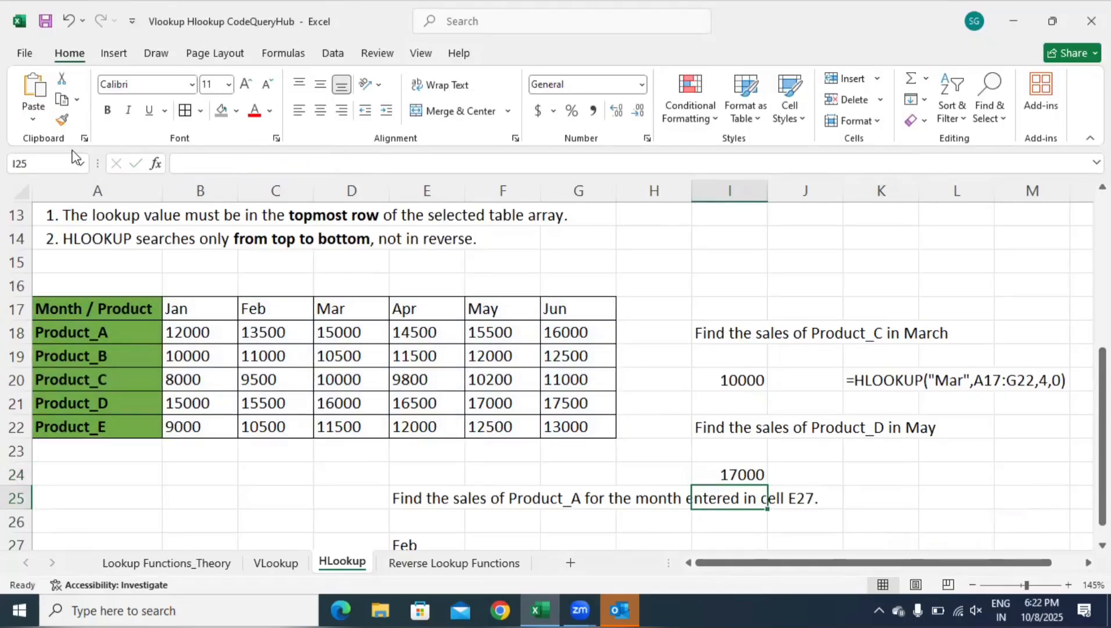
{"action": "left_click", "coordinate": [872, 471]}
{"action": "type", "text": "'"}
{"action": "key", "text": "ctrl+v"}
{"action": "key", "text": "Return"}
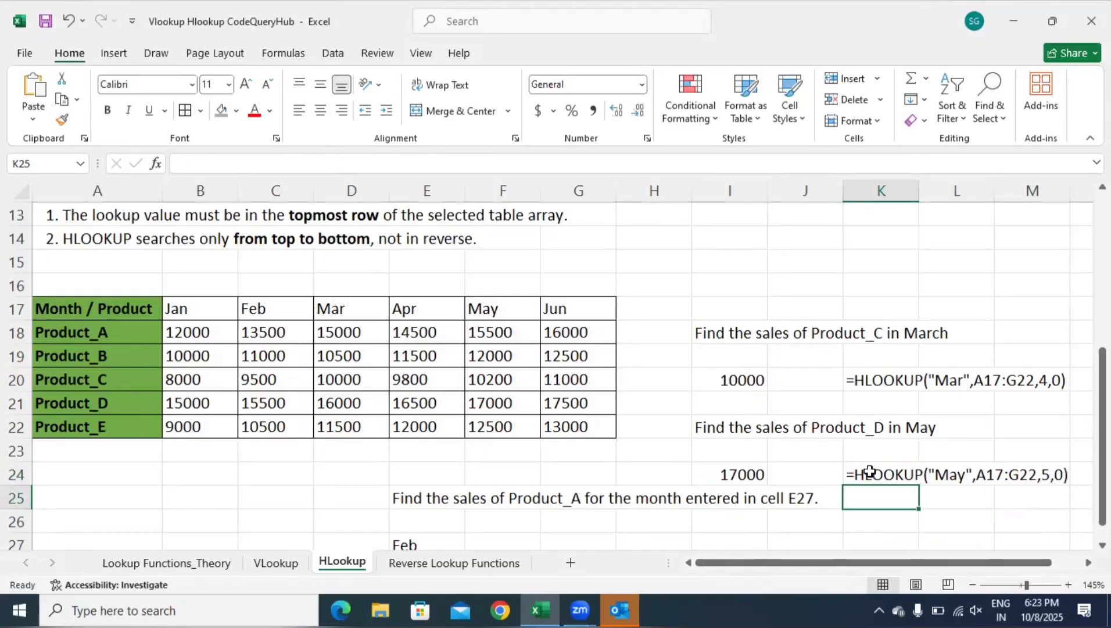
In G27, enter the formula =HLOOKUP(E27,A17:G22,2,0) to return Product_A's sales for the month in E27, and check it against the table
{"action": "left_click", "coordinate": [576, 526]}
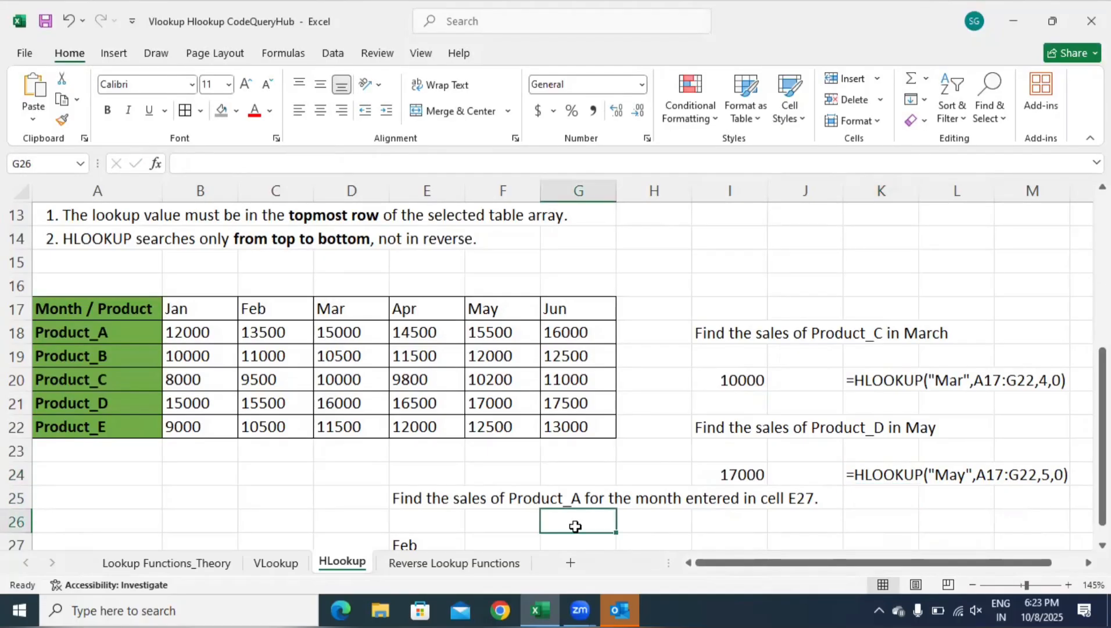
{"action": "key", "text": "Down"}
{"action": "key", "text": "Down"}
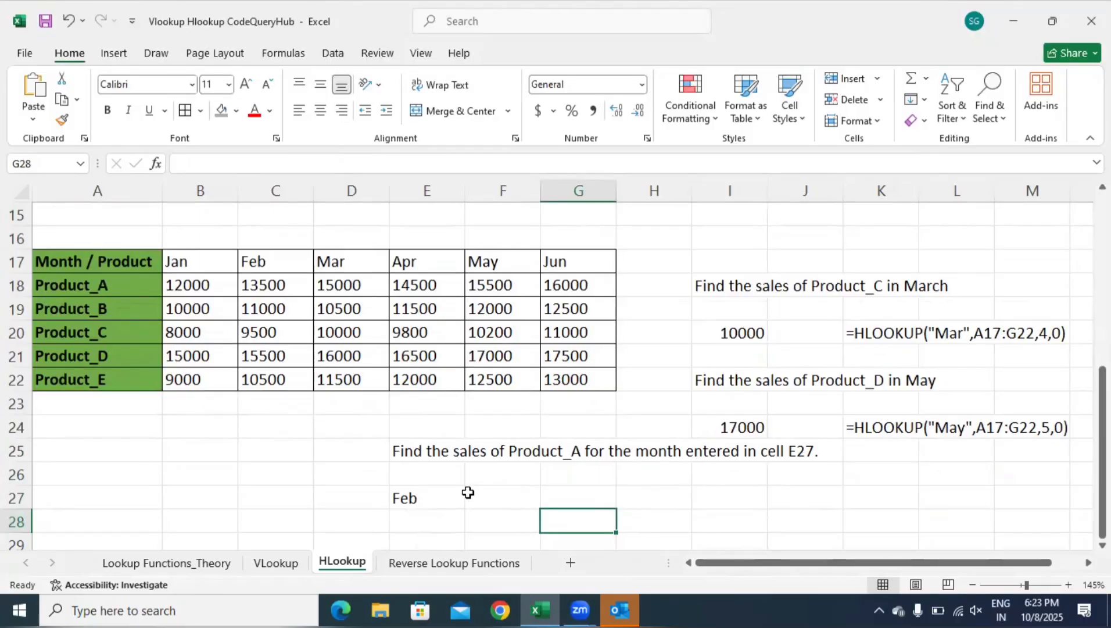
{"action": "left_click", "coordinate": [427, 450]}
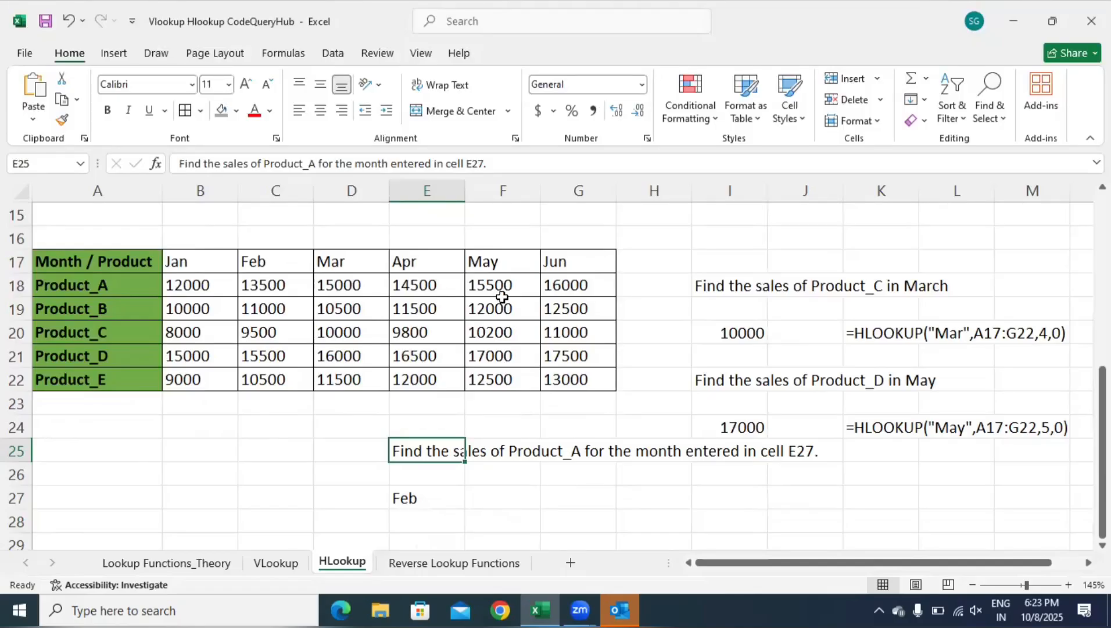
{"action": "left_click", "coordinate": [398, 496]}
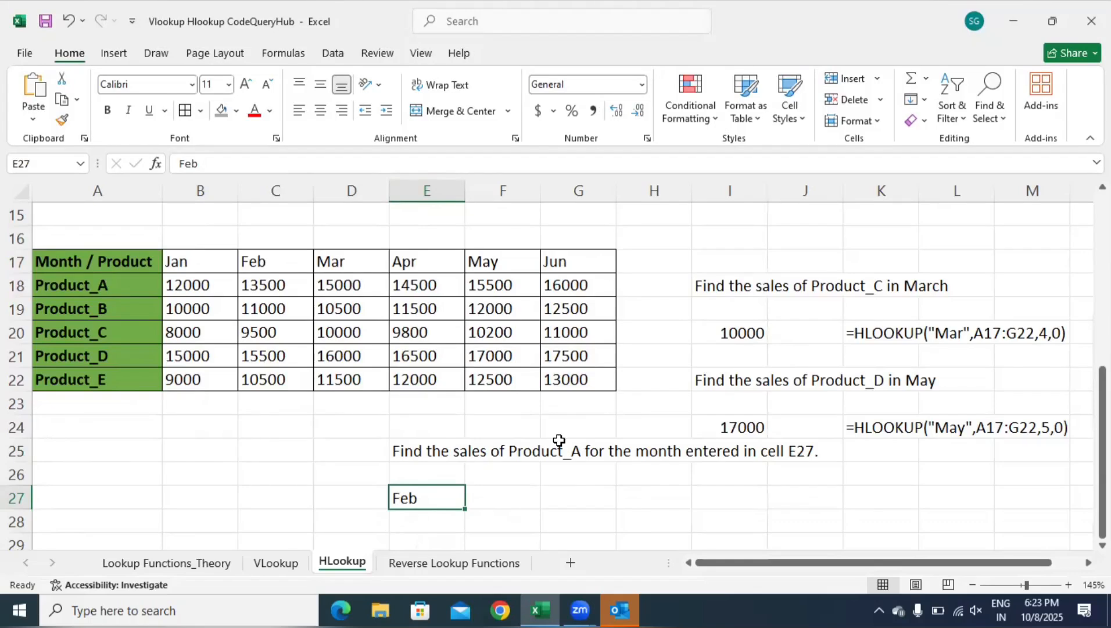
{"action": "left_click", "coordinate": [556, 494]}
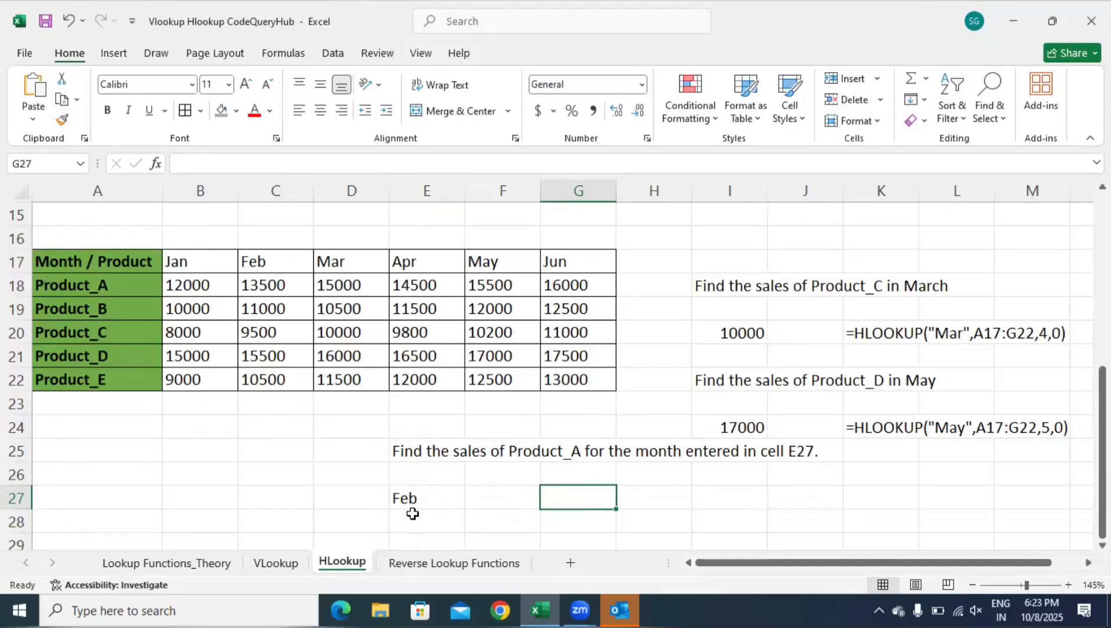
{"action": "type", "text": "="}
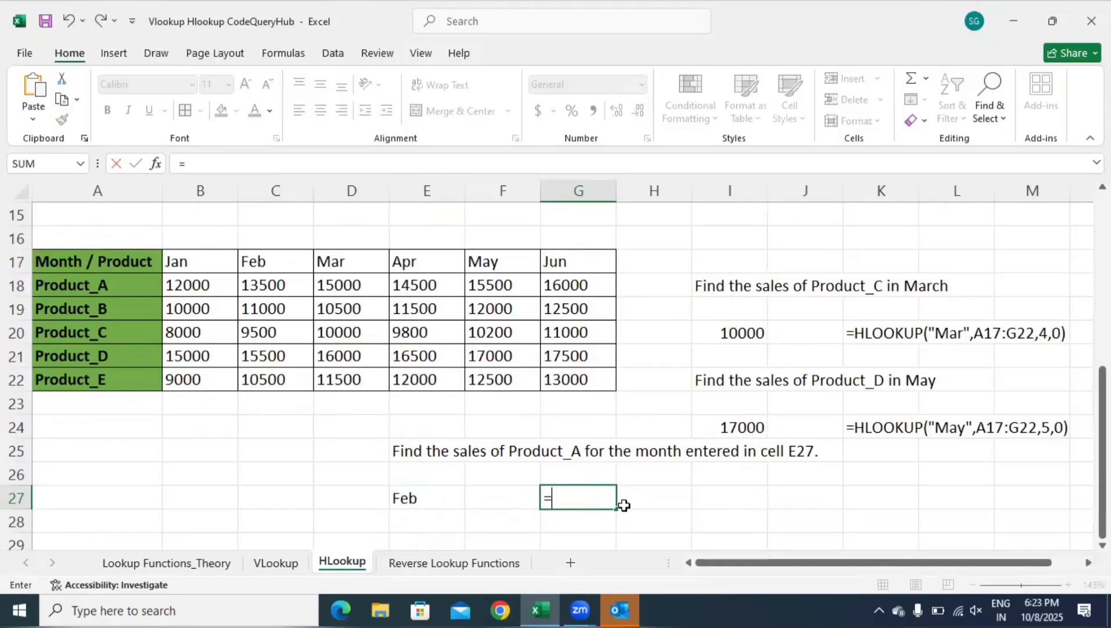
{"action": "type", "text": "hlookup("}
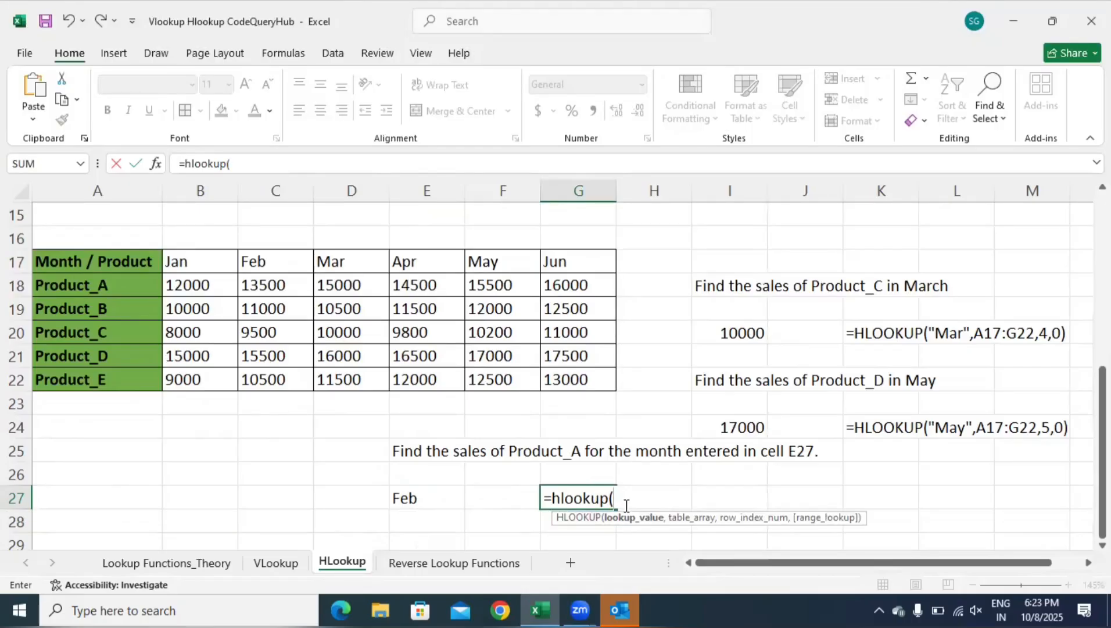
{"action": "left_click", "coordinate": [419, 498]}
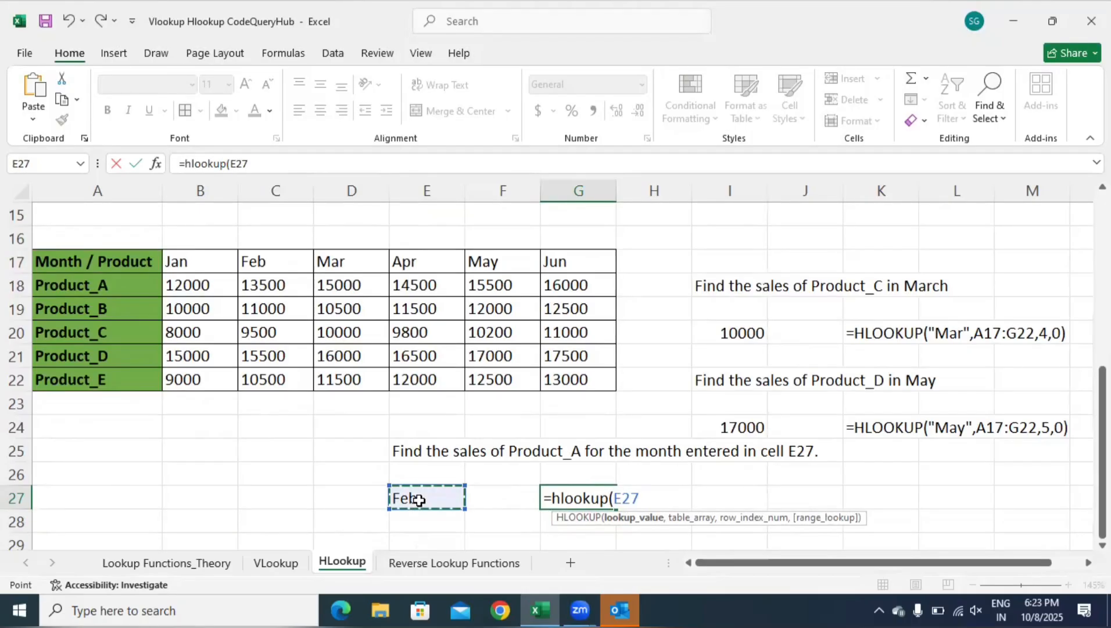
{"action": "type", "text": ","}
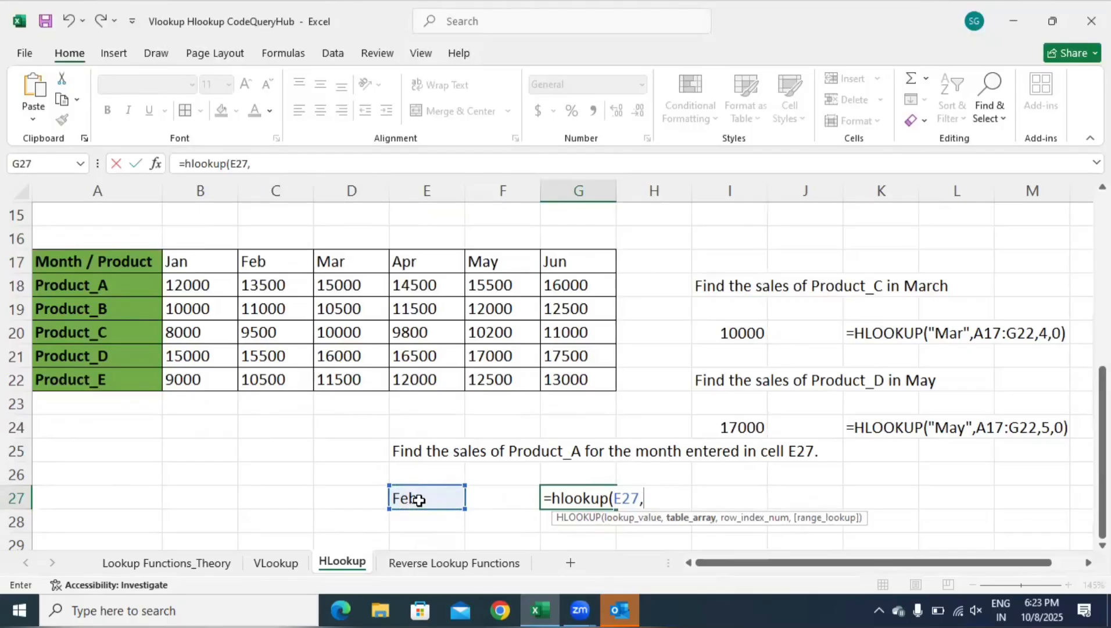
{"action": "left_click_drag", "start_coordinate": [140, 255], "coordinate": [566, 378]}
{"action": "type", "text": ","}
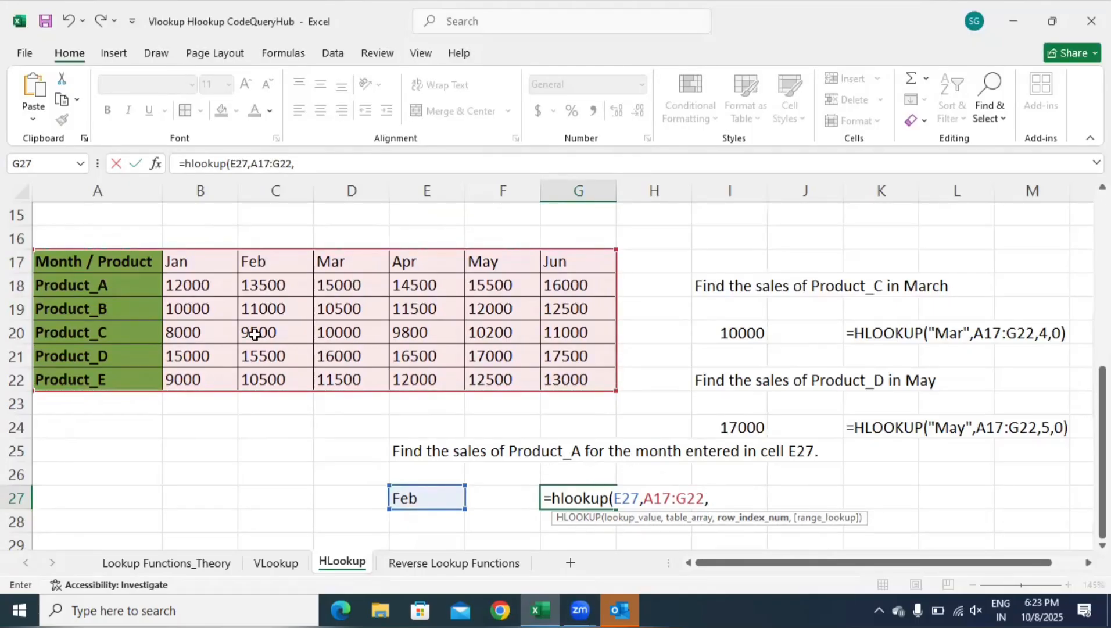
{"action": "type", "text": "2,"}
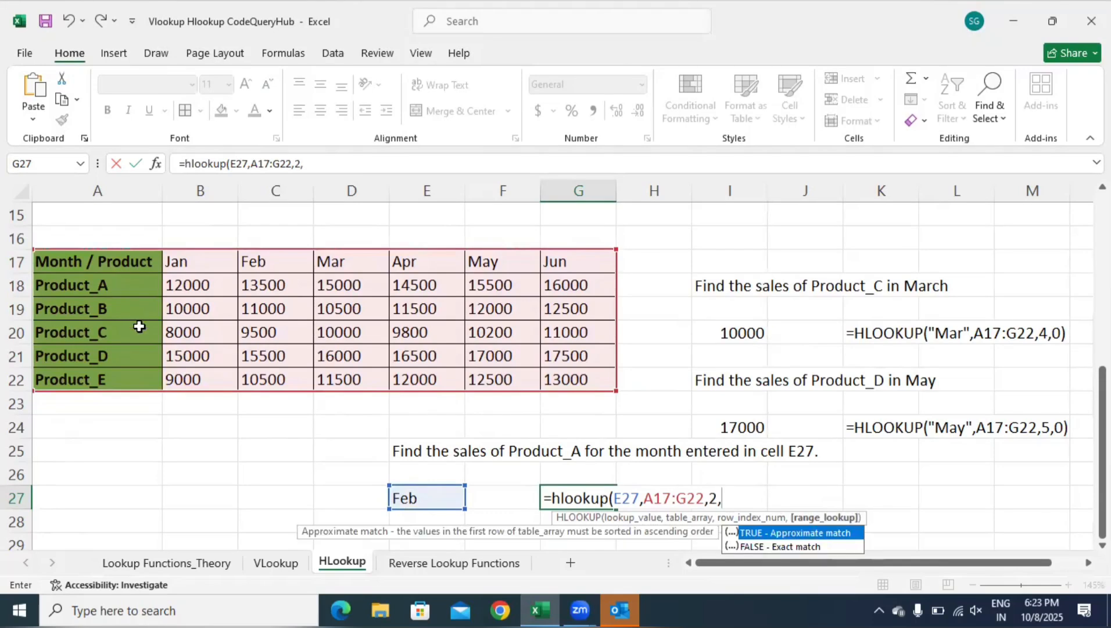
{"action": "type", "text": "0)"}
{"action": "key", "text": "Return"}
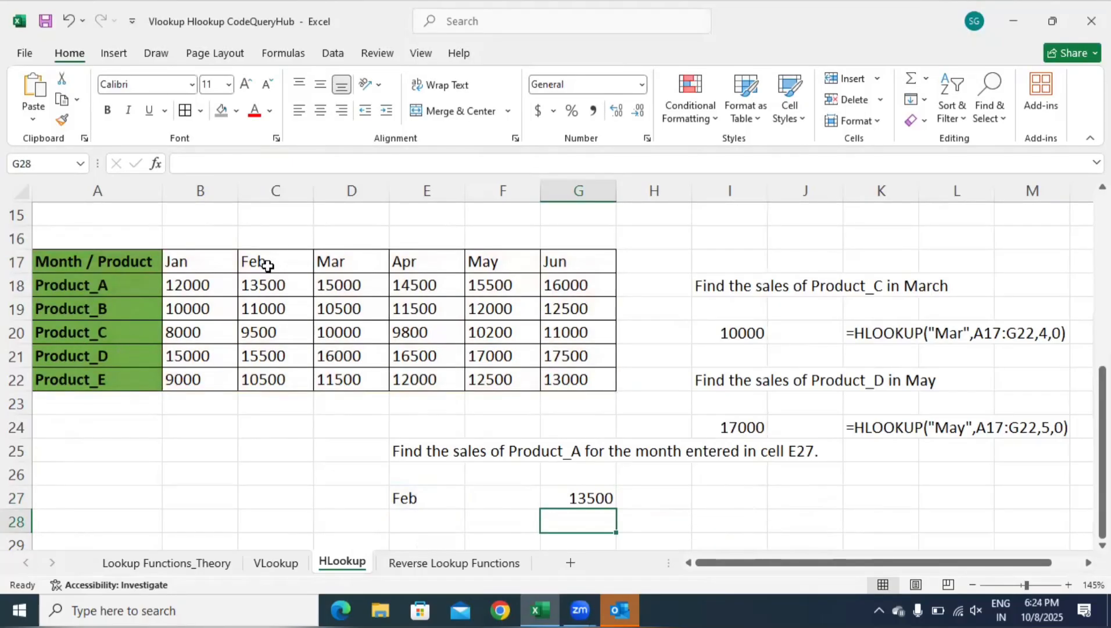
{"action": "left_click", "coordinate": [266, 285]}
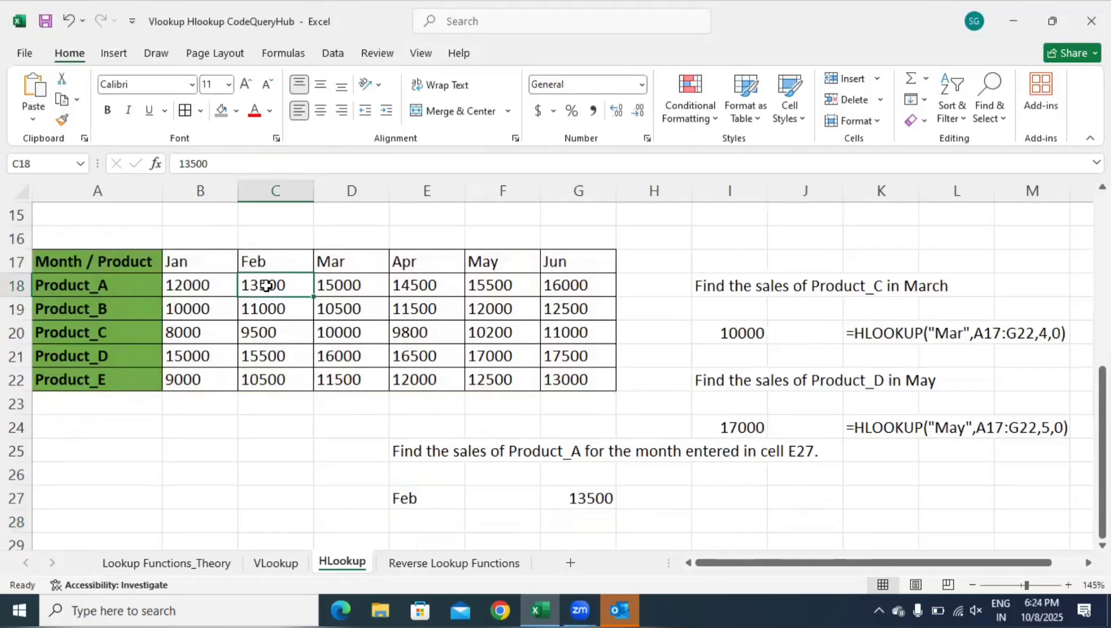